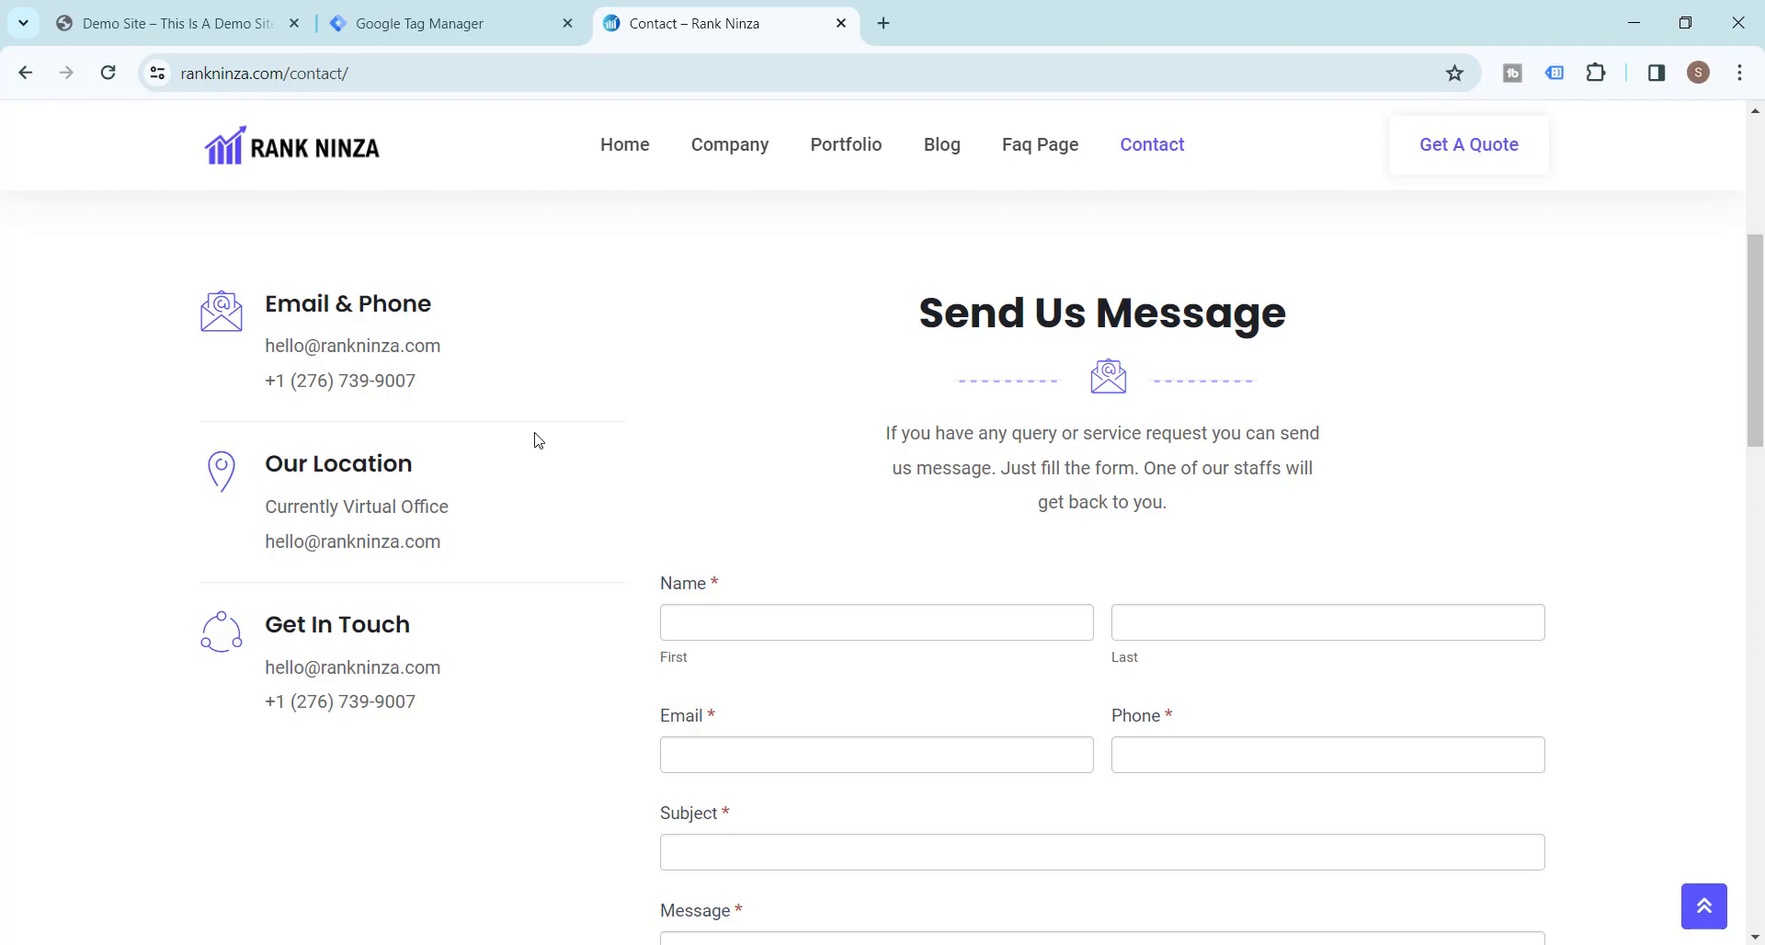
# Look over the demo site's home page at norealsite.xyz and check it for installed tags with Tag Assistant Legacy.
pyautogui.click(212, 24)
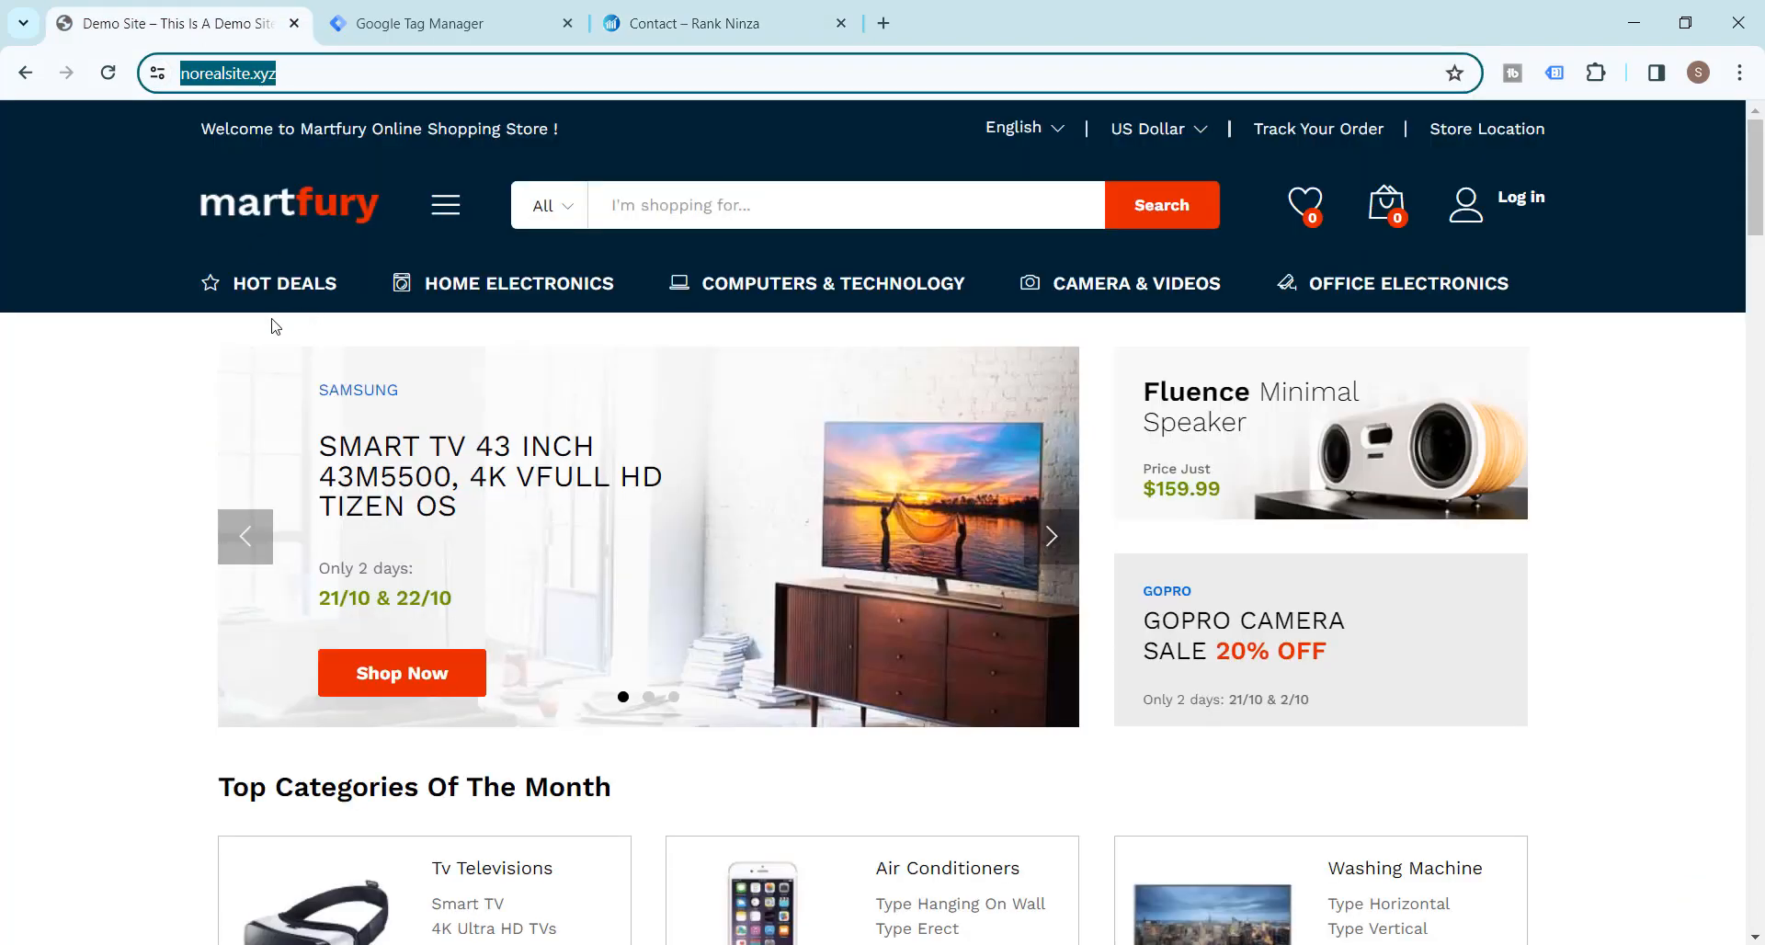
pyautogui.click(99, 463)
pyautogui.scroll(-15, 100, 407)
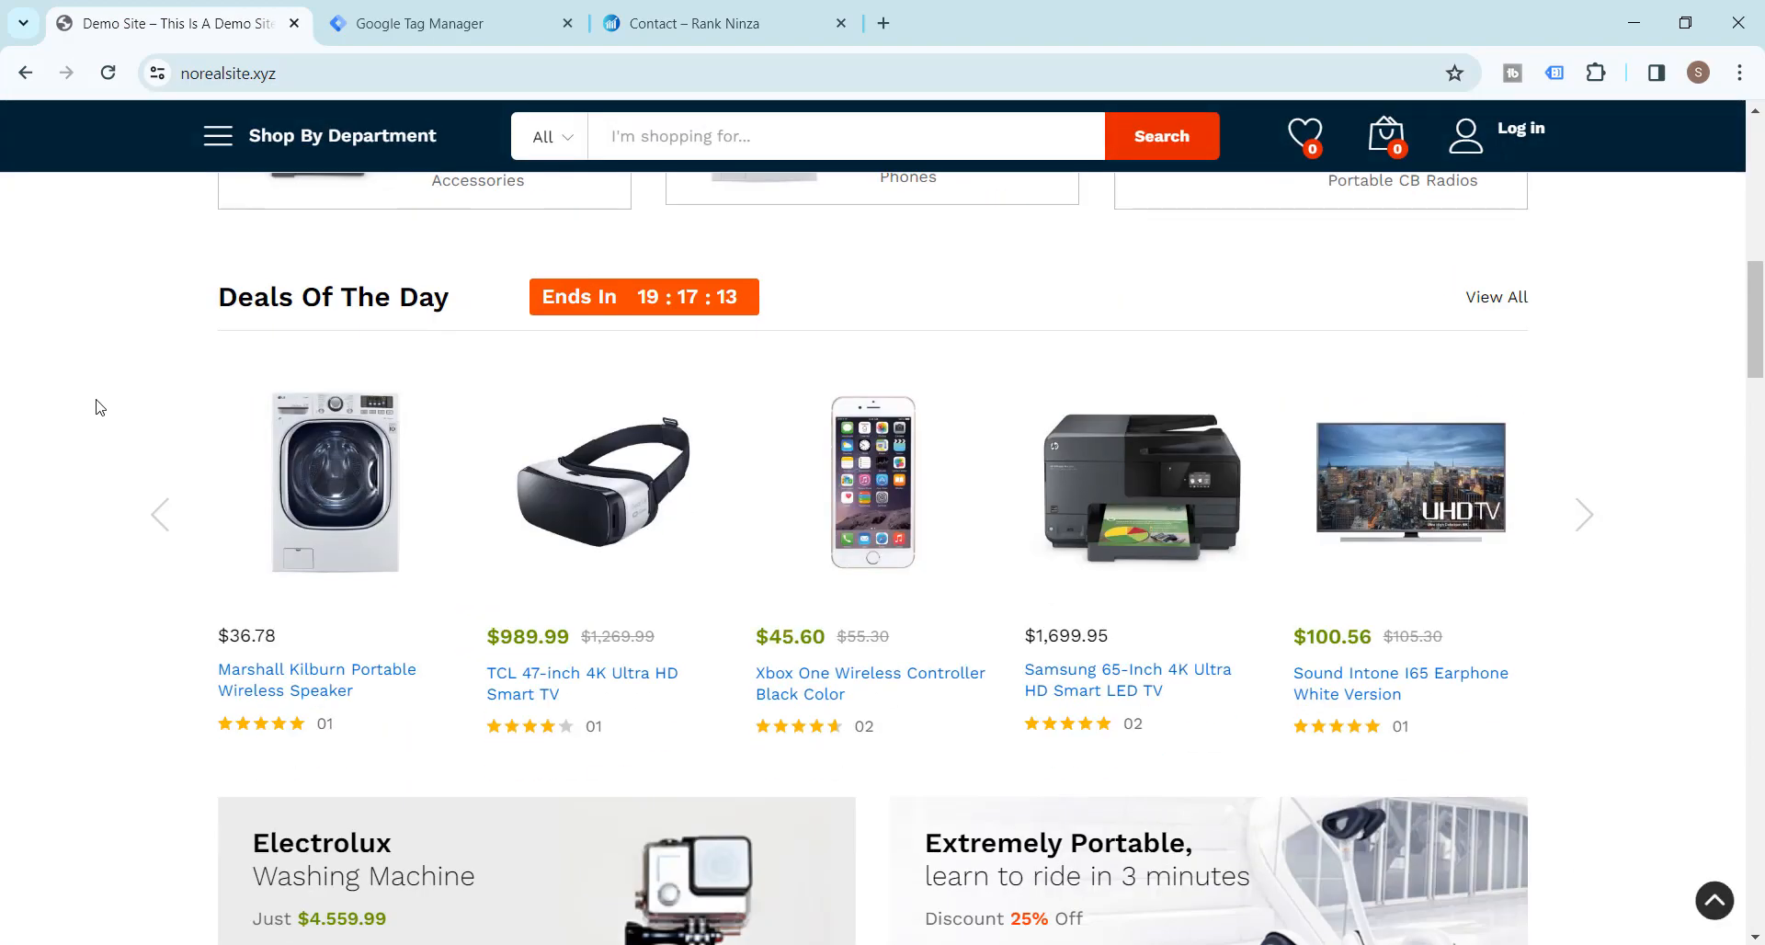
pyautogui.scroll(15, 100, 407)
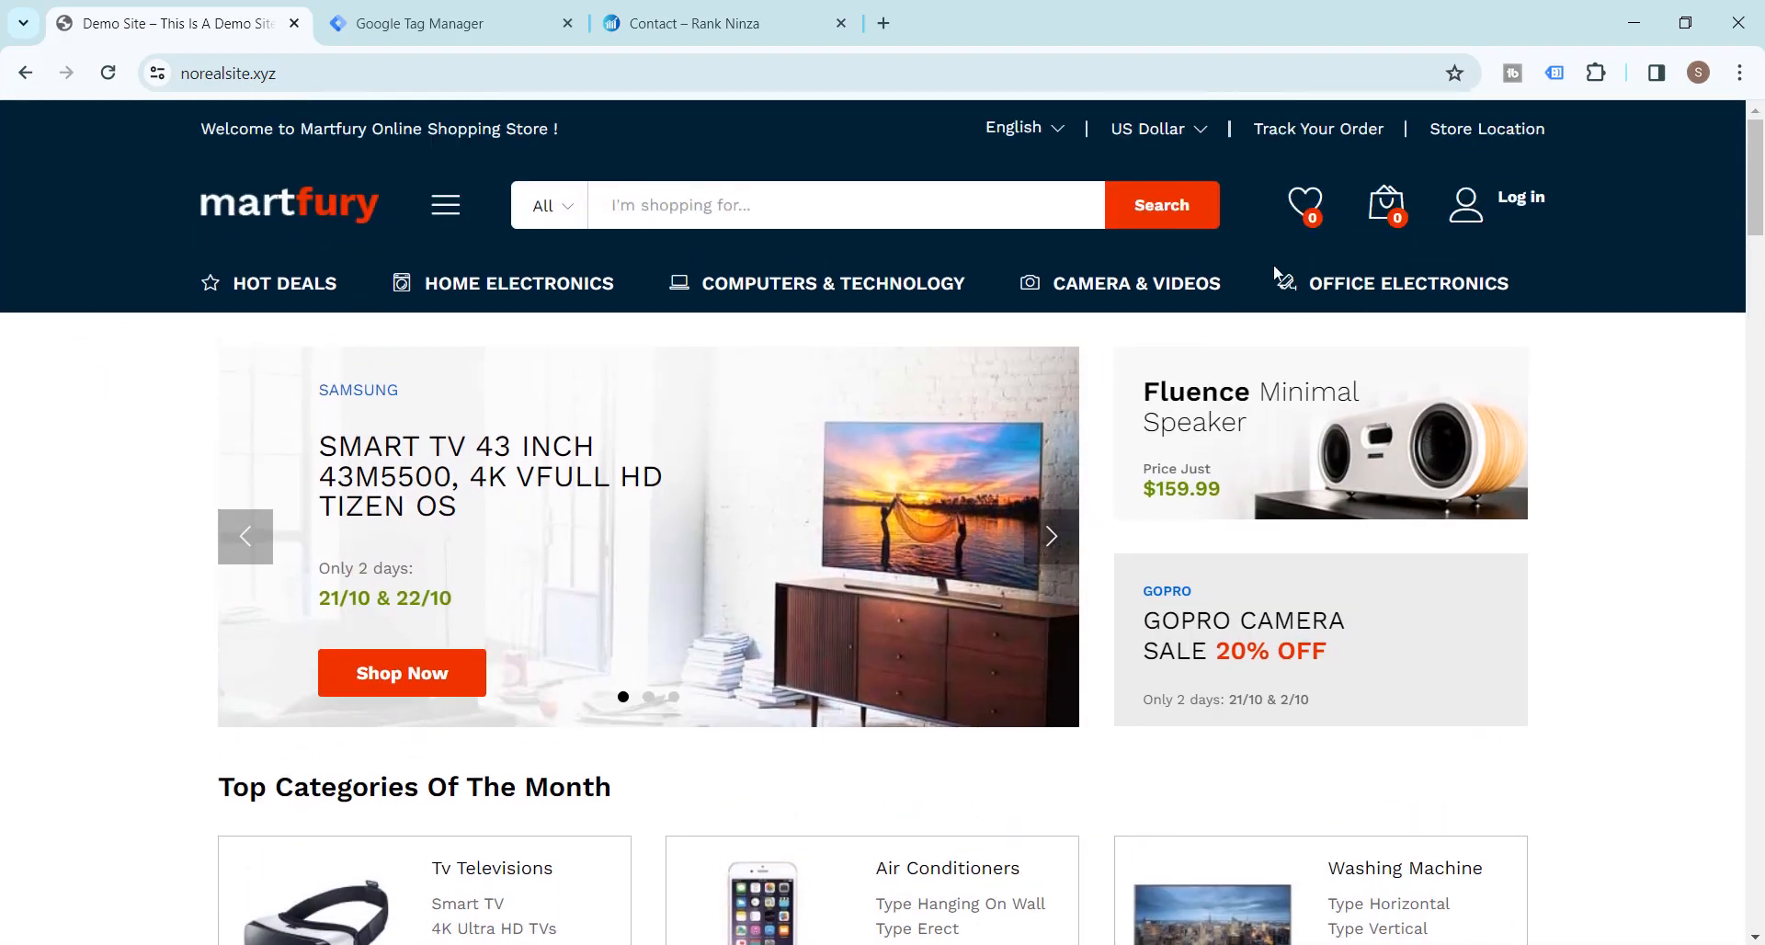
pyautogui.click(108, 73)
pyautogui.click(1555, 76)
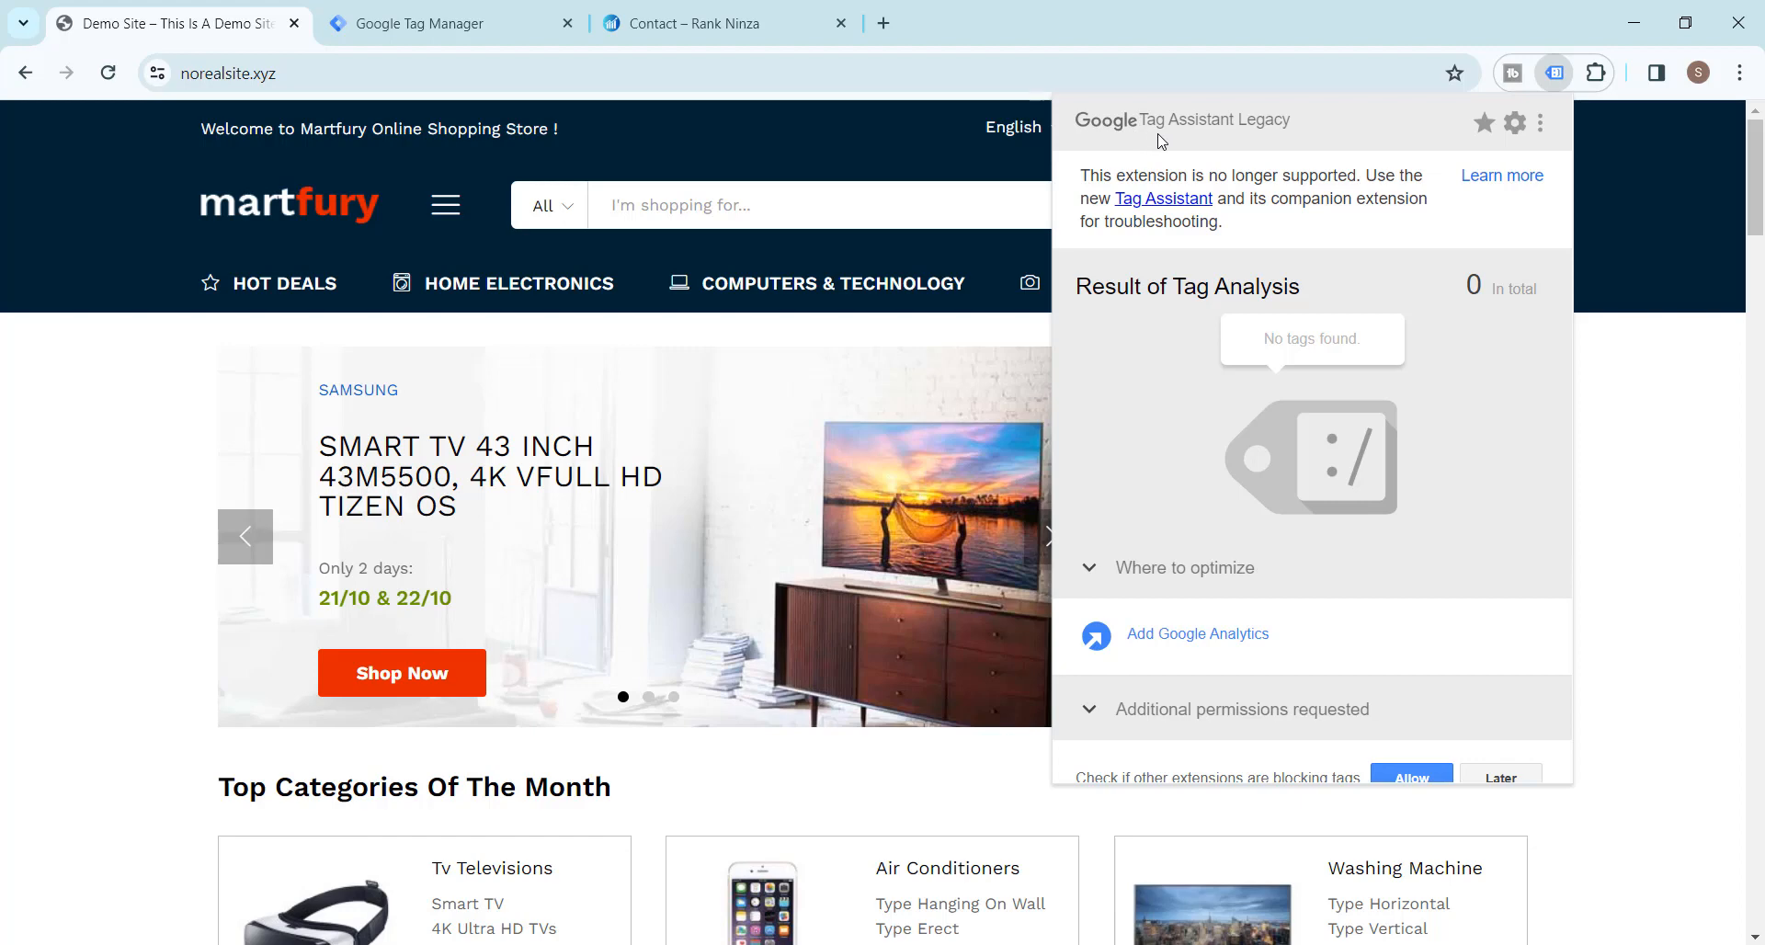
pyautogui.click(850, 66)
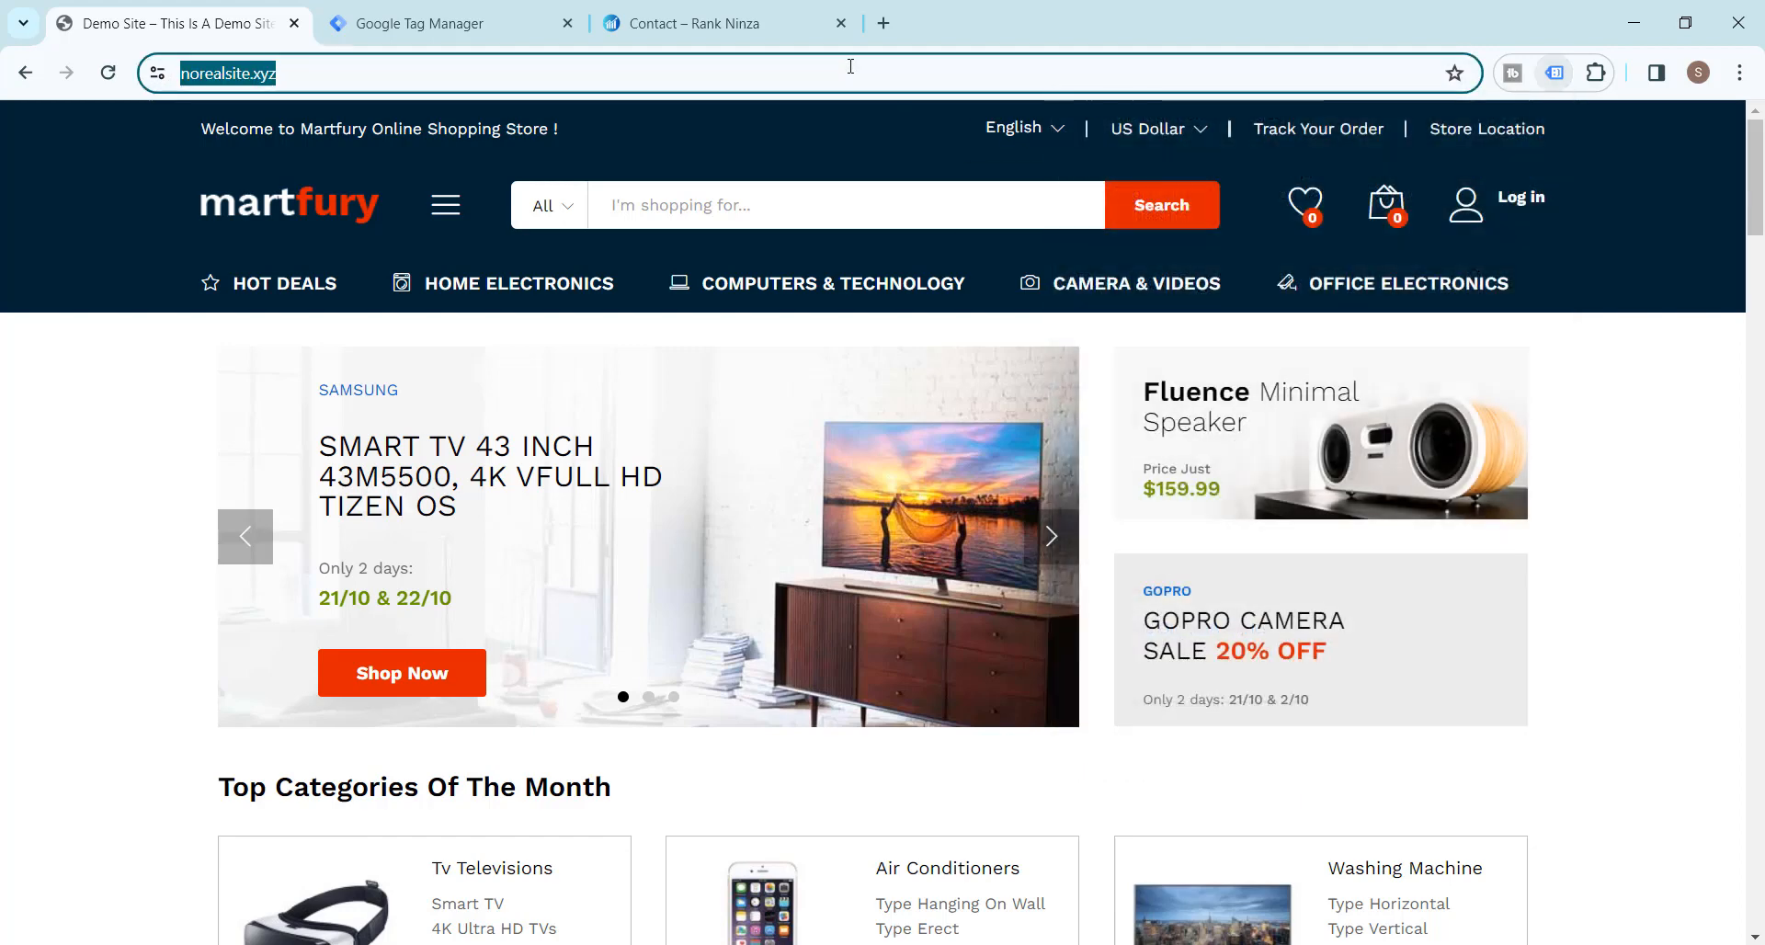
pyautogui.click(24, 487)
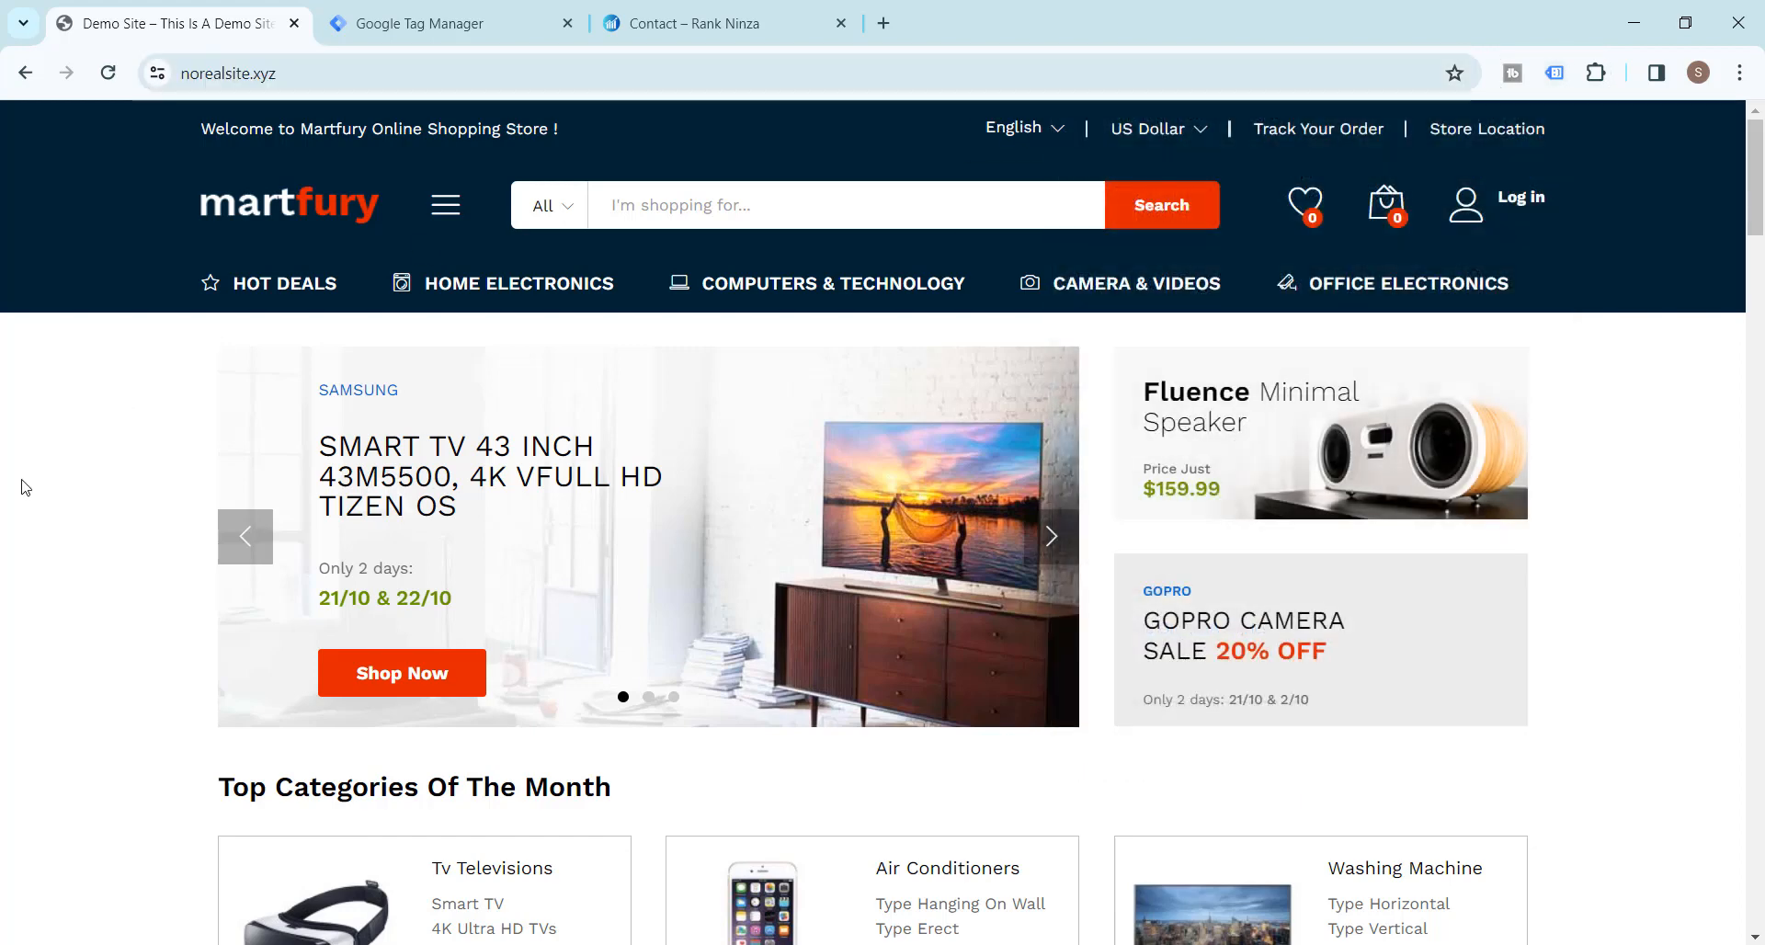
# Search Google in a new browser tab for "google tag manager legacy".
pyautogui.click(883, 23)
pyautogui.write('go')
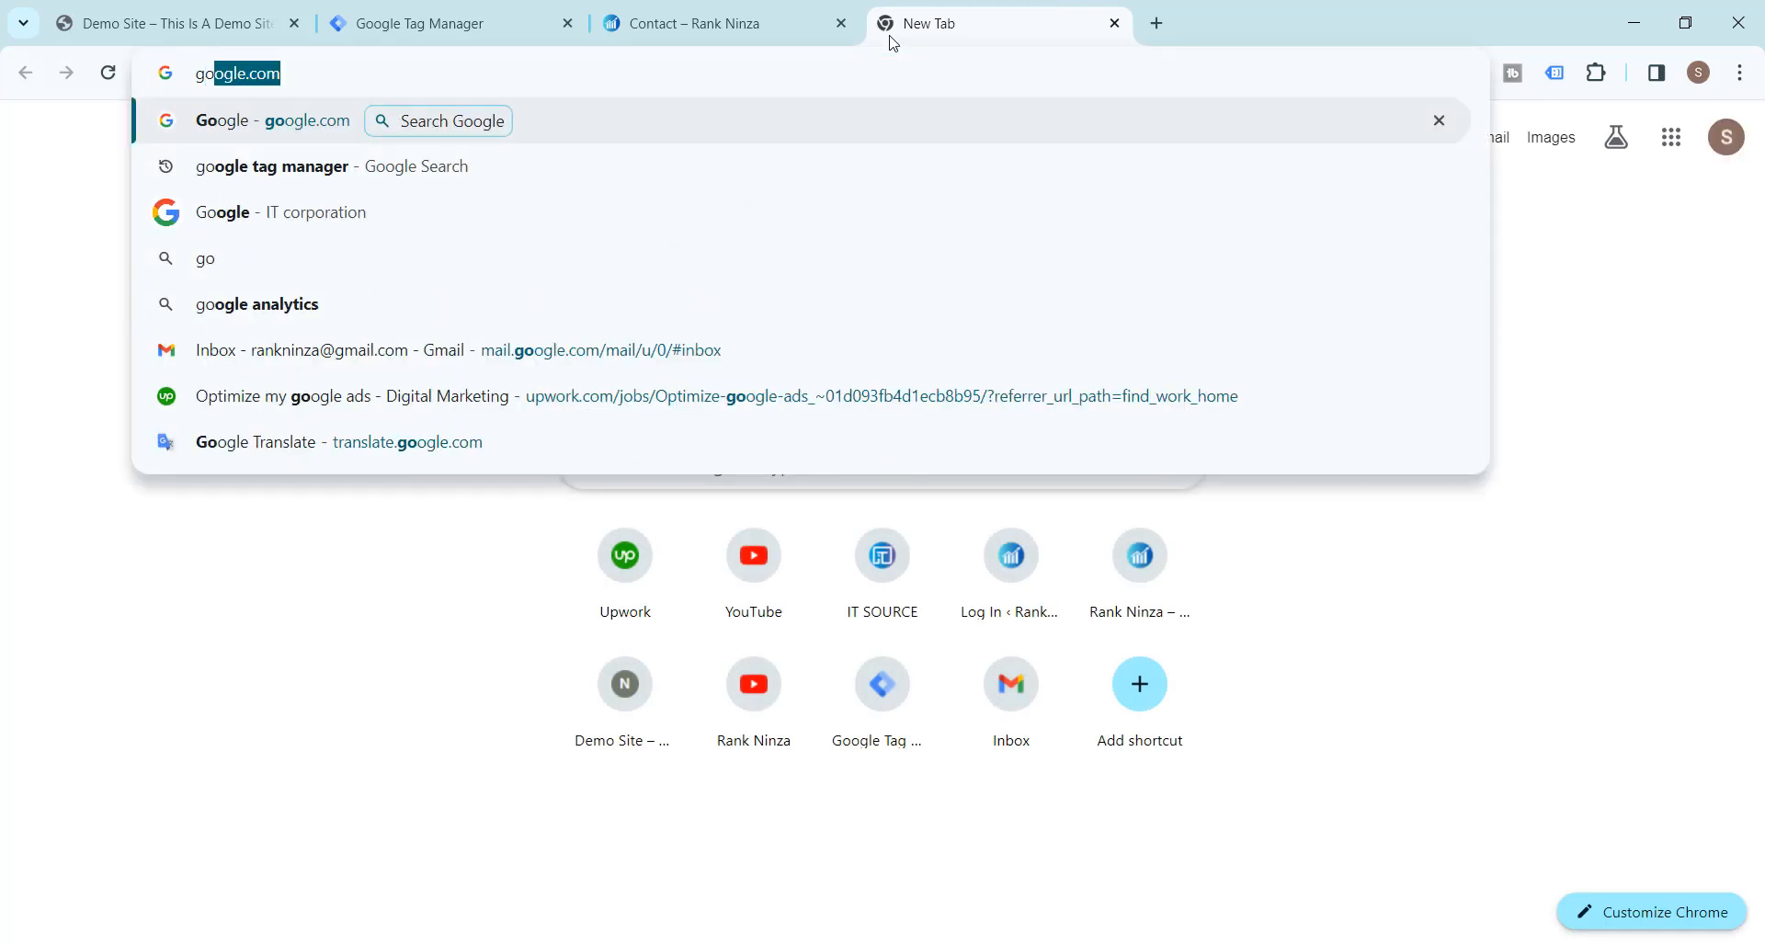
pyautogui.press('BackSpace')
pyautogui.press('BackSpace')
pyautogui.press('BackSpace')
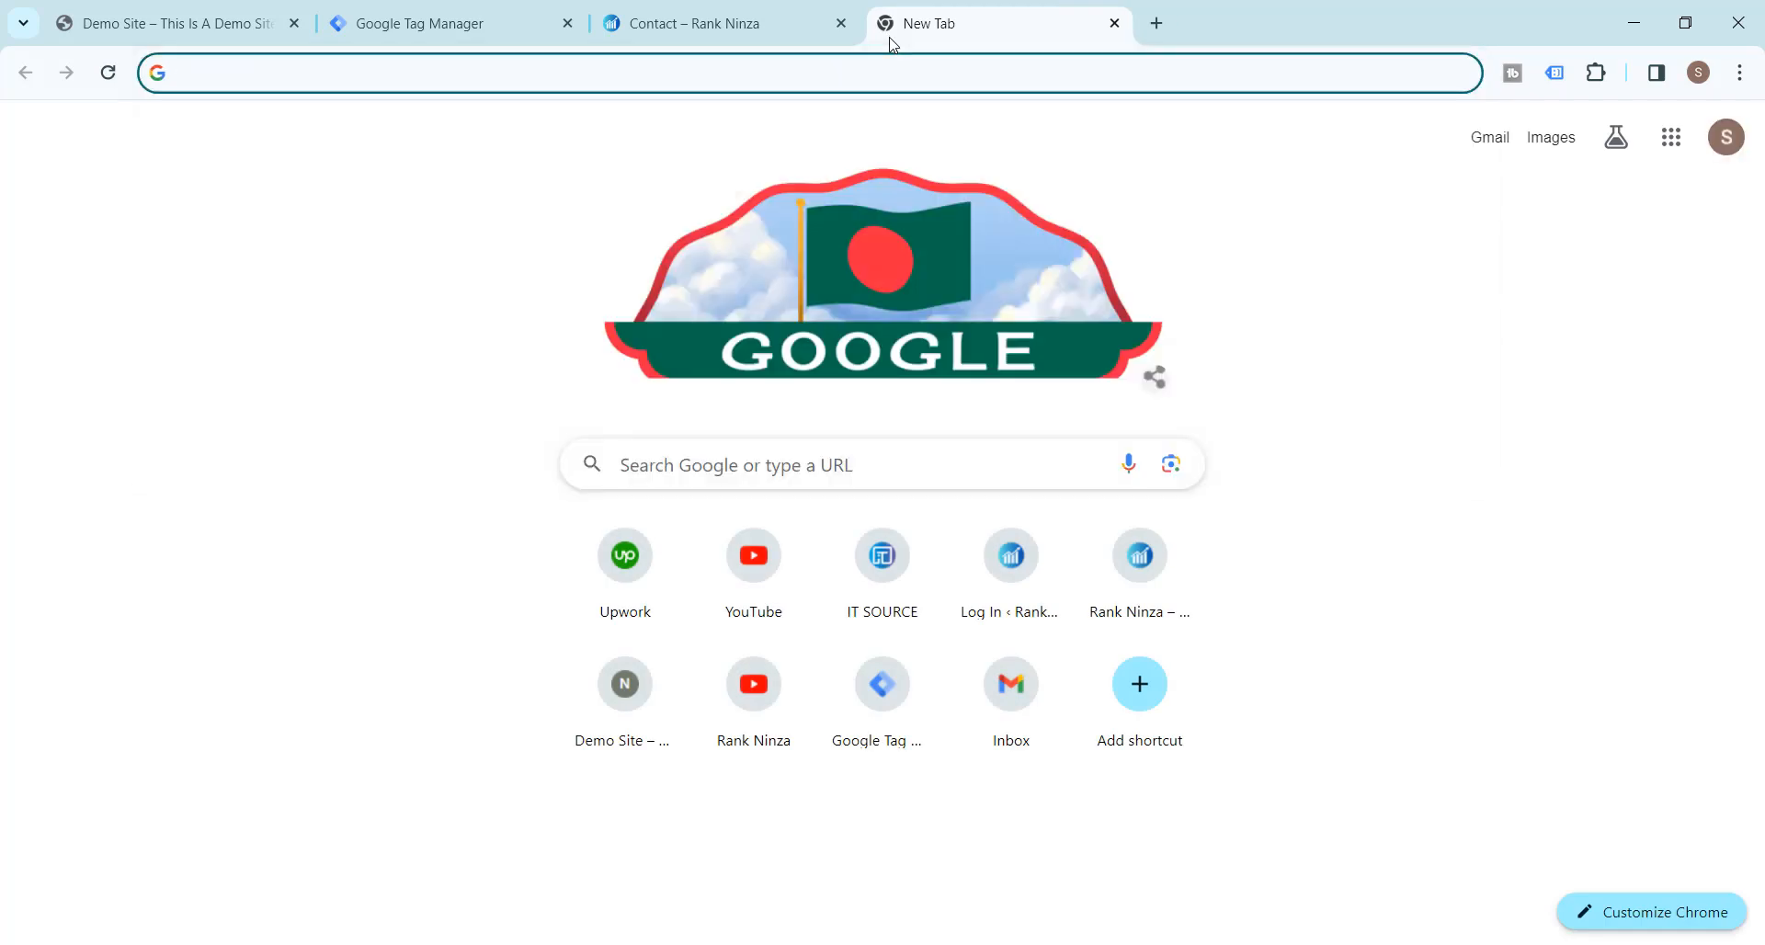
pyautogui.write('google')
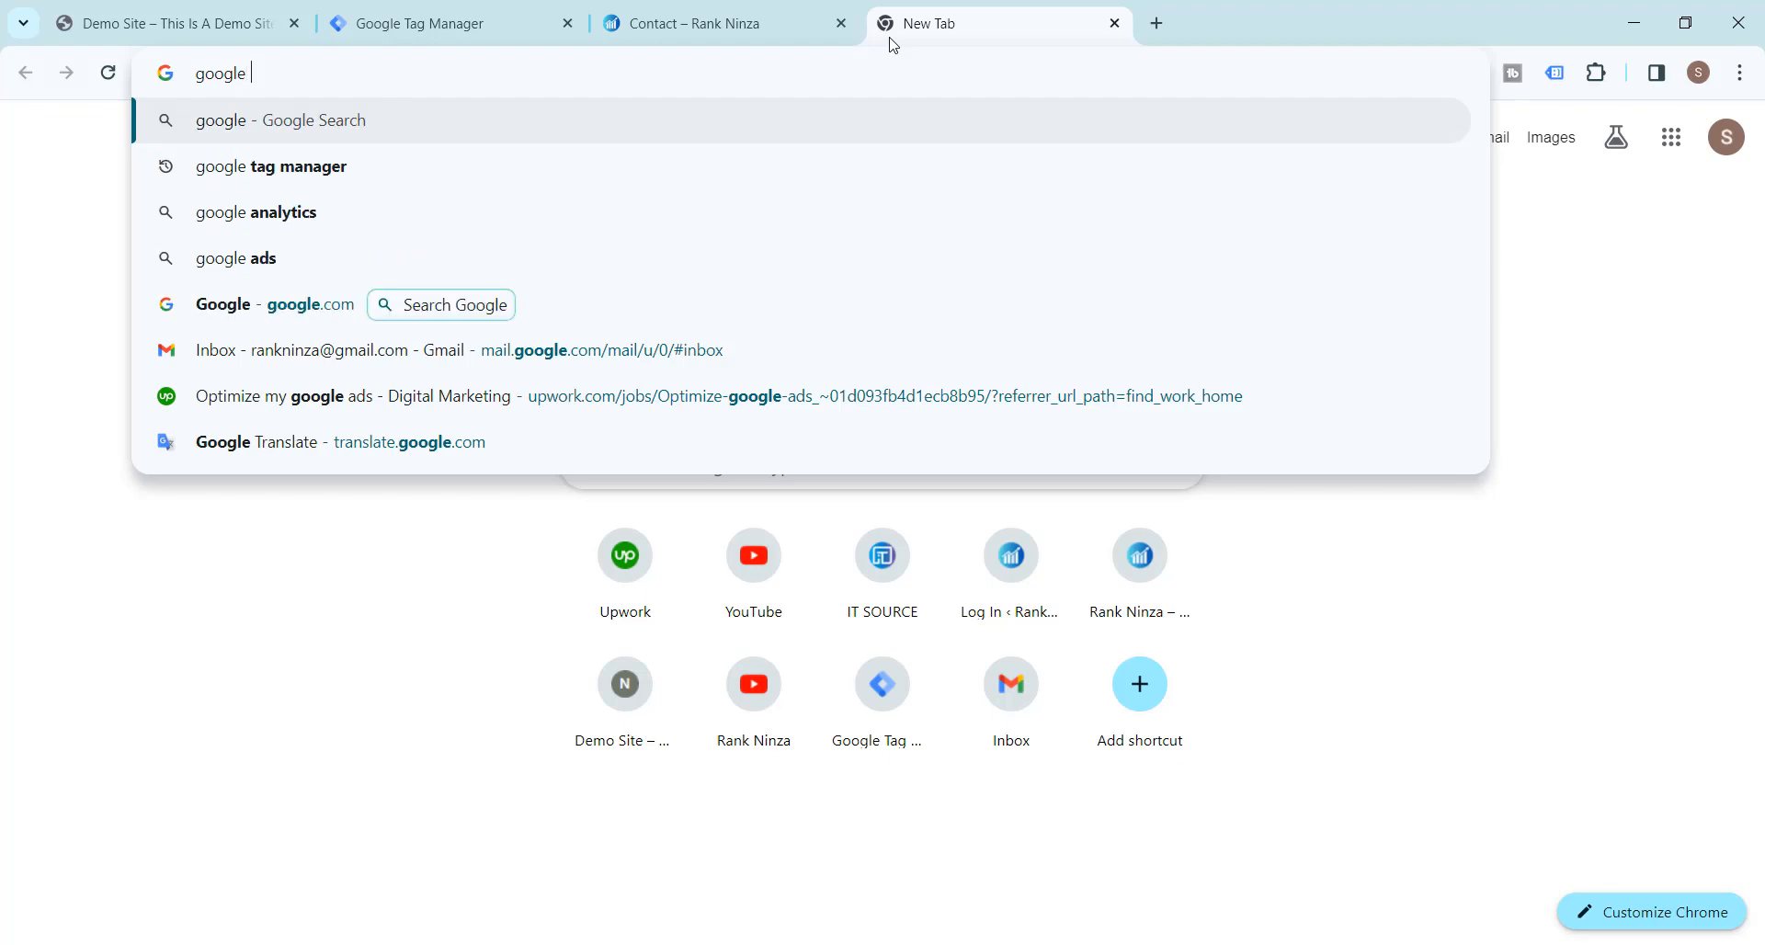
pyautogui.write(' tag manager')
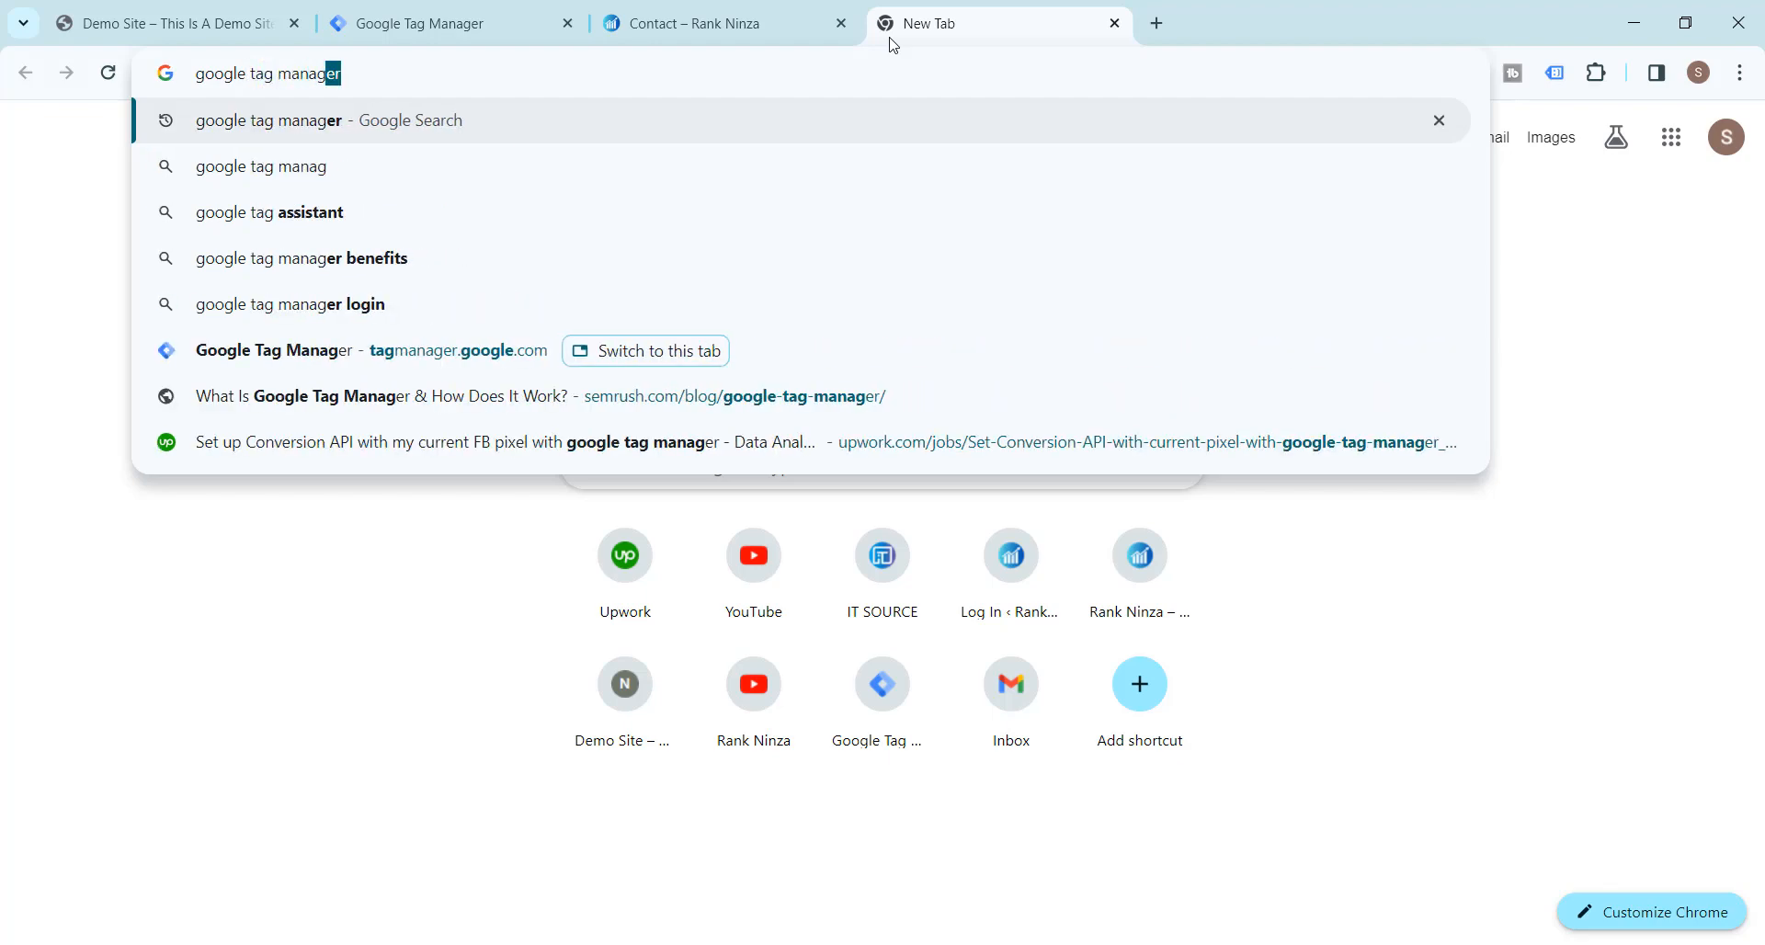
pyautogui.write(' legacy')
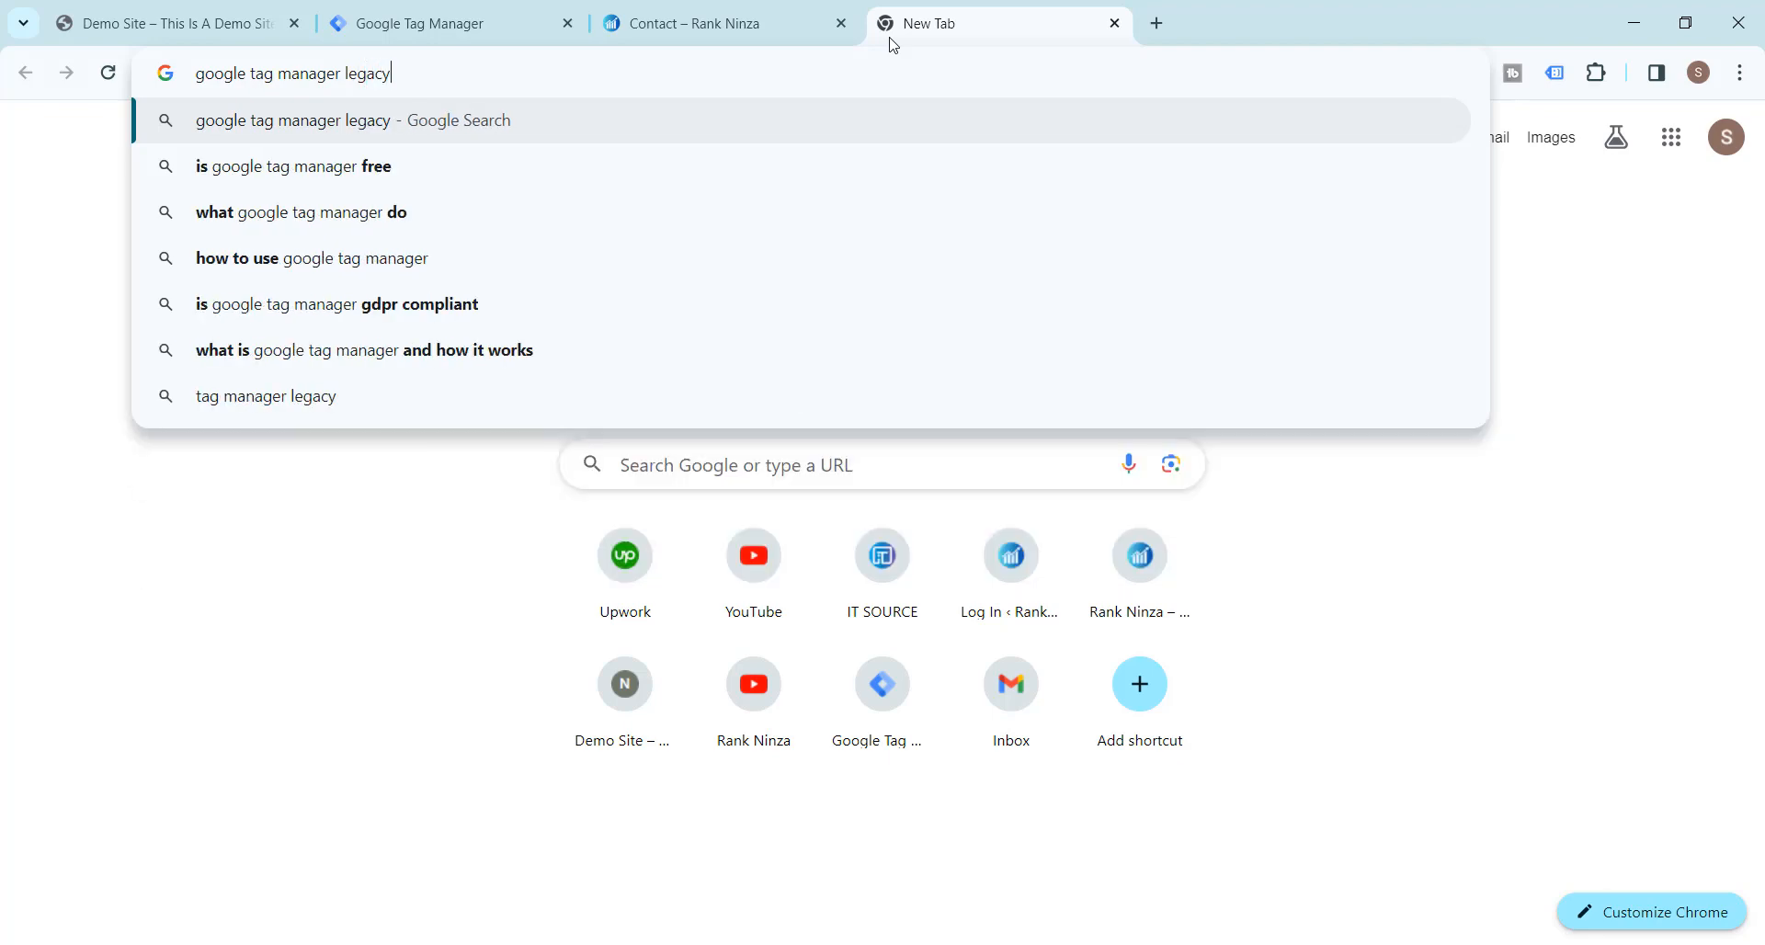
pyautogui.press('Return')
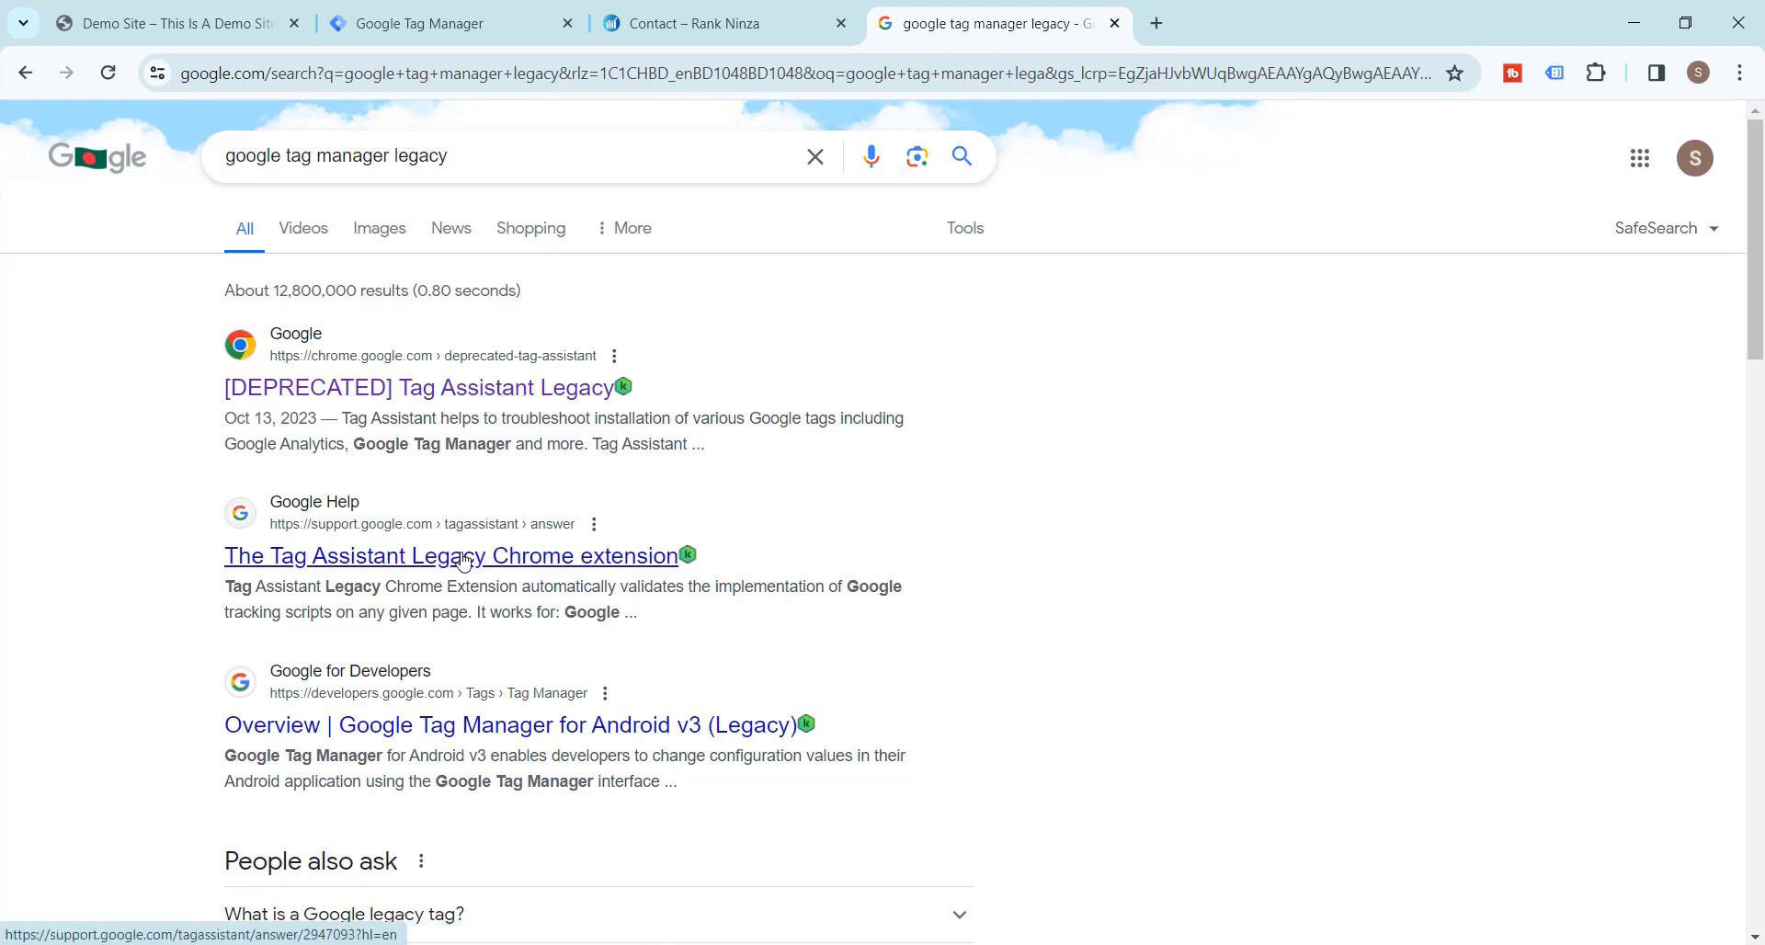
# View the Tag Assistant Legacy extension's Chrome Web Store page from the search results, and close both that page and the search.
pyautogui.rightClick(516, 396)
pyautogui.click(607, 410)
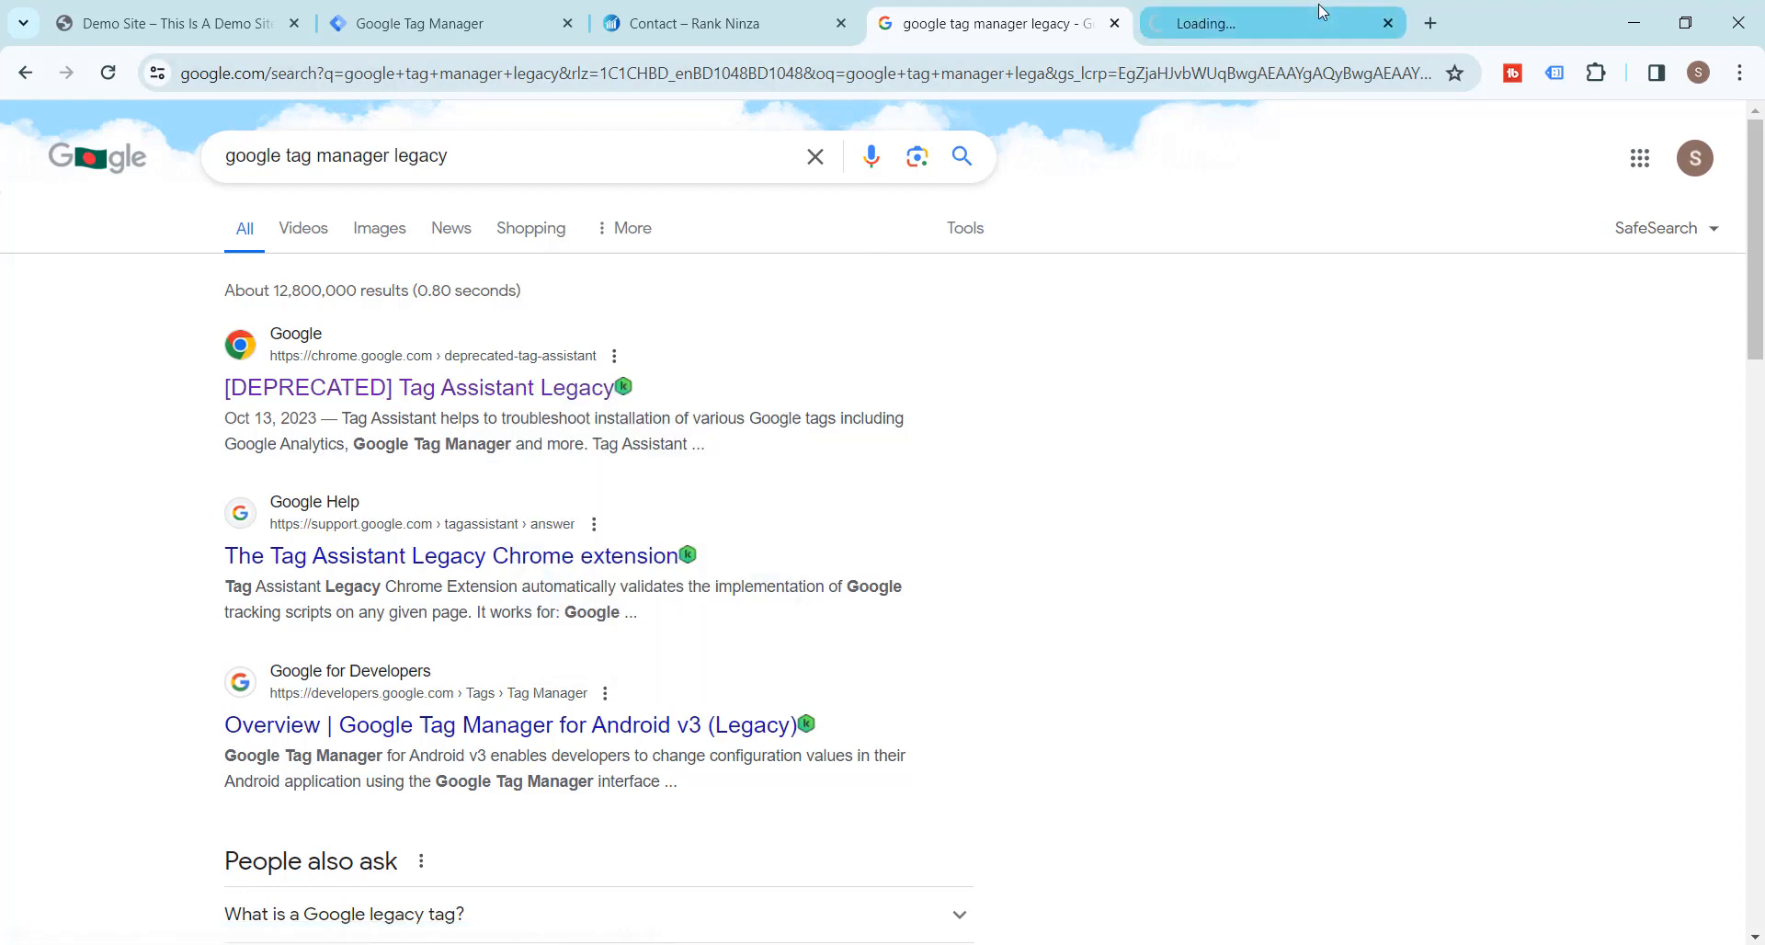
pyautogui.click(1213, 23)
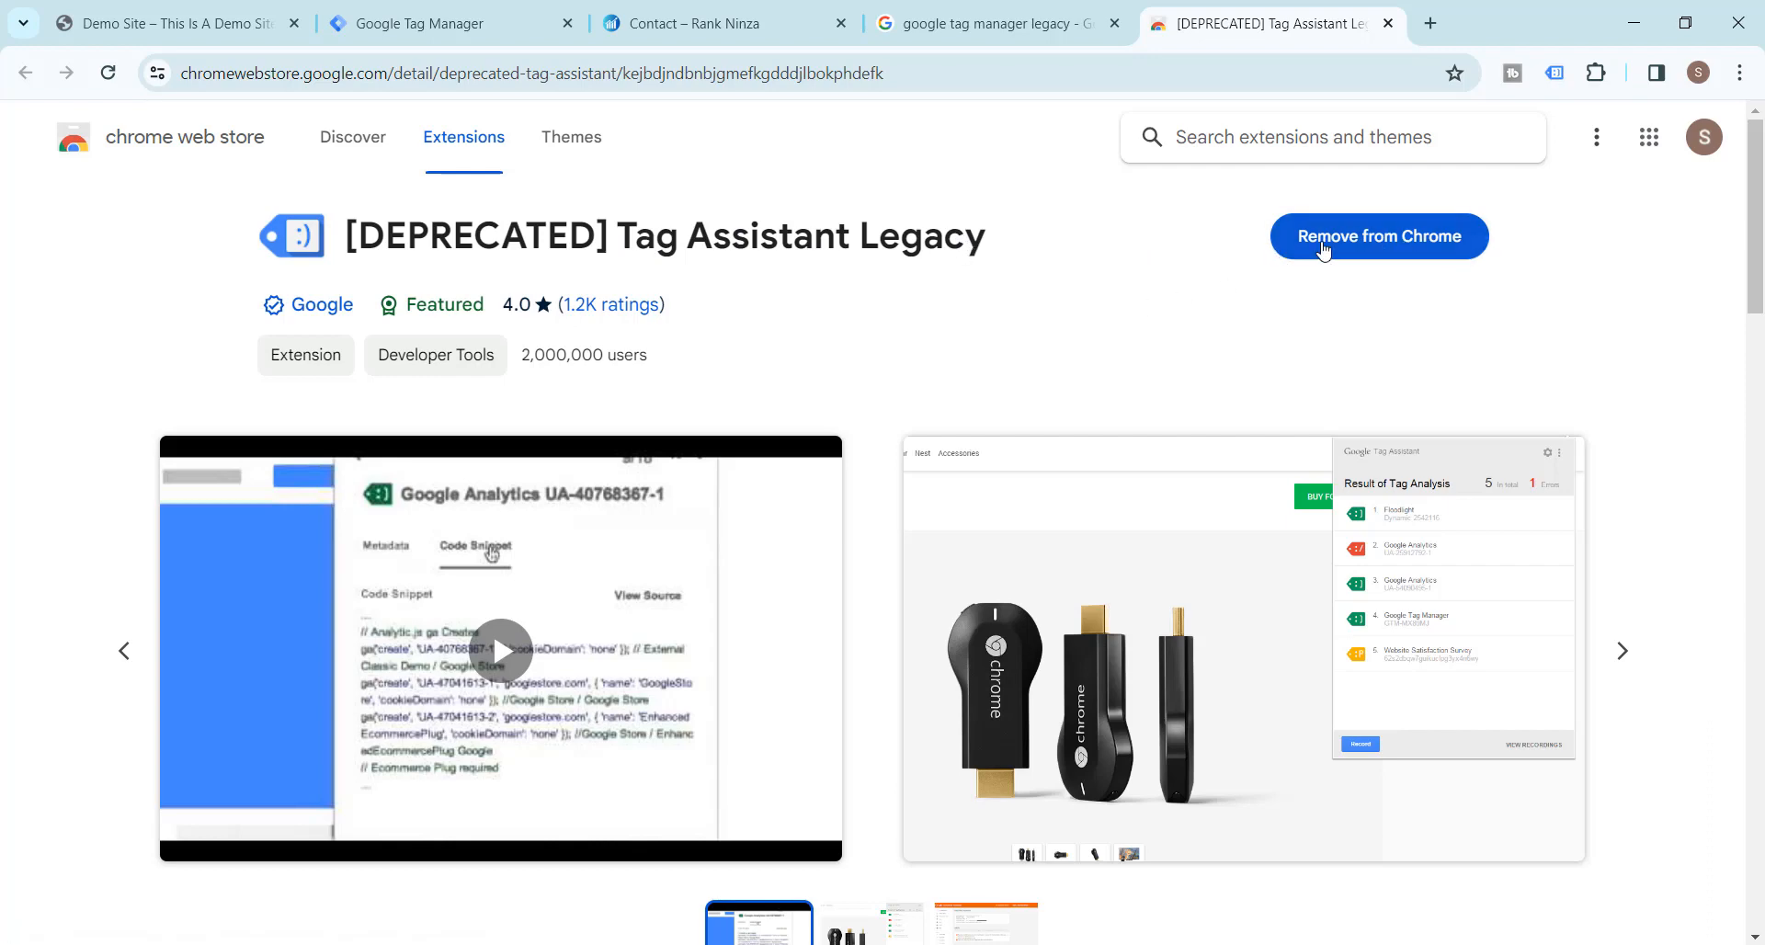
pyautogui.click(1389, 23)
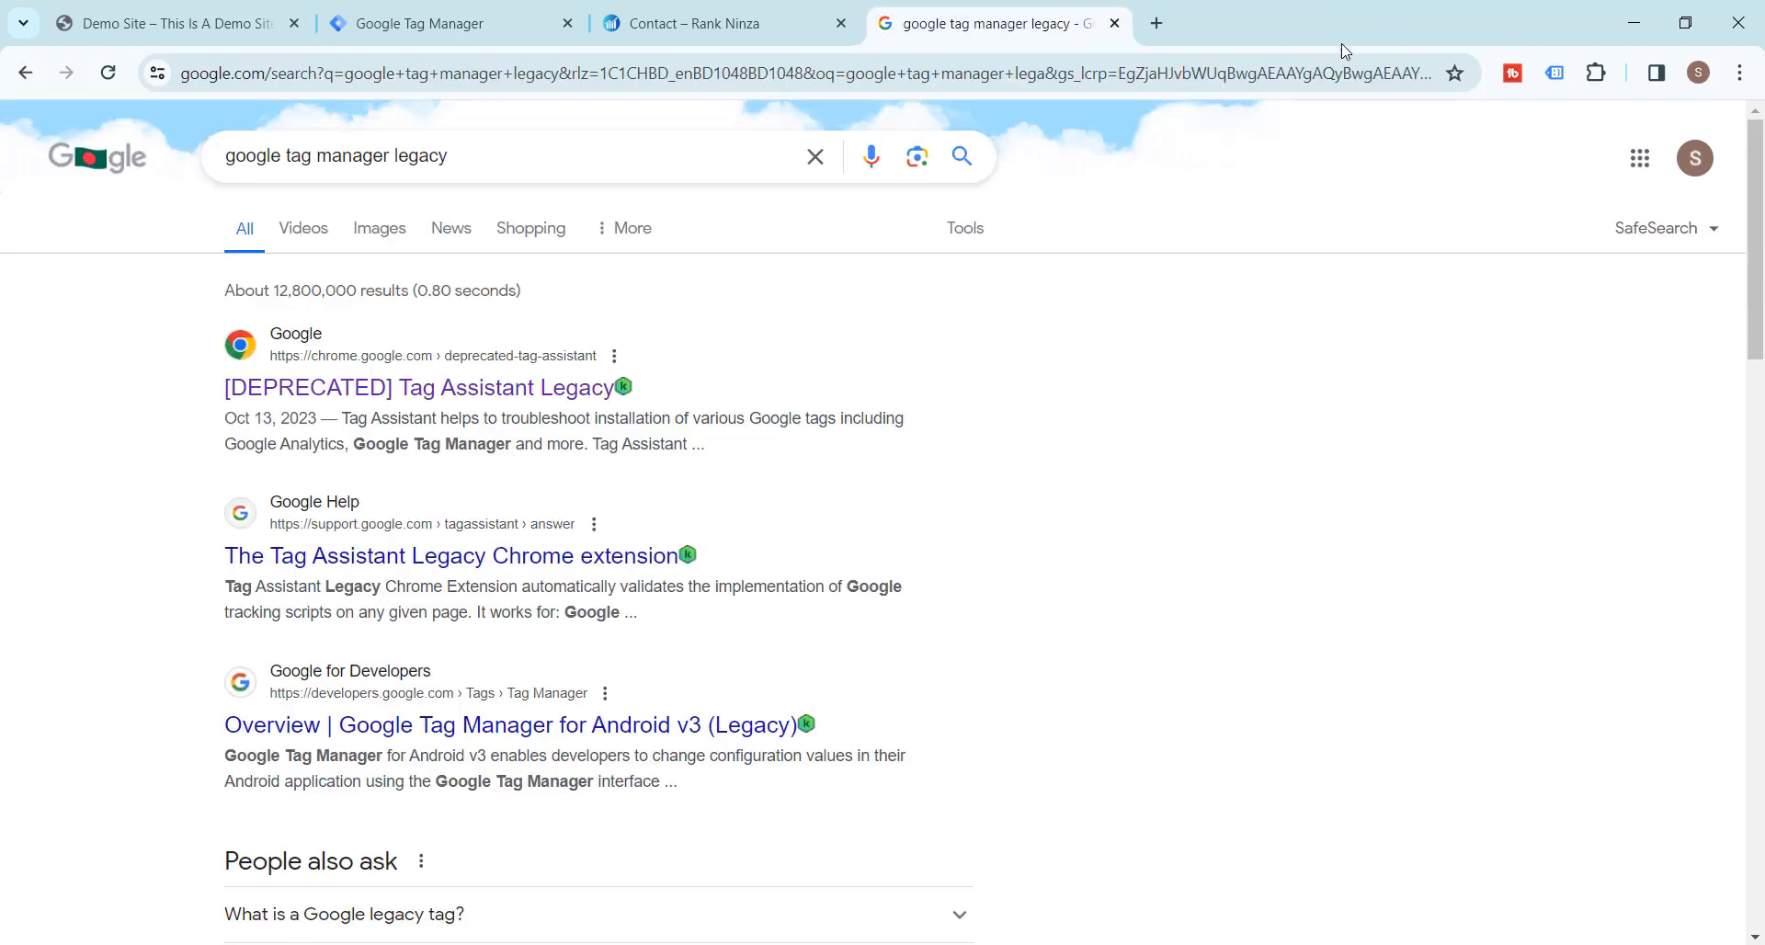
pyautogui.click(1114, 25)
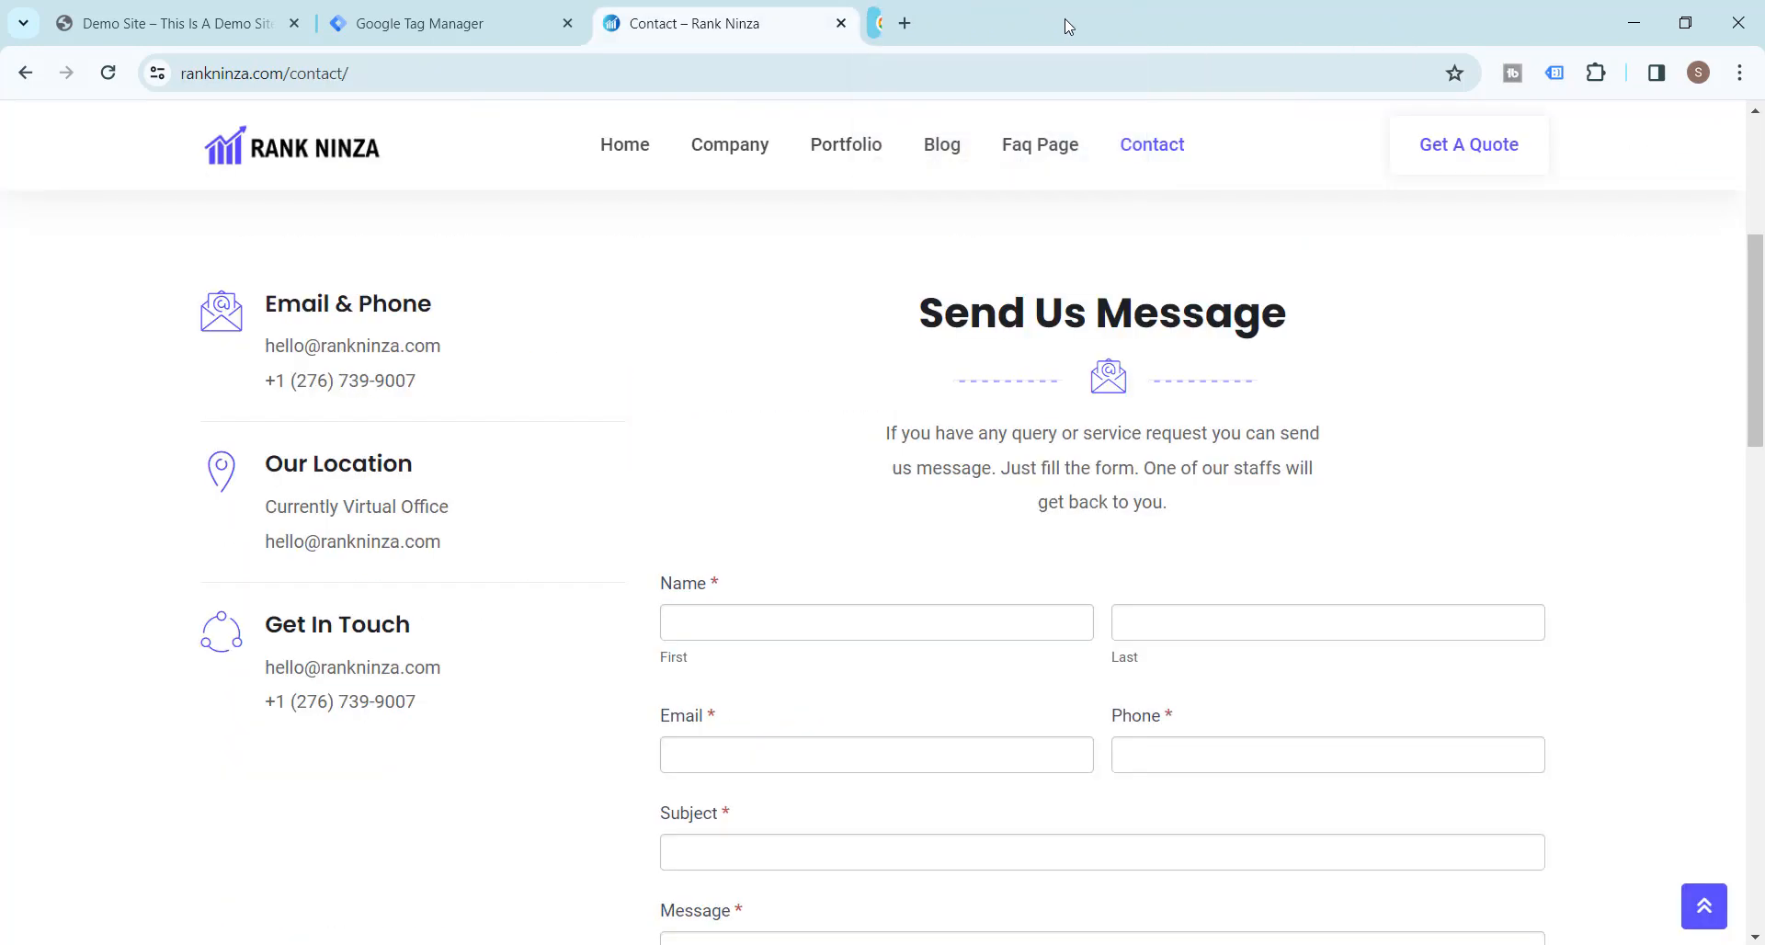
# Recheck the demo site's tag analysis in Tag Assistant Legacy.
pyautogui.click(178, 30)
pyautogui.click(1554, 73)
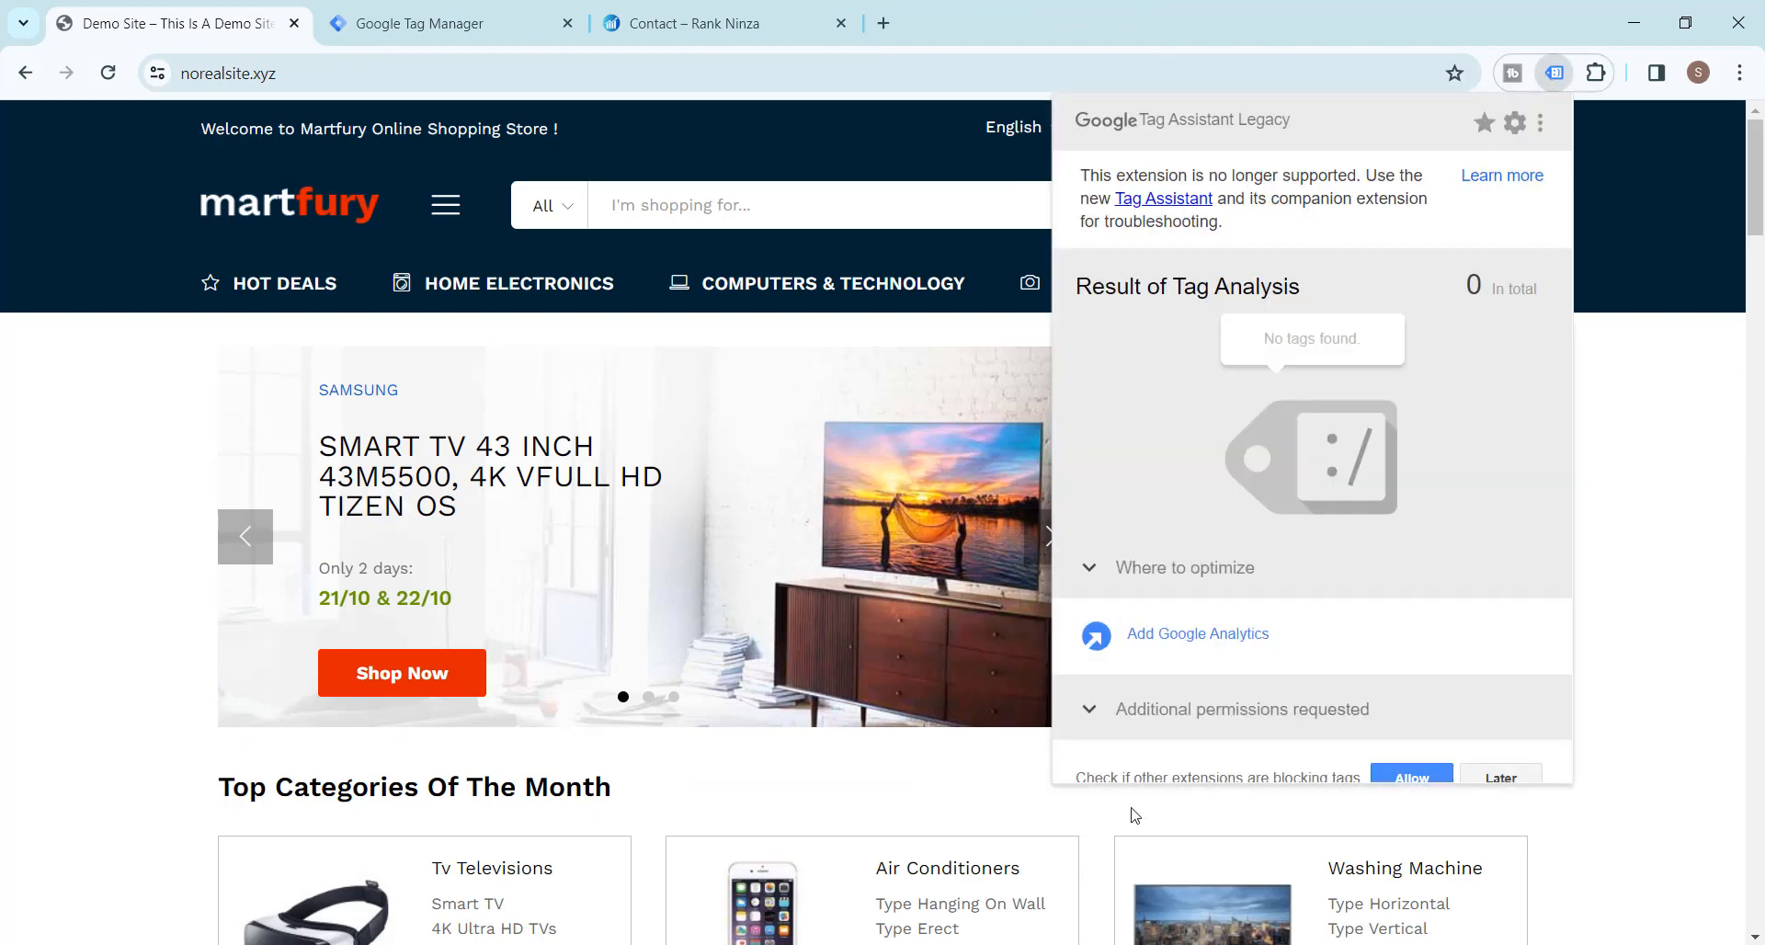
pyautogui.click(50, 630)
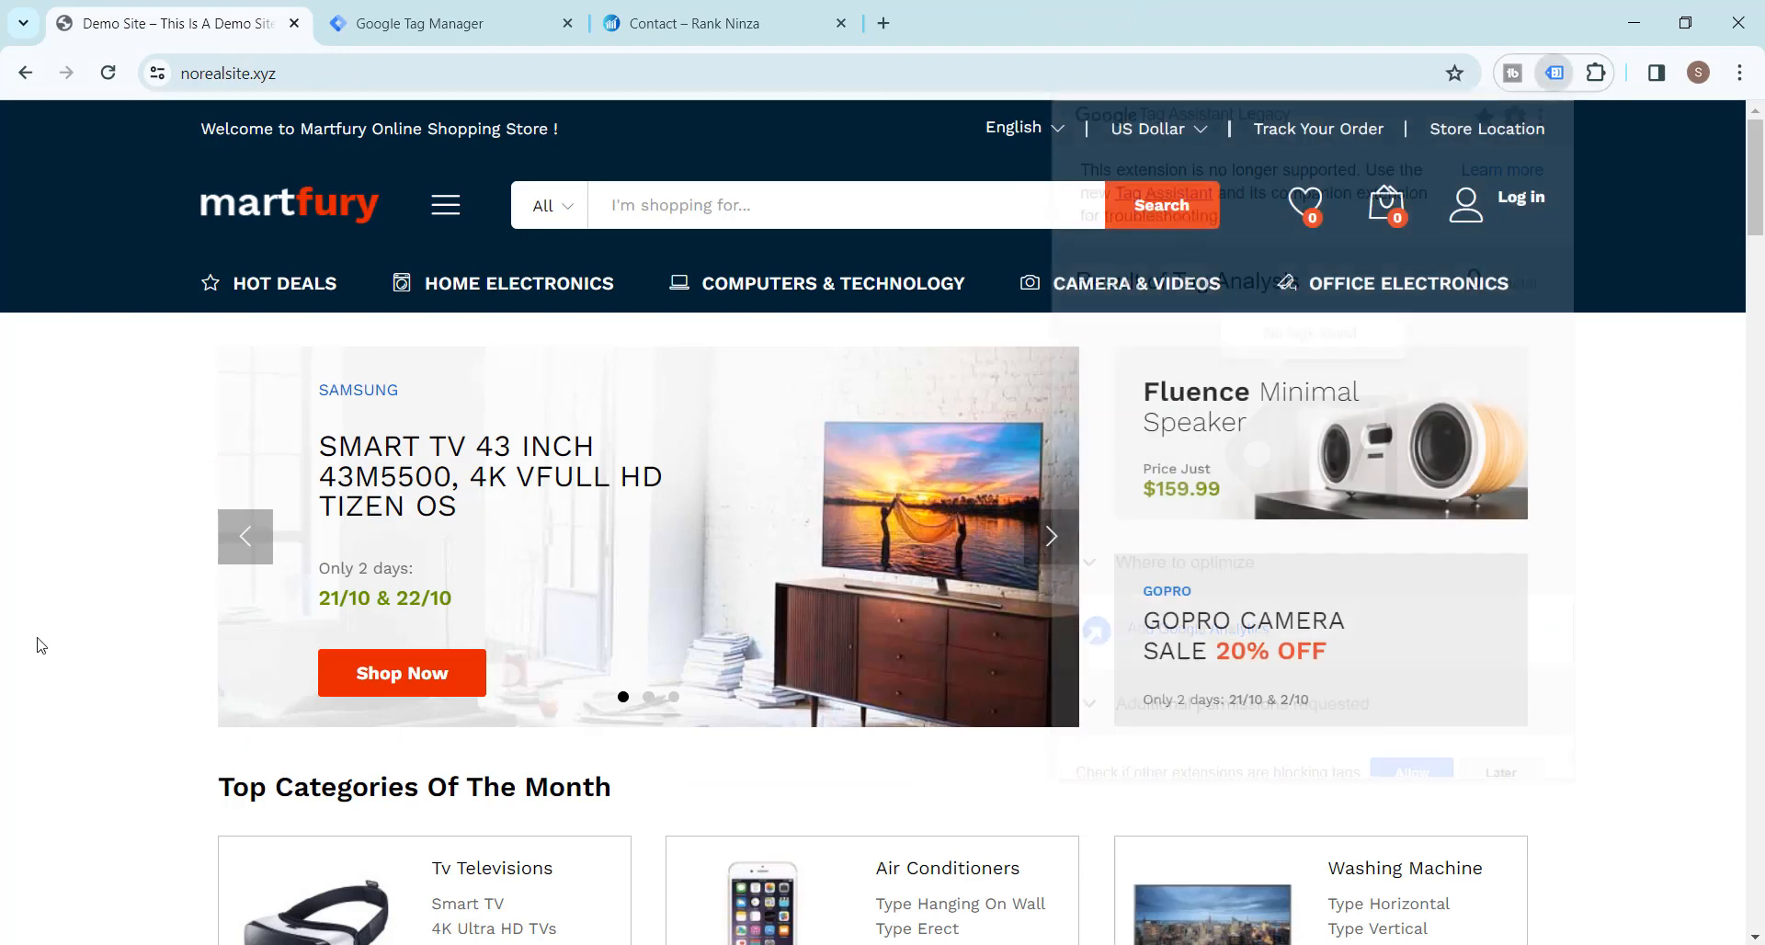
# Switch to Google Tag Manager and start a new account with the account name RANK NINZA.
pyautogui.click(382, 11)
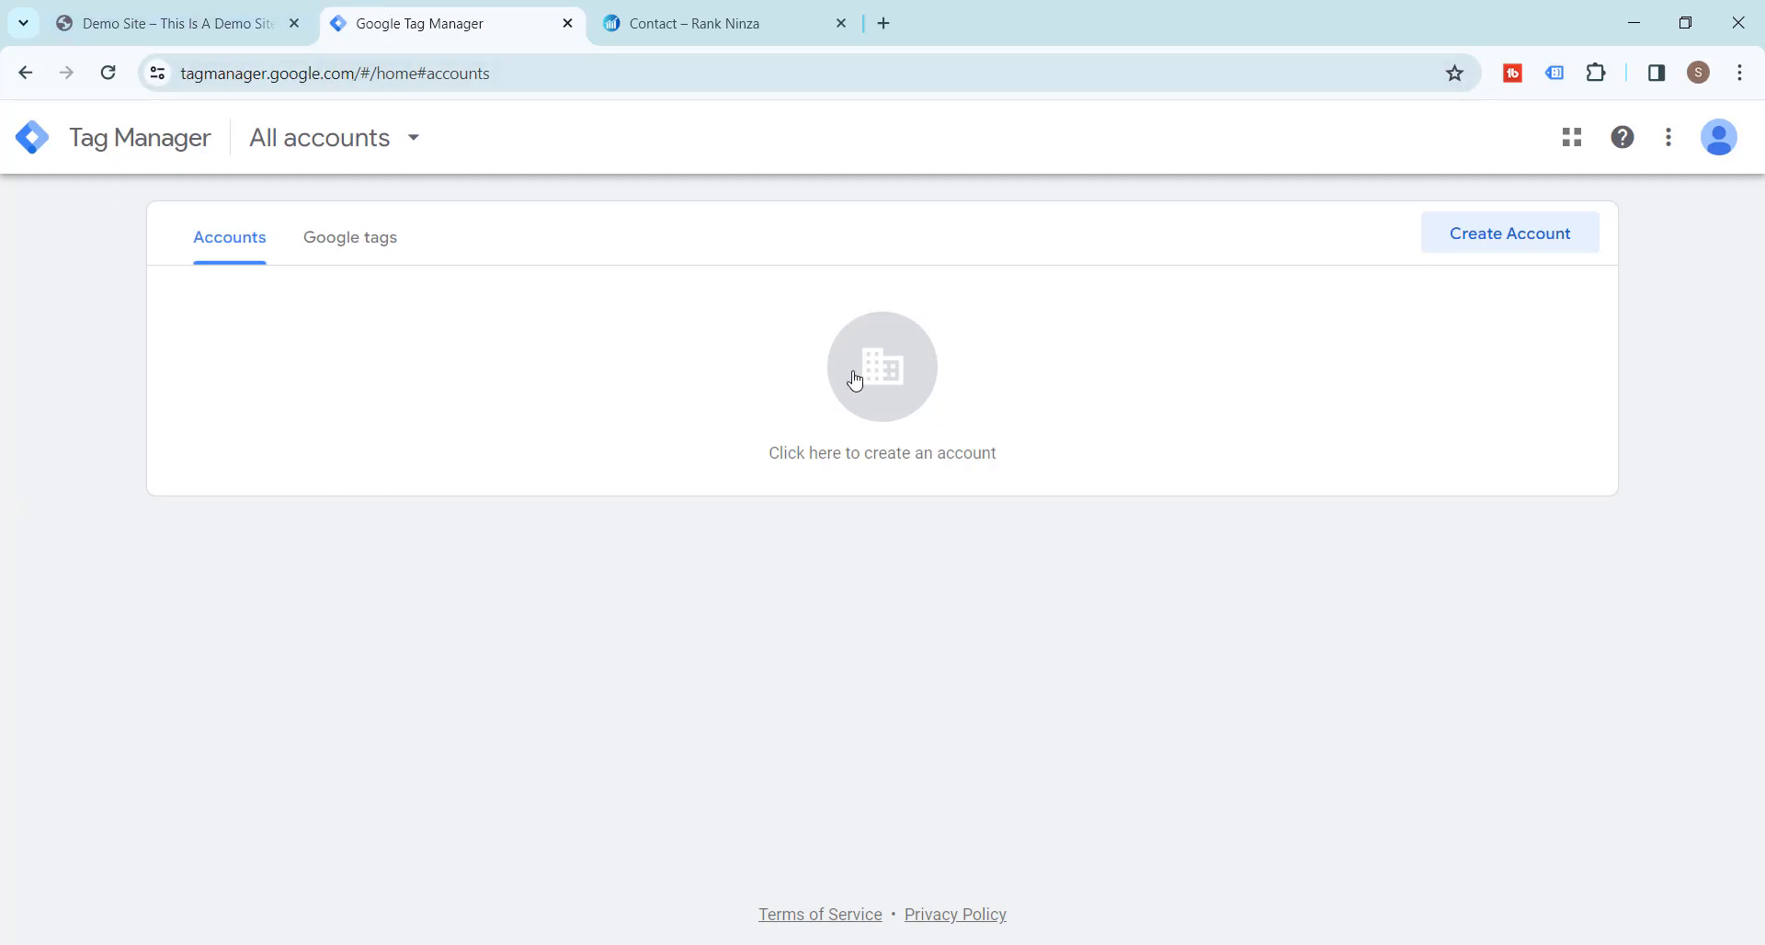
pyautogui.click(1525, 243)
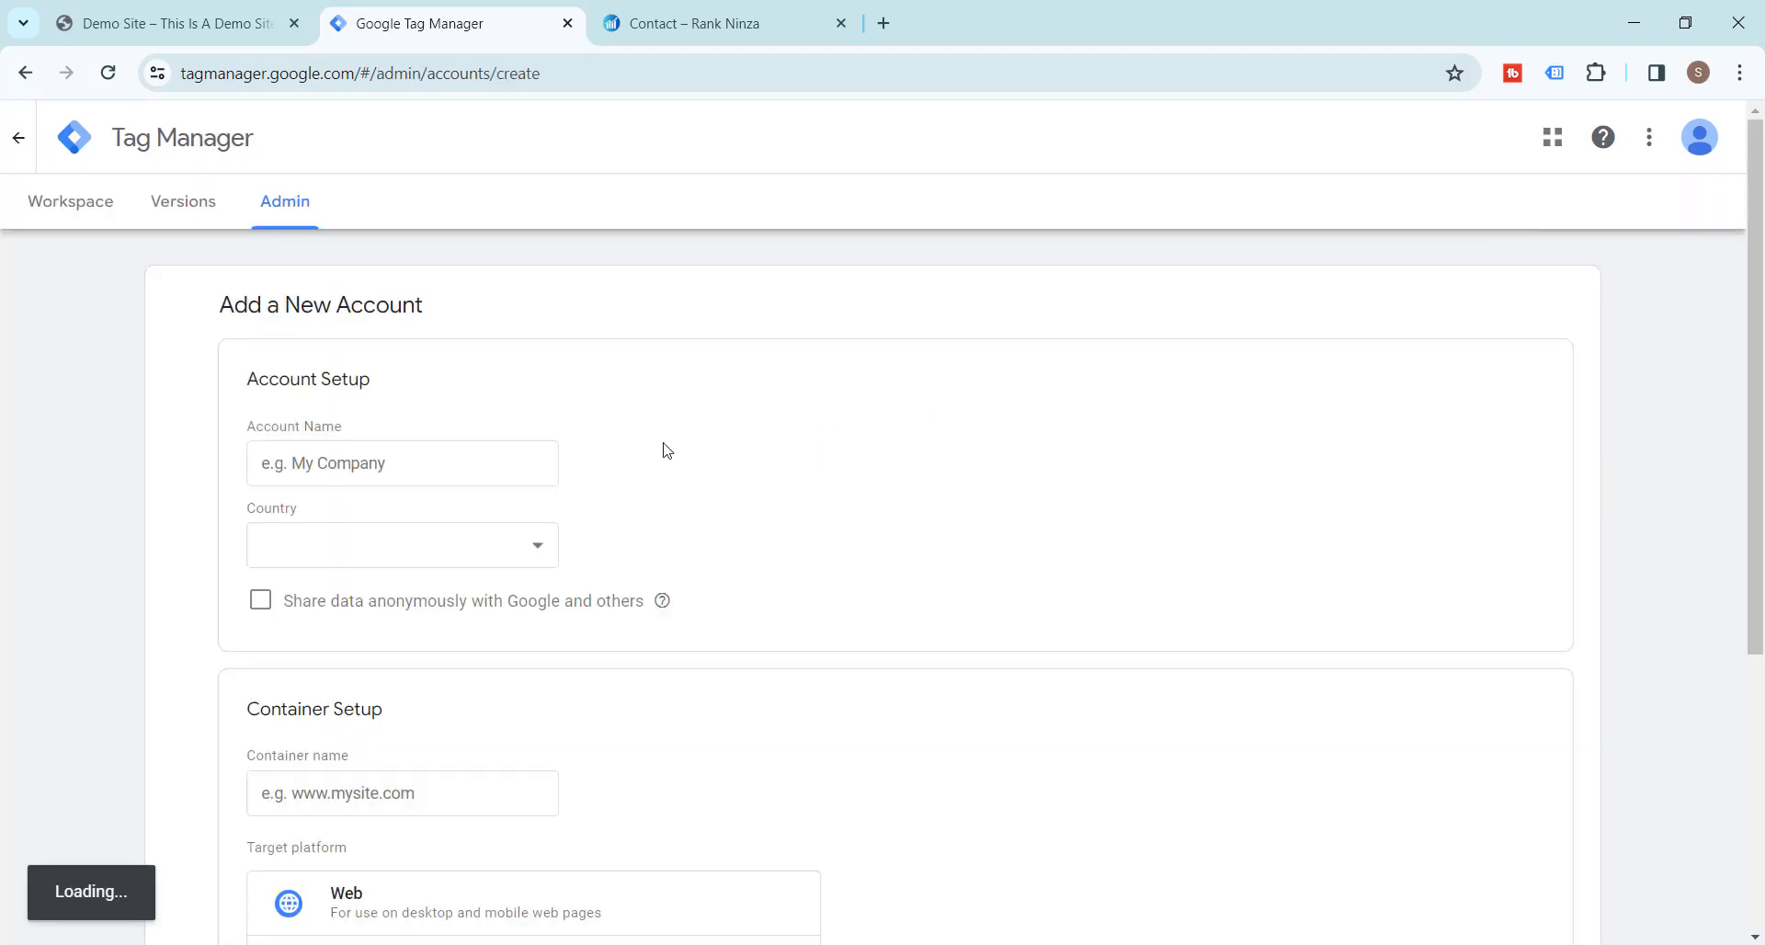
pyautogui.click(445, 466)
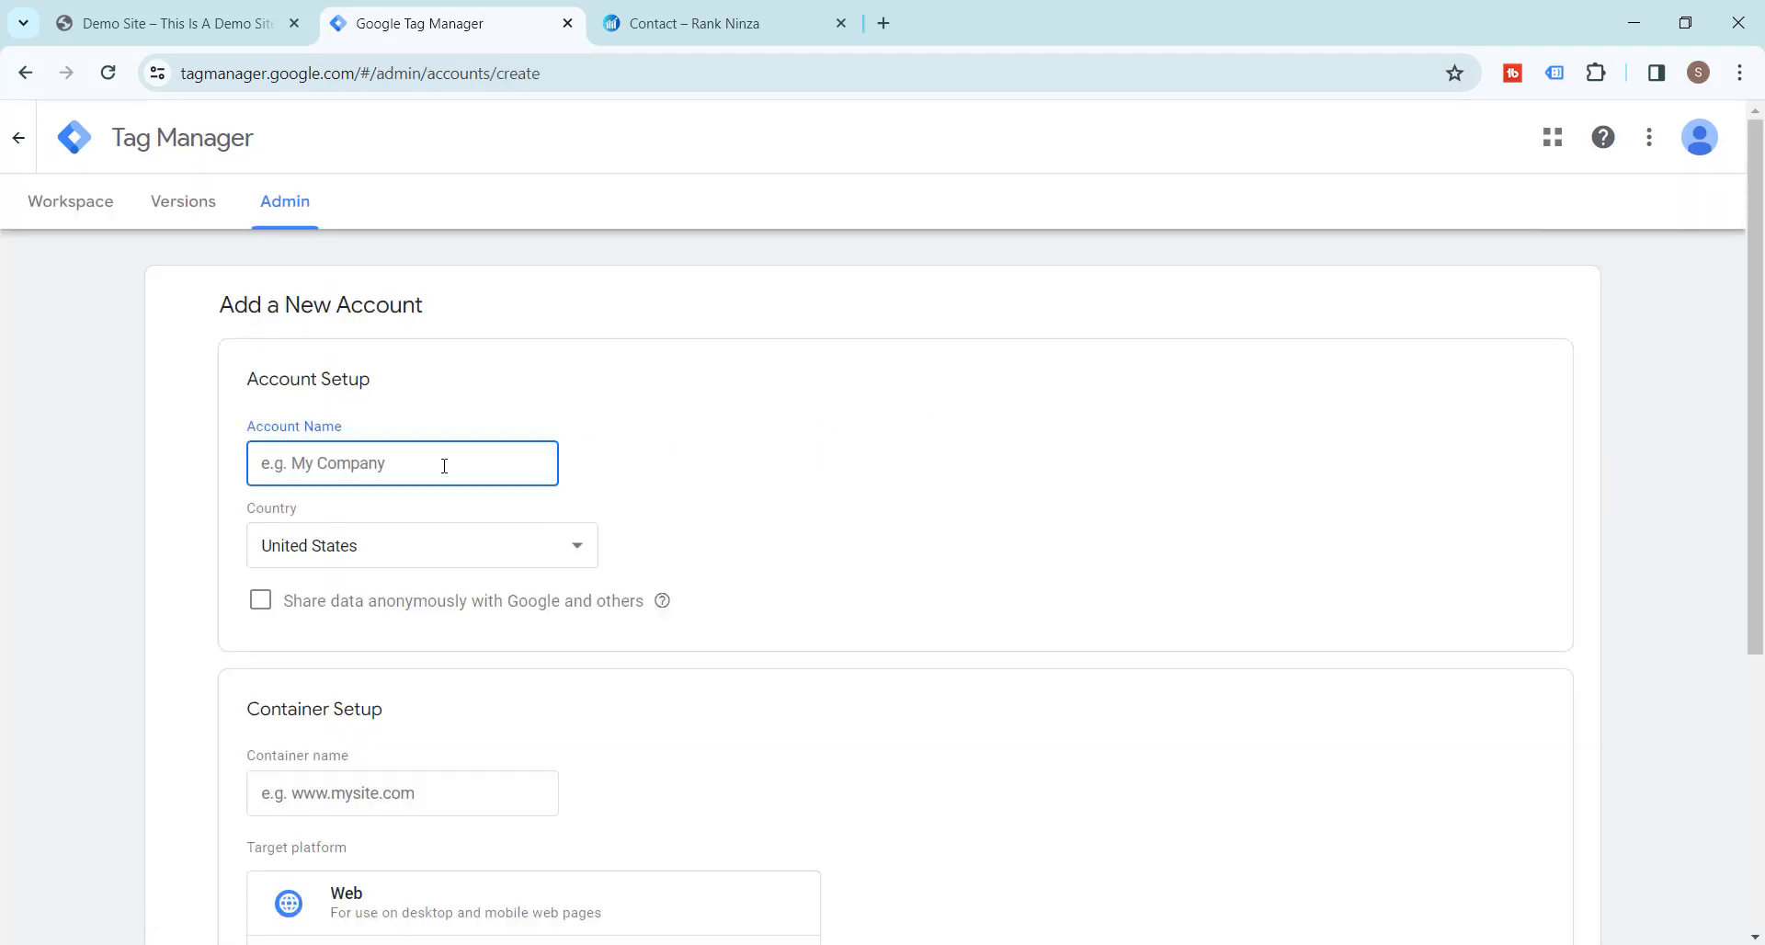
pyautogui.write('RANK NINZA')
# Copy the demo site's web address and paste it as the container name in the new account's container setup.
pyautogui.scroll(-3, 733, 488)
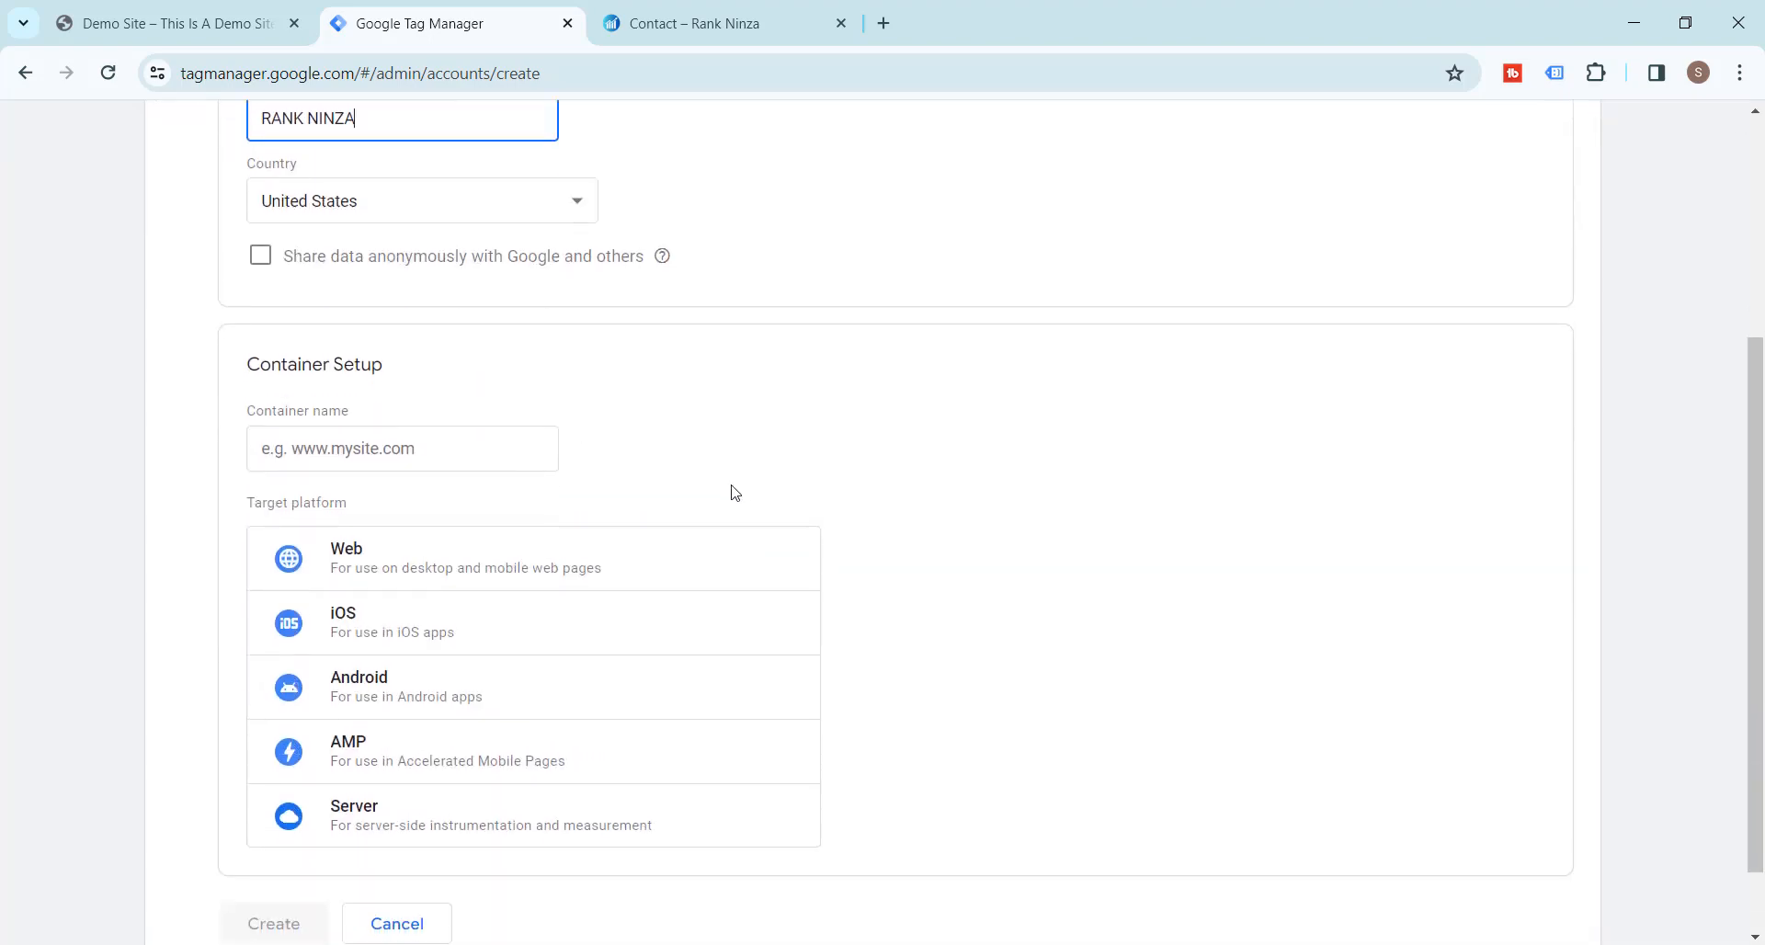
pyautogui.click(428, 457)
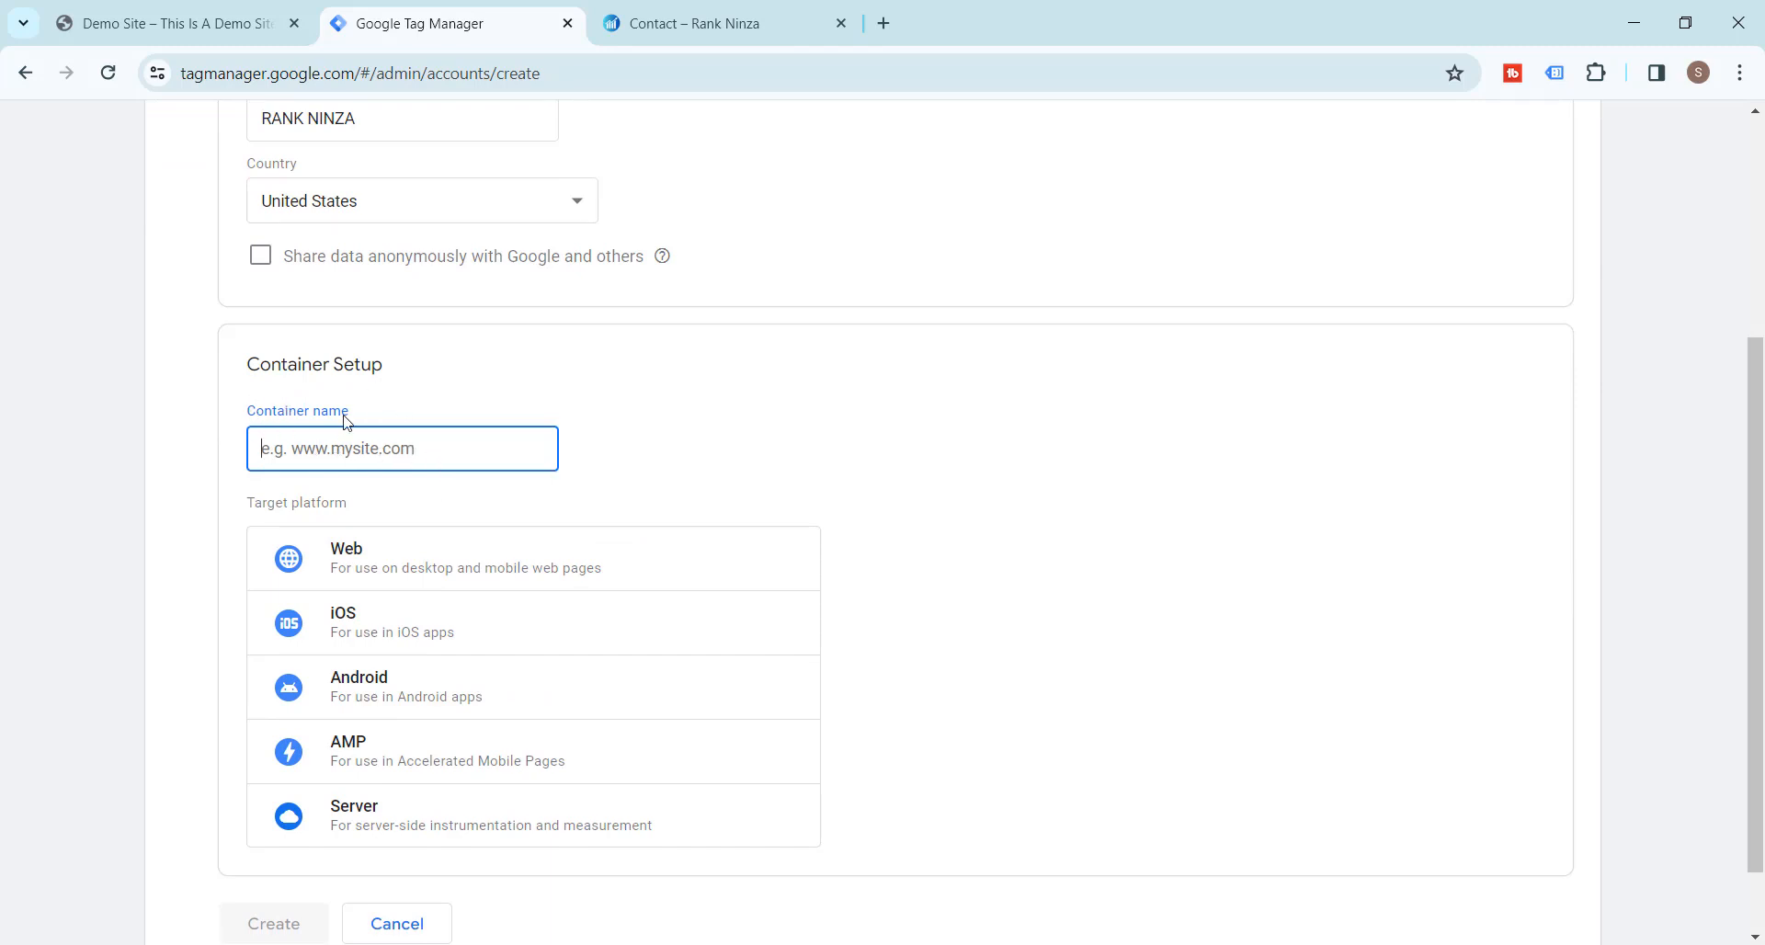
pyautogui.click(157, 20)
pyautogui.scroll(-3, 61, 424)
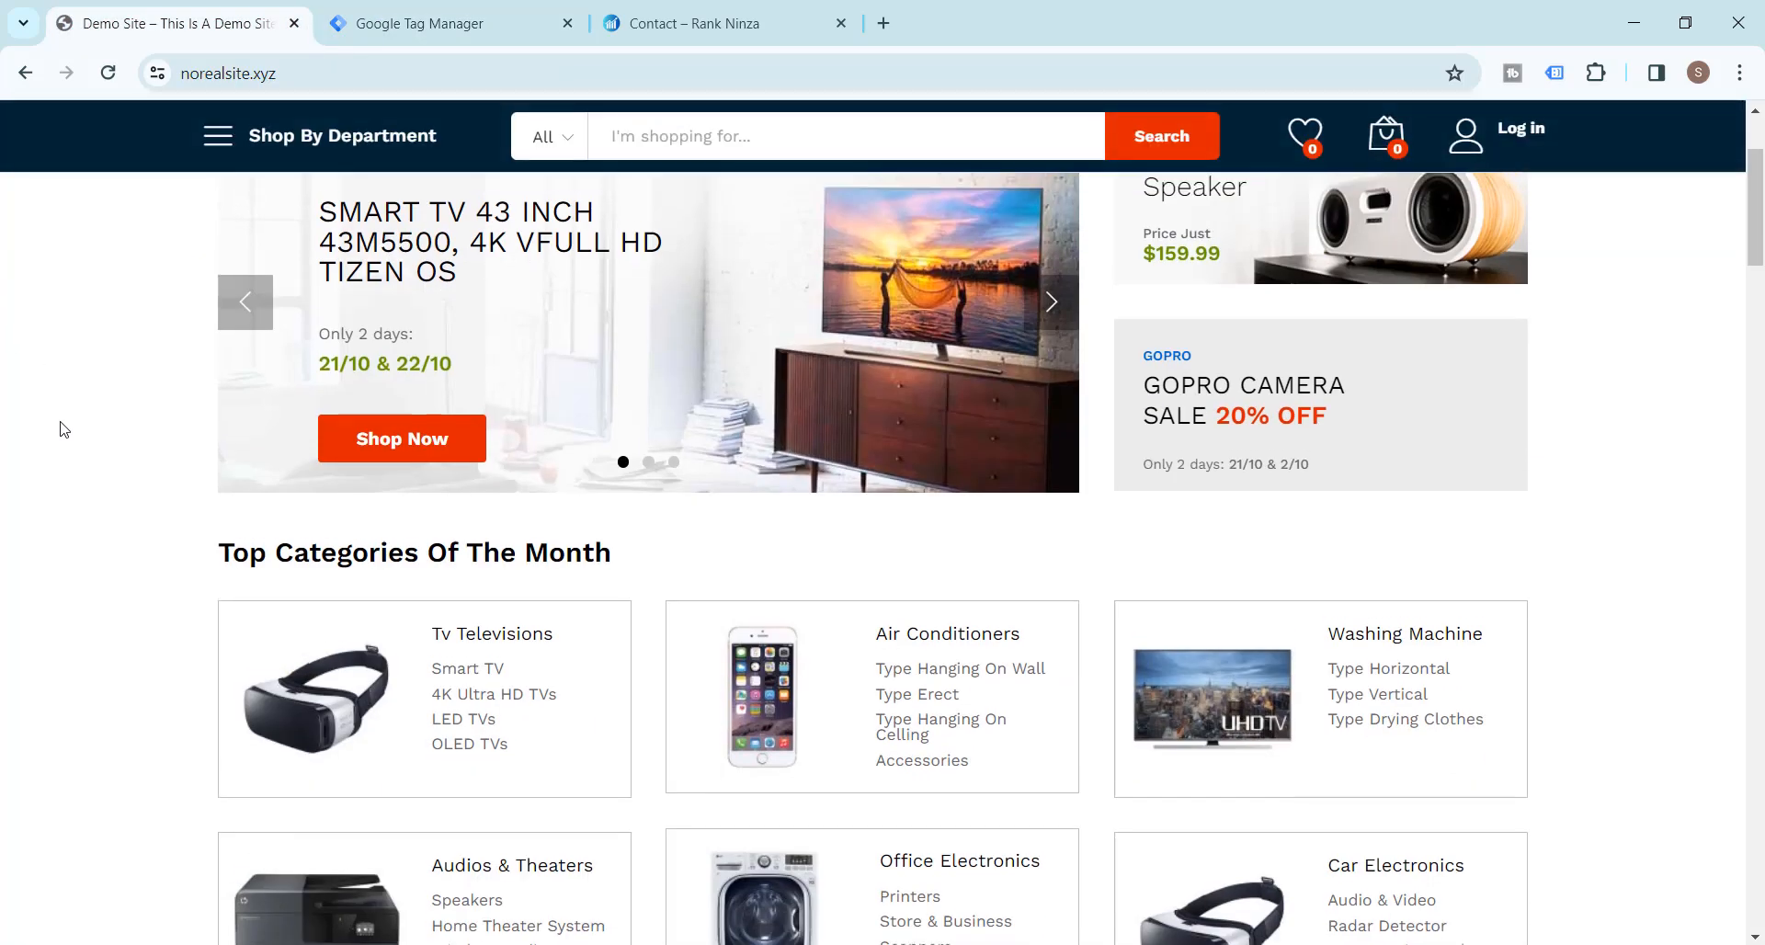
pyautogui.scroll(3, 61, 423)
pyautogui.click(451, 23)
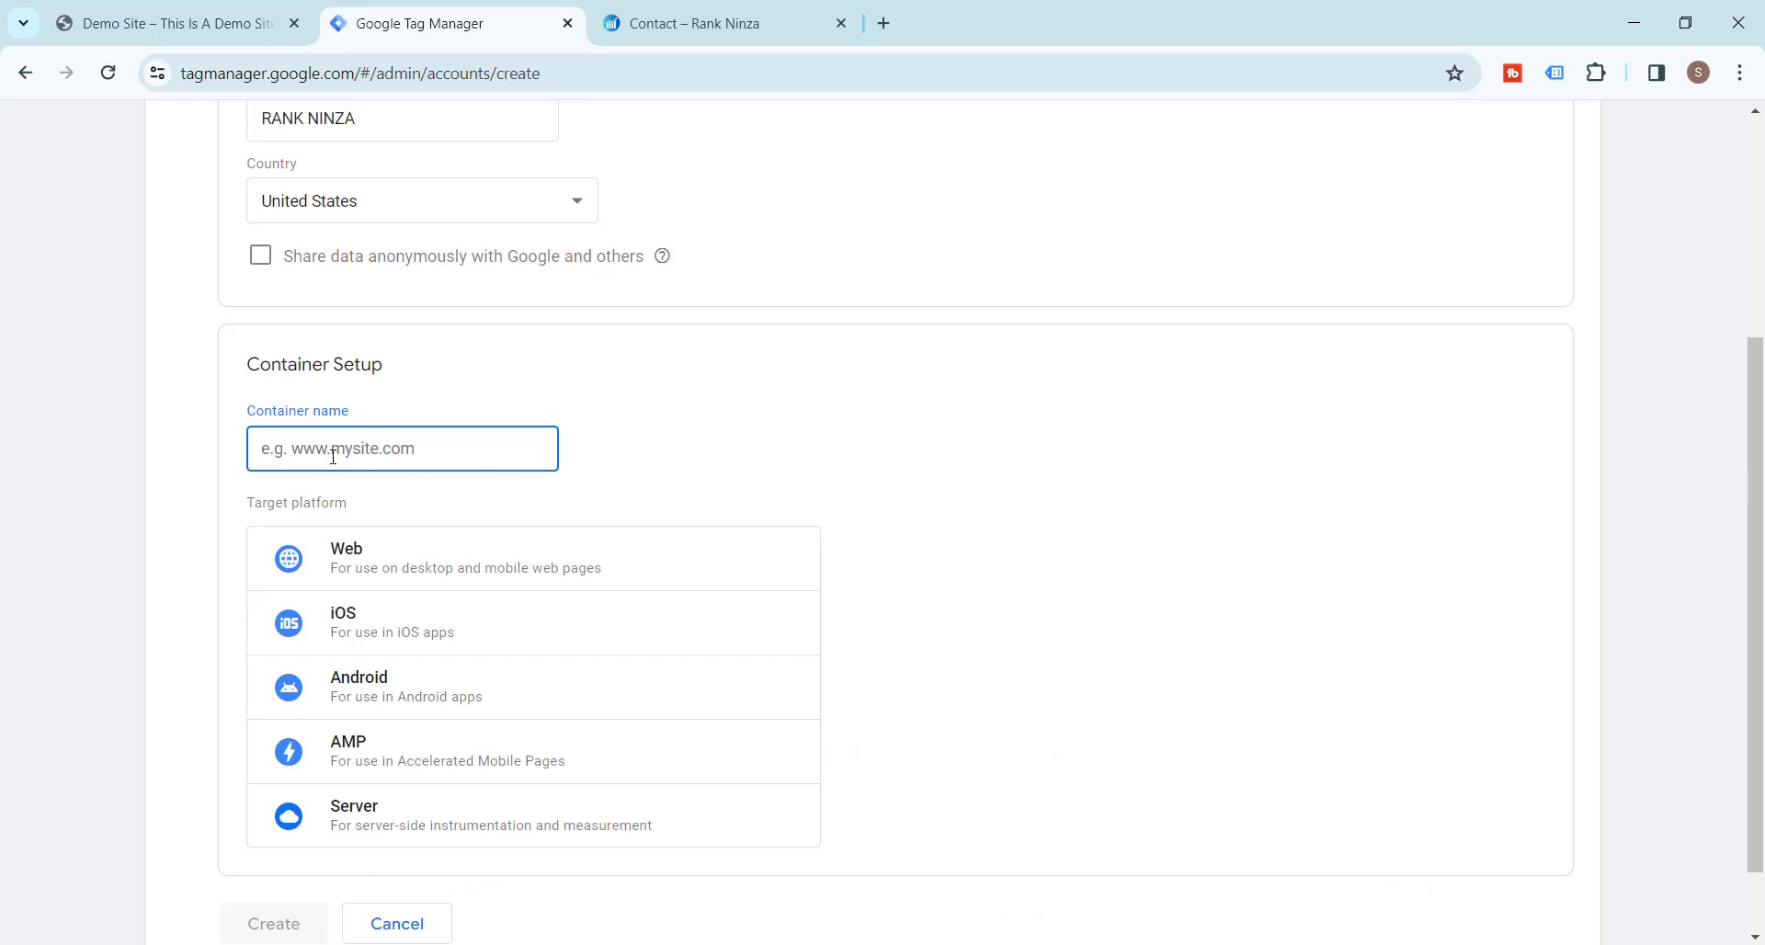
pyautogui.moveTo(152, 7)
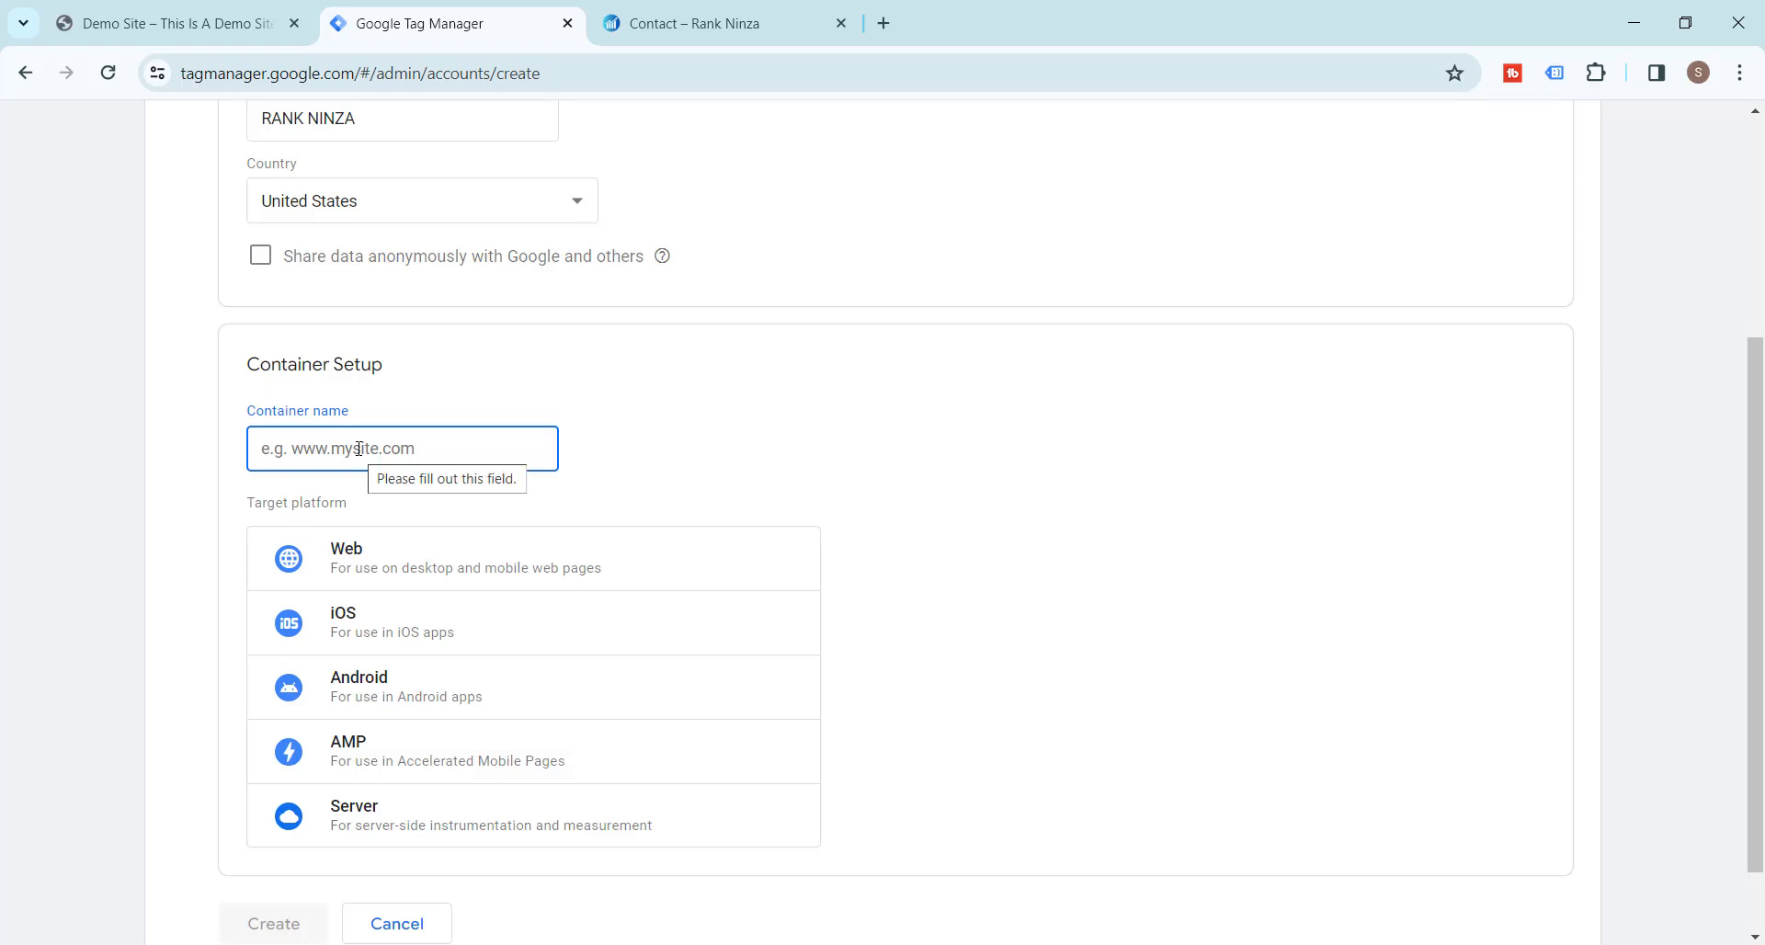
pyautogui.click(165, 23)
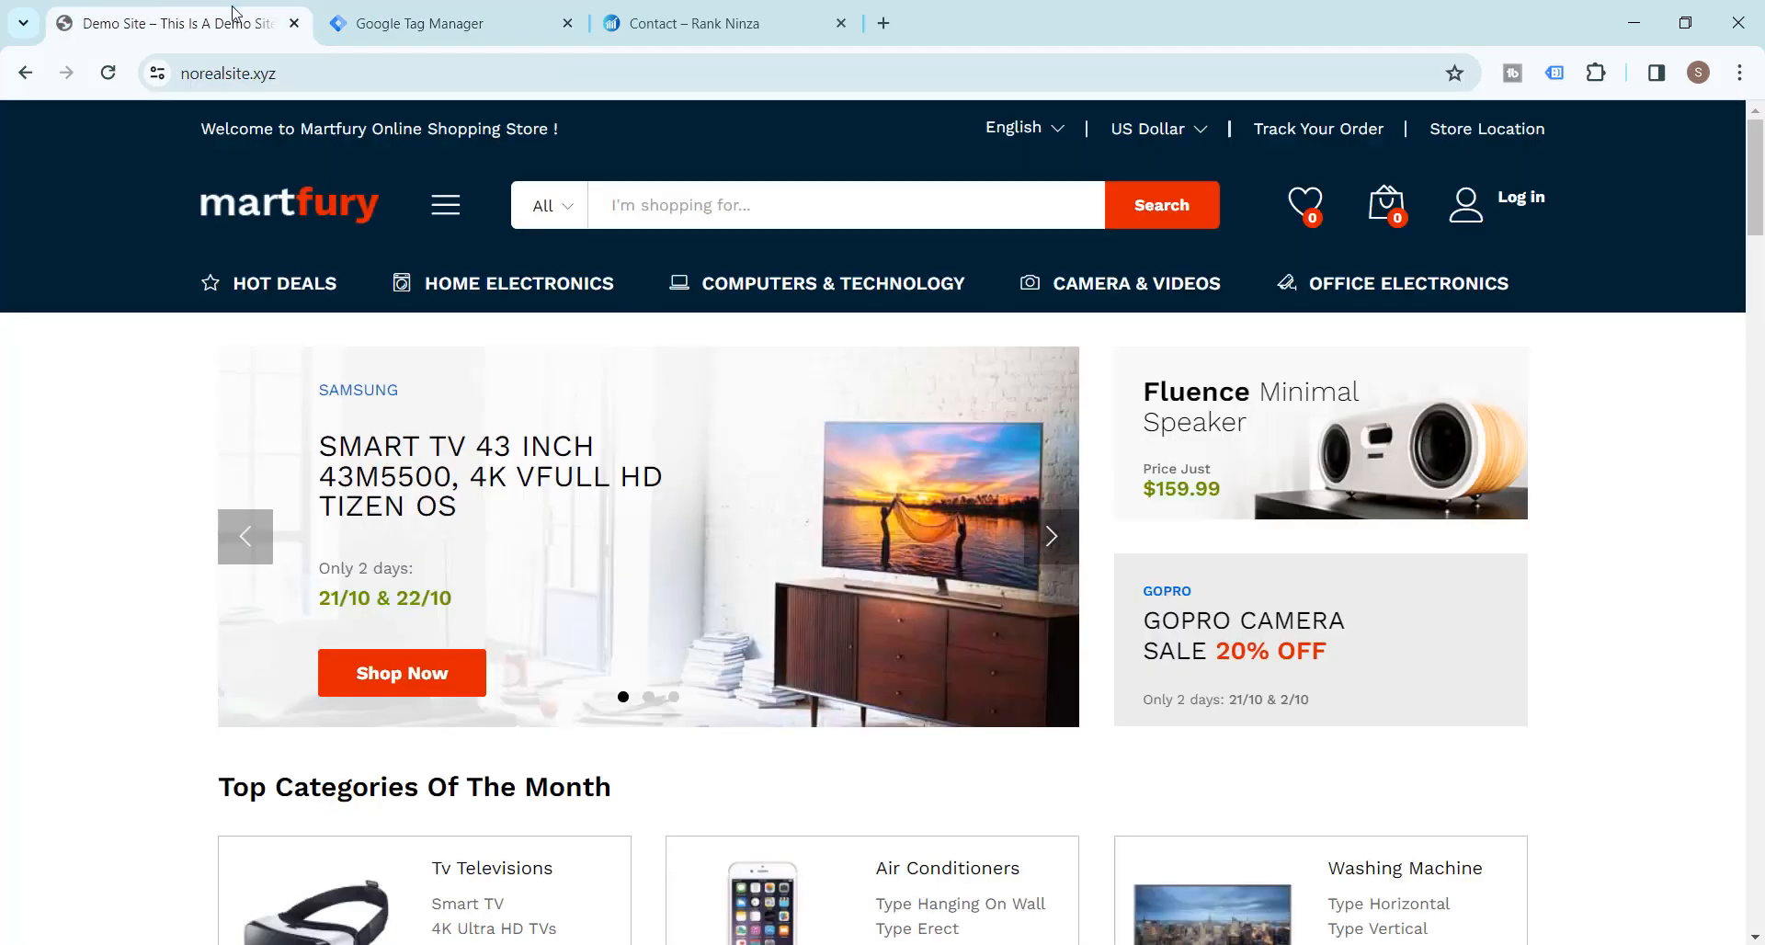
pyautogui.click(306, 71)
pyautogui.hotkey('ctrl', 'c')
pyautogui.click(414, 13)
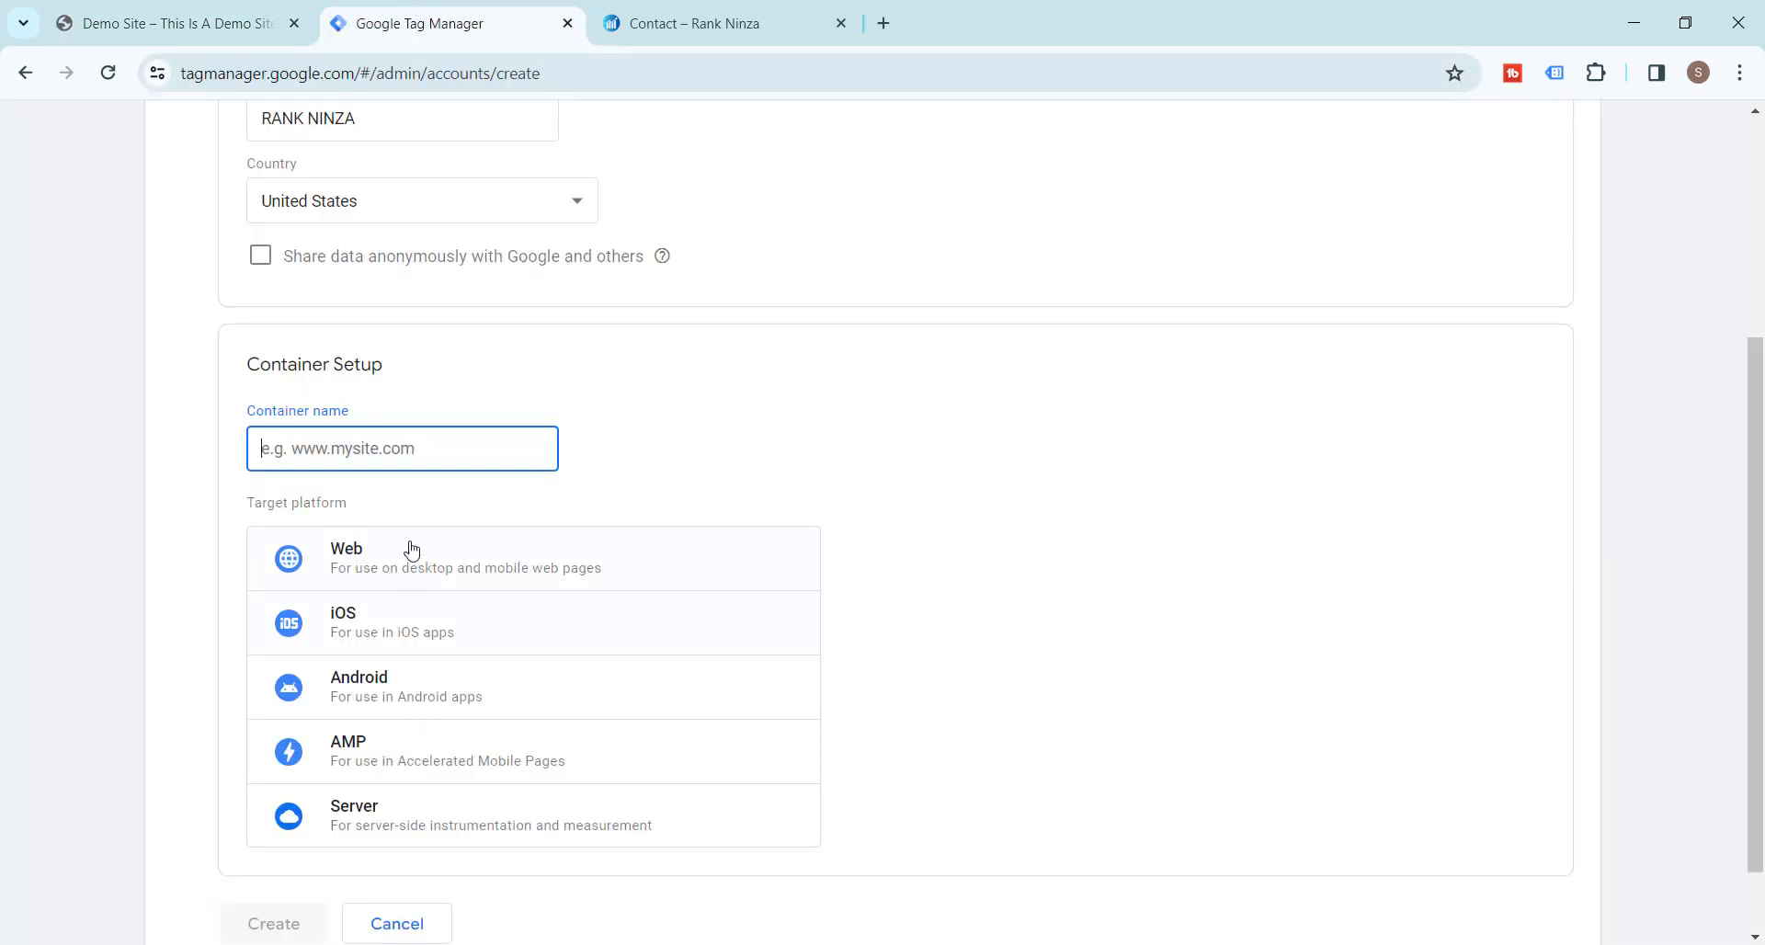
pyautogui.hotkey('ctrl', 'v')
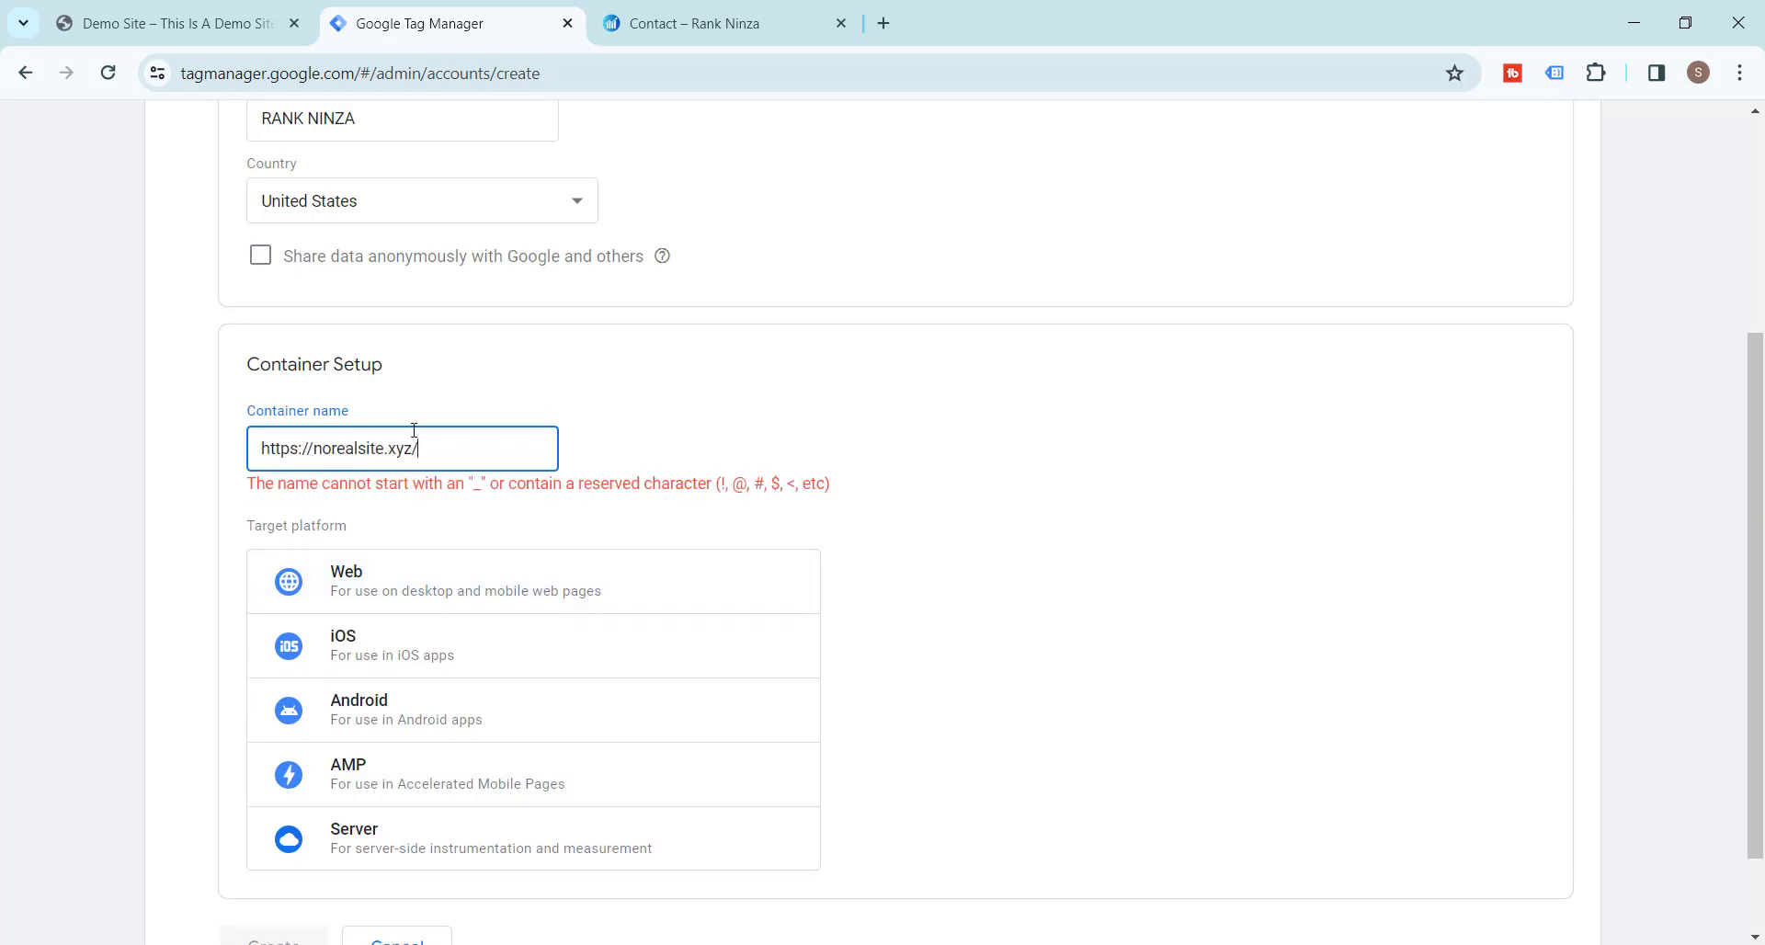
# Edit the pasted address so that the container name reads norealsite-xyz-web-container.
pyautogui.click(314, 448)
pyautogui.press('BackSpace')
pyautogui.press('BackSpace')
pyautogui.press('BackSpace')
pyautogui.press('BackSpace')
pyautogui.press('BackSpace')
pyautogui.press('BackSpace')
pyautogui.press('BackSpace')
pyautogui.press('BackSpace')
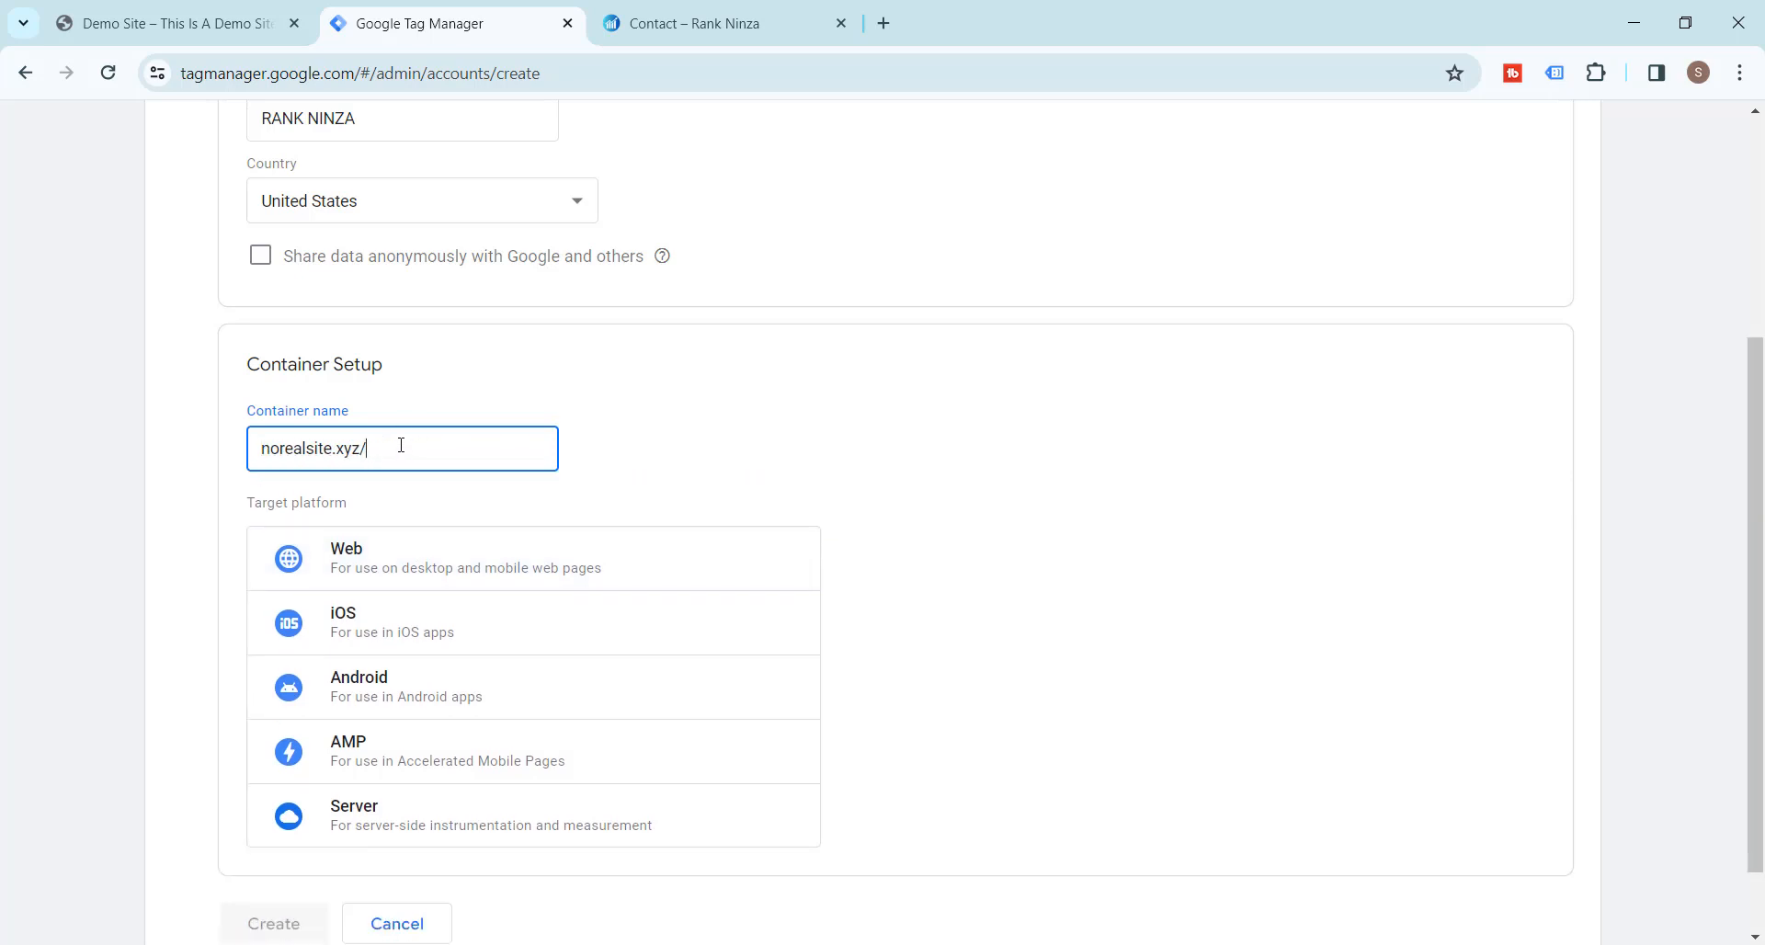
pyautogui.press('BackSpace')
pyautogui.click(339, 450)
pyautogui.press('BackSpace')
pyautogui.write('-')
pyautogui.press('End')
pyautogui.write('-web-container')
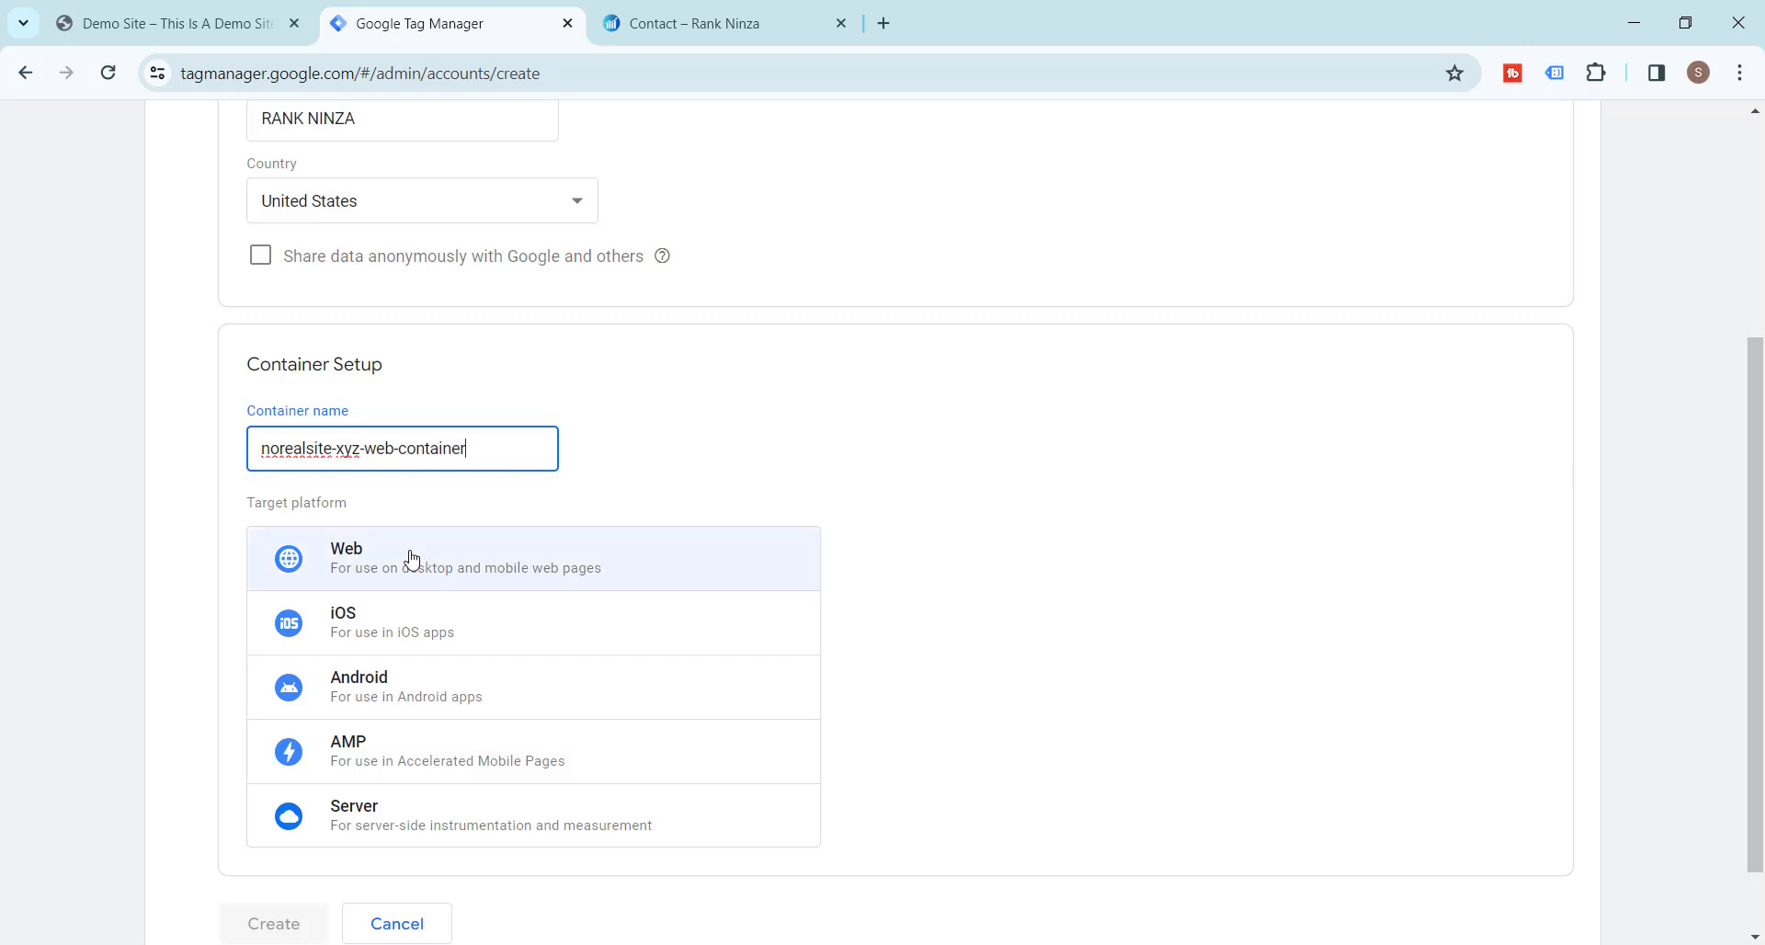
# Choose Web as the container's target platform, create the account and accept the Google Tag Manager Terms of Service.
pyautogui.click(463, 566)
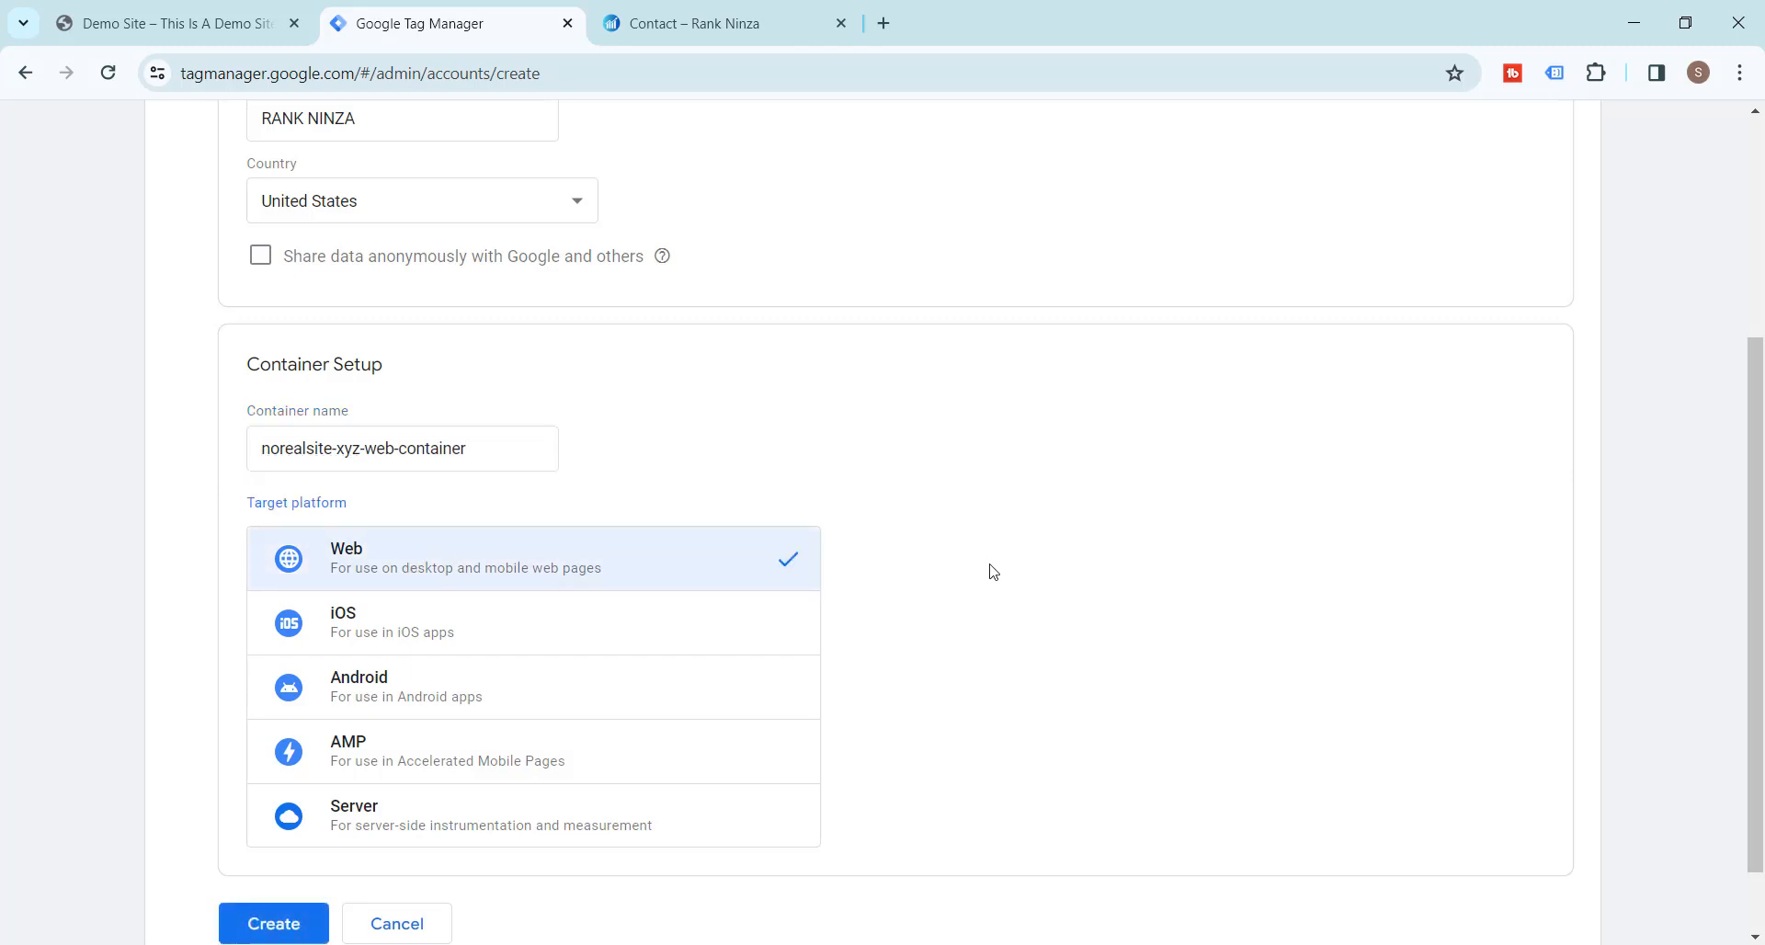
pyautogui.scroll(-1, 1021, 579)
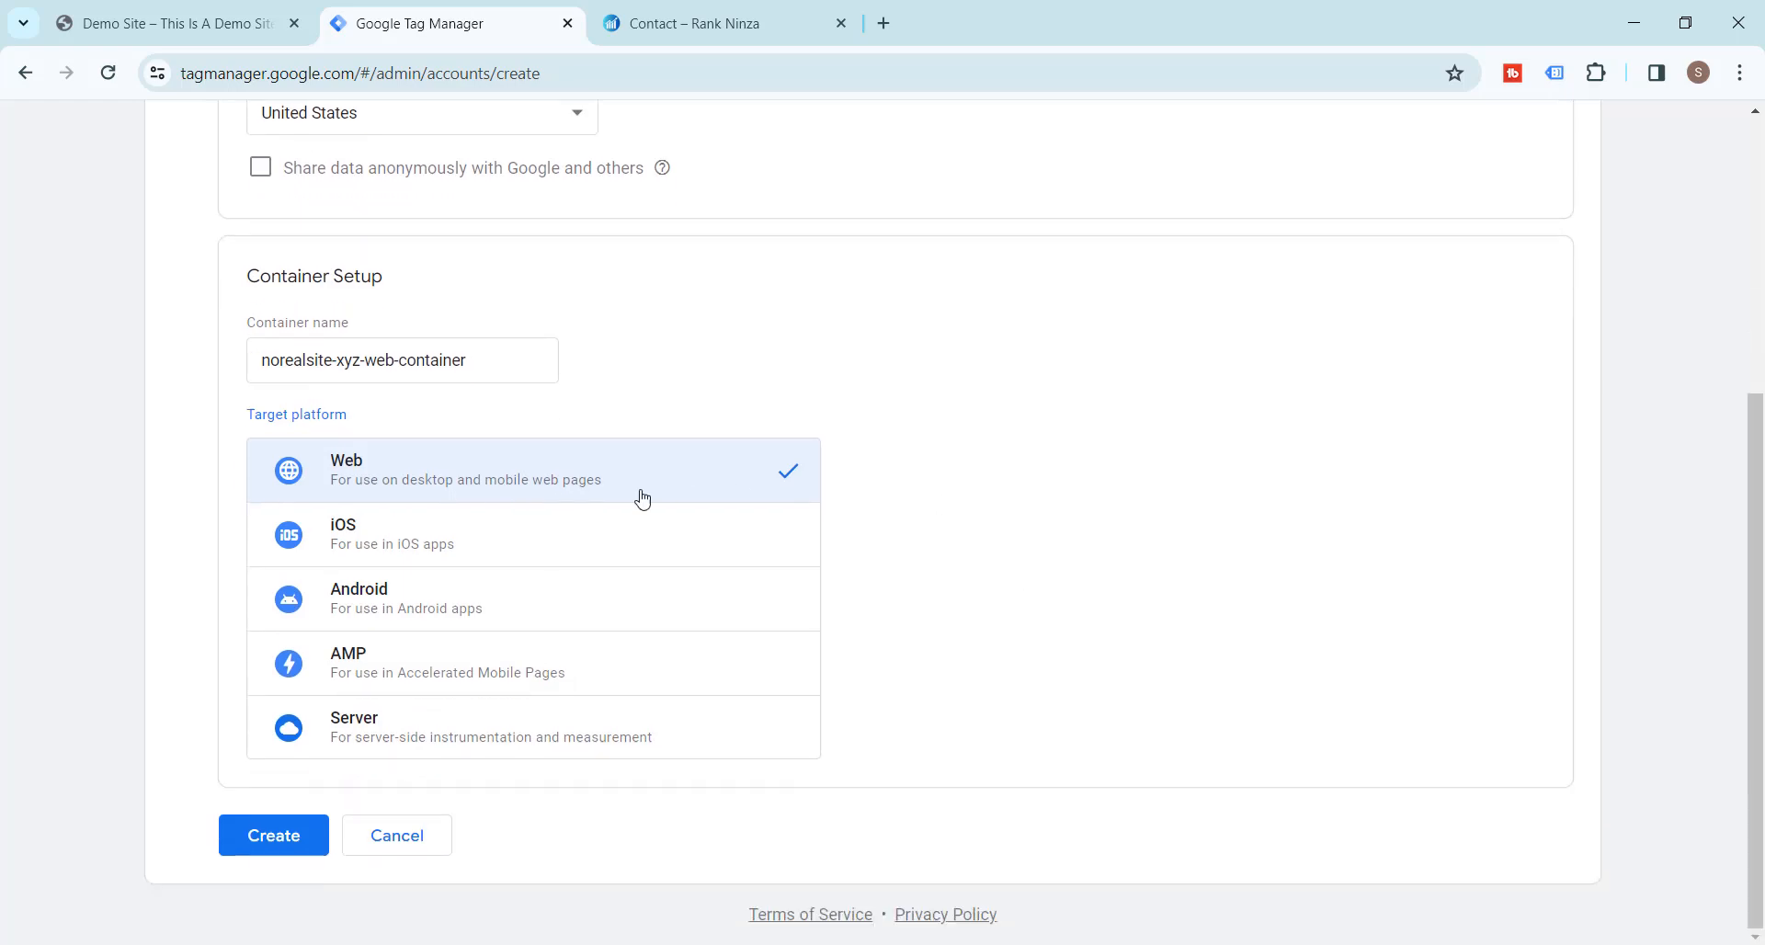
pyautogui.click(276, 836)
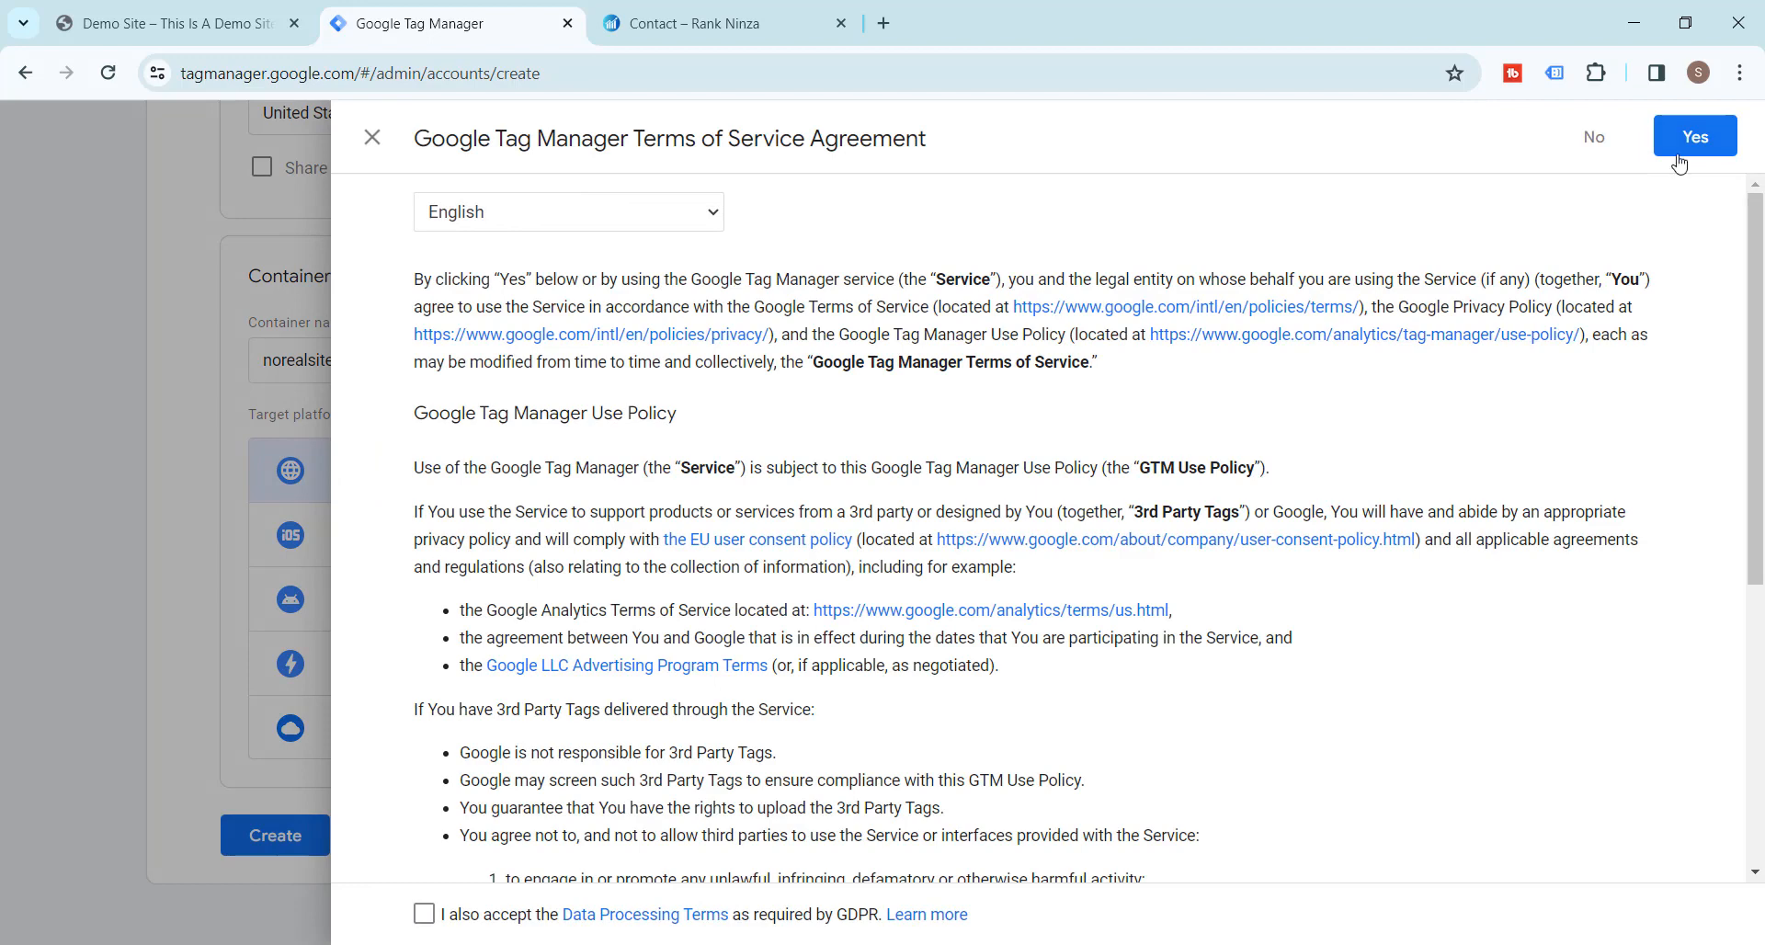
pyautogui.click(1679, 158)
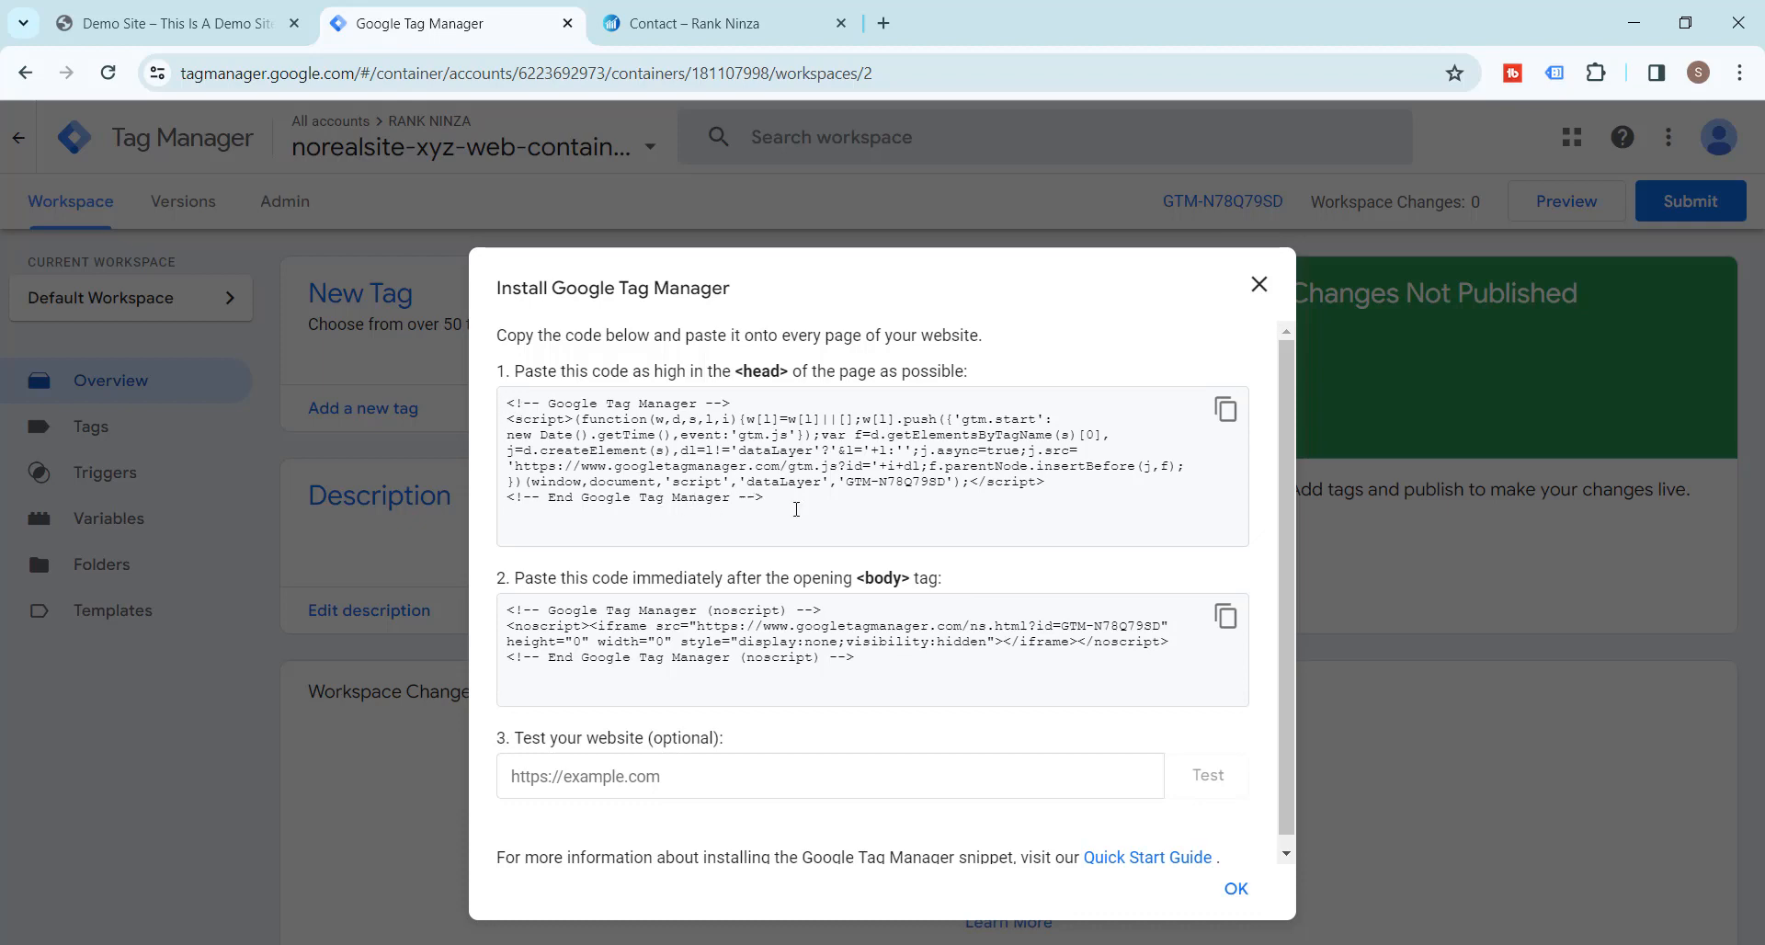
# Examine the container ID in the head snippet and reopen the Install Google Tag Manager instructions from the workspace.
pyautogui.moveTo(846, 484); pyautogui.dragTo(943, 489)
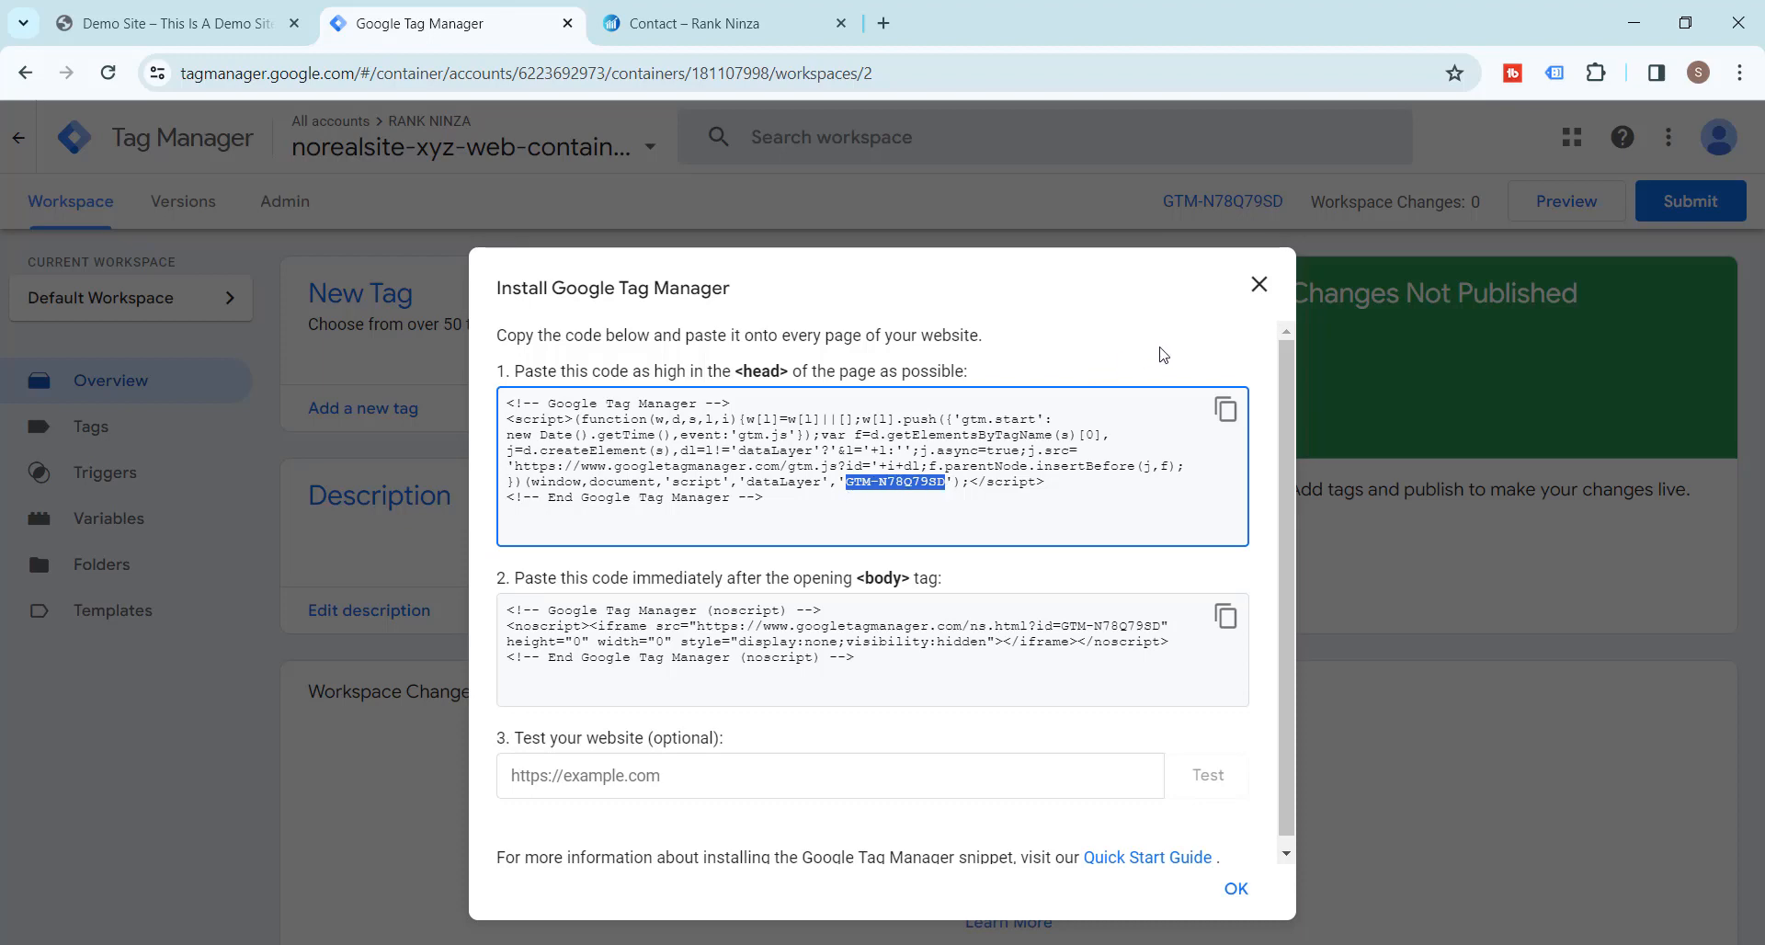
pyautogui.click(1259, 284)
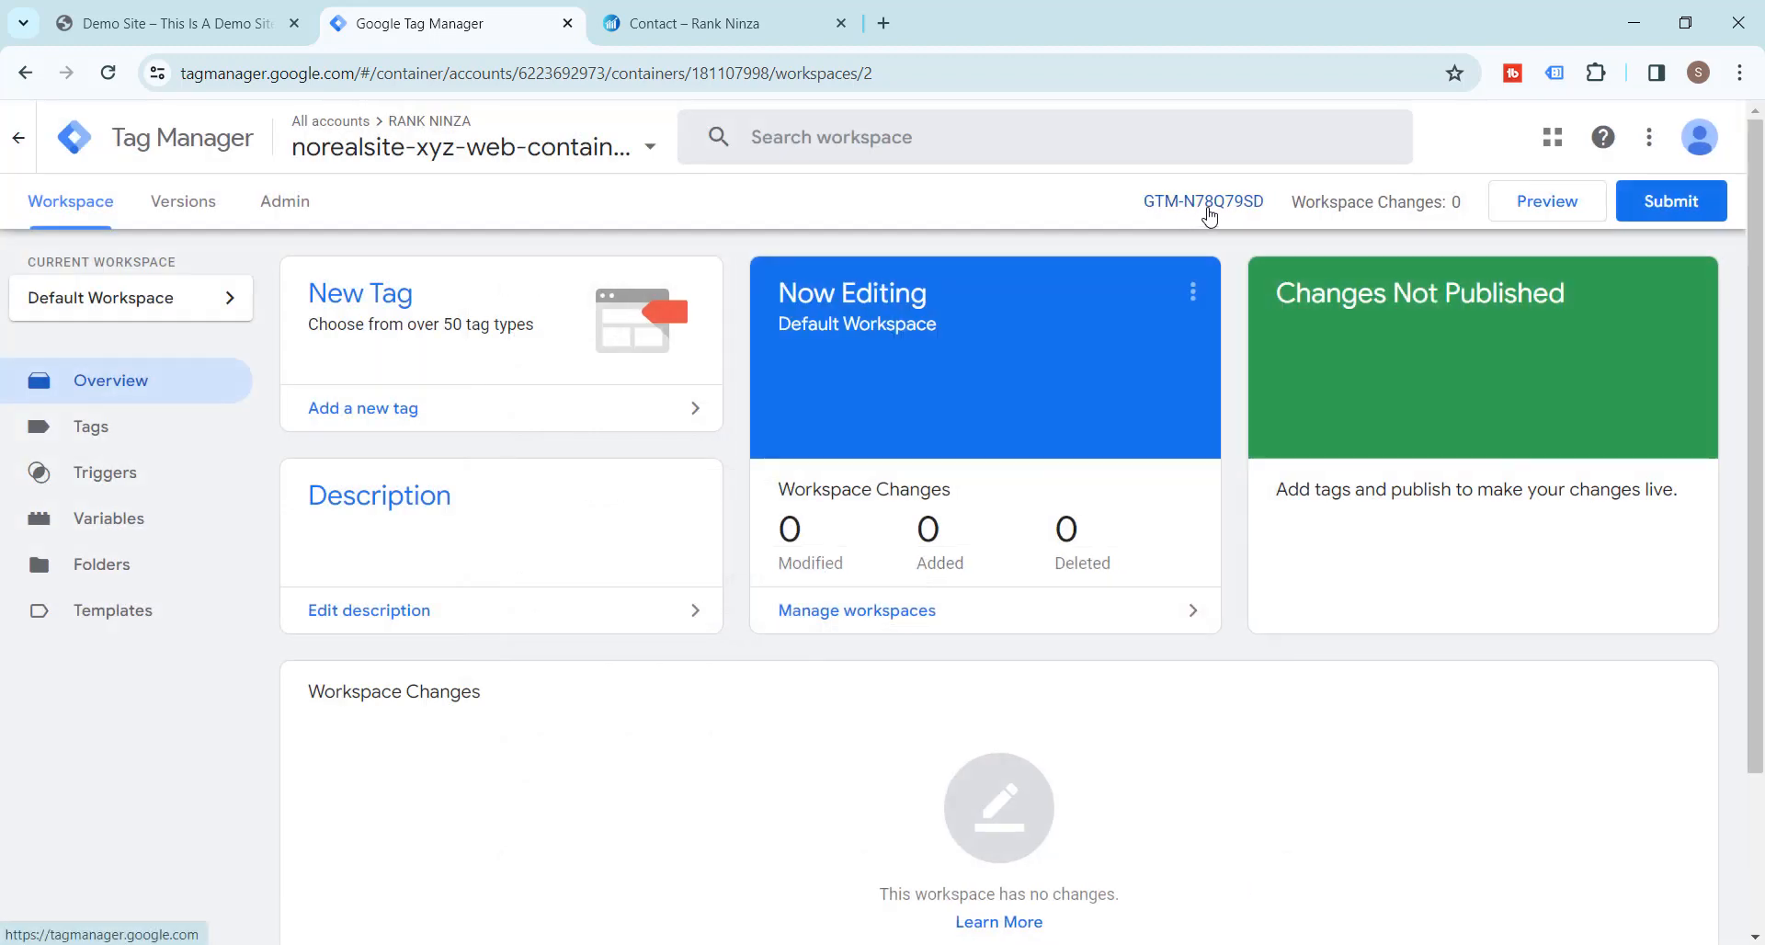
pyautogui.click(1206, 204)
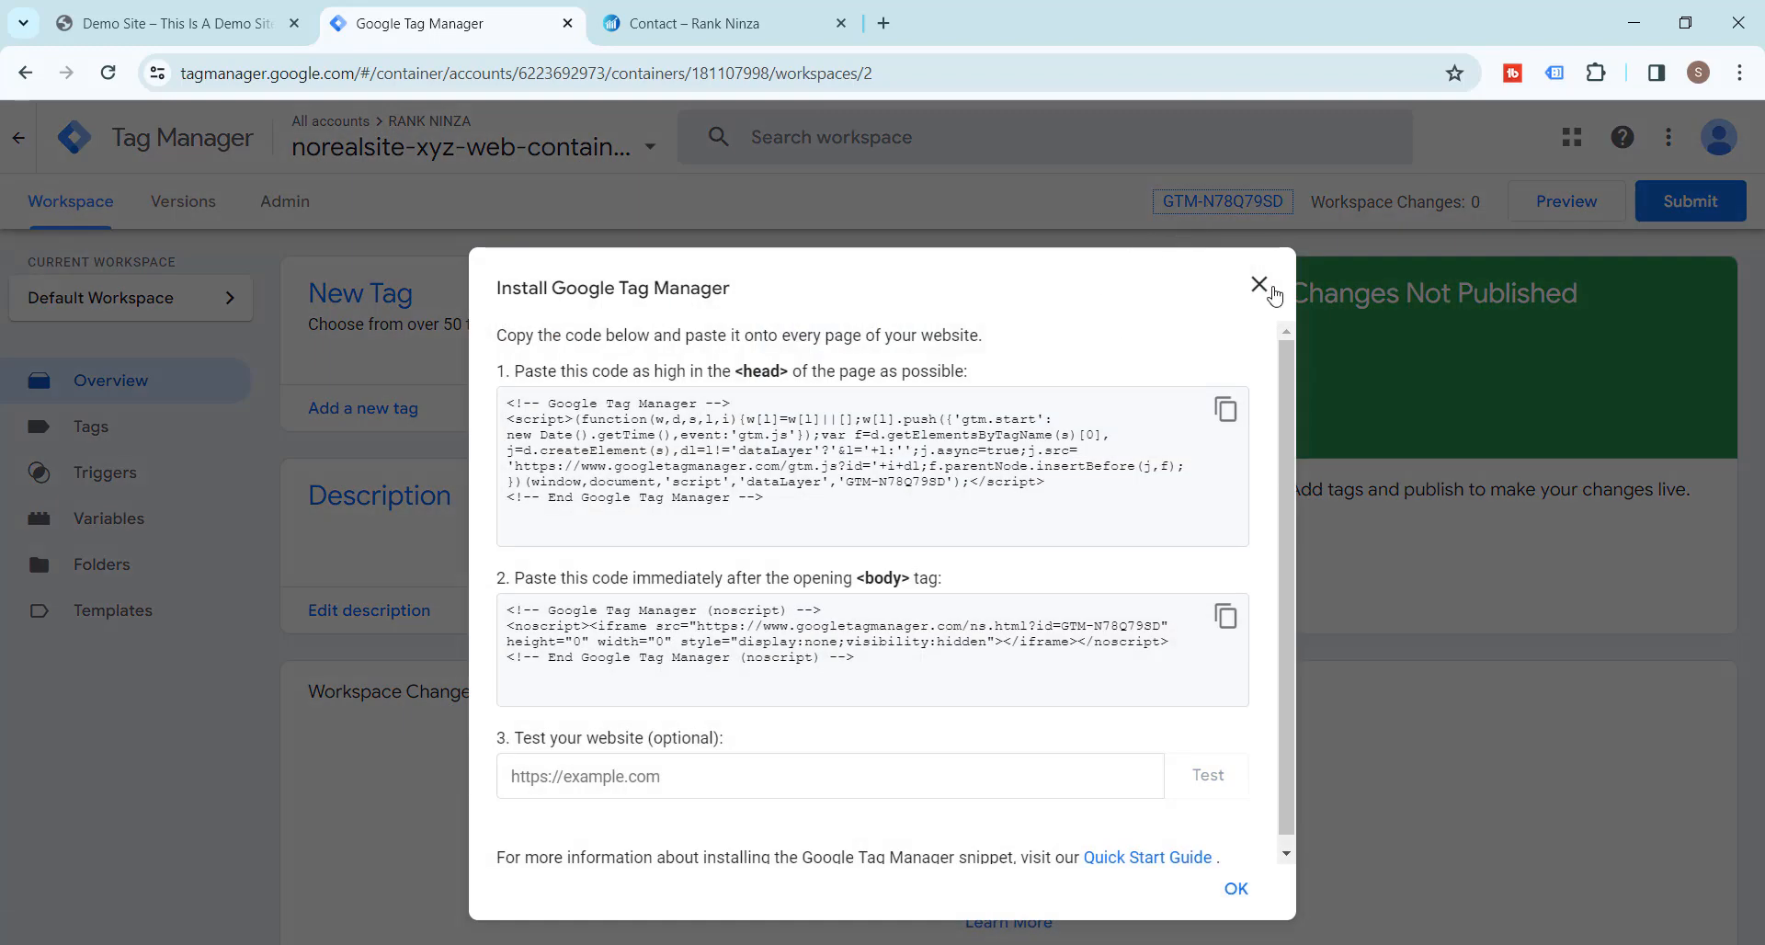
pyautogui.click(1259, 285)
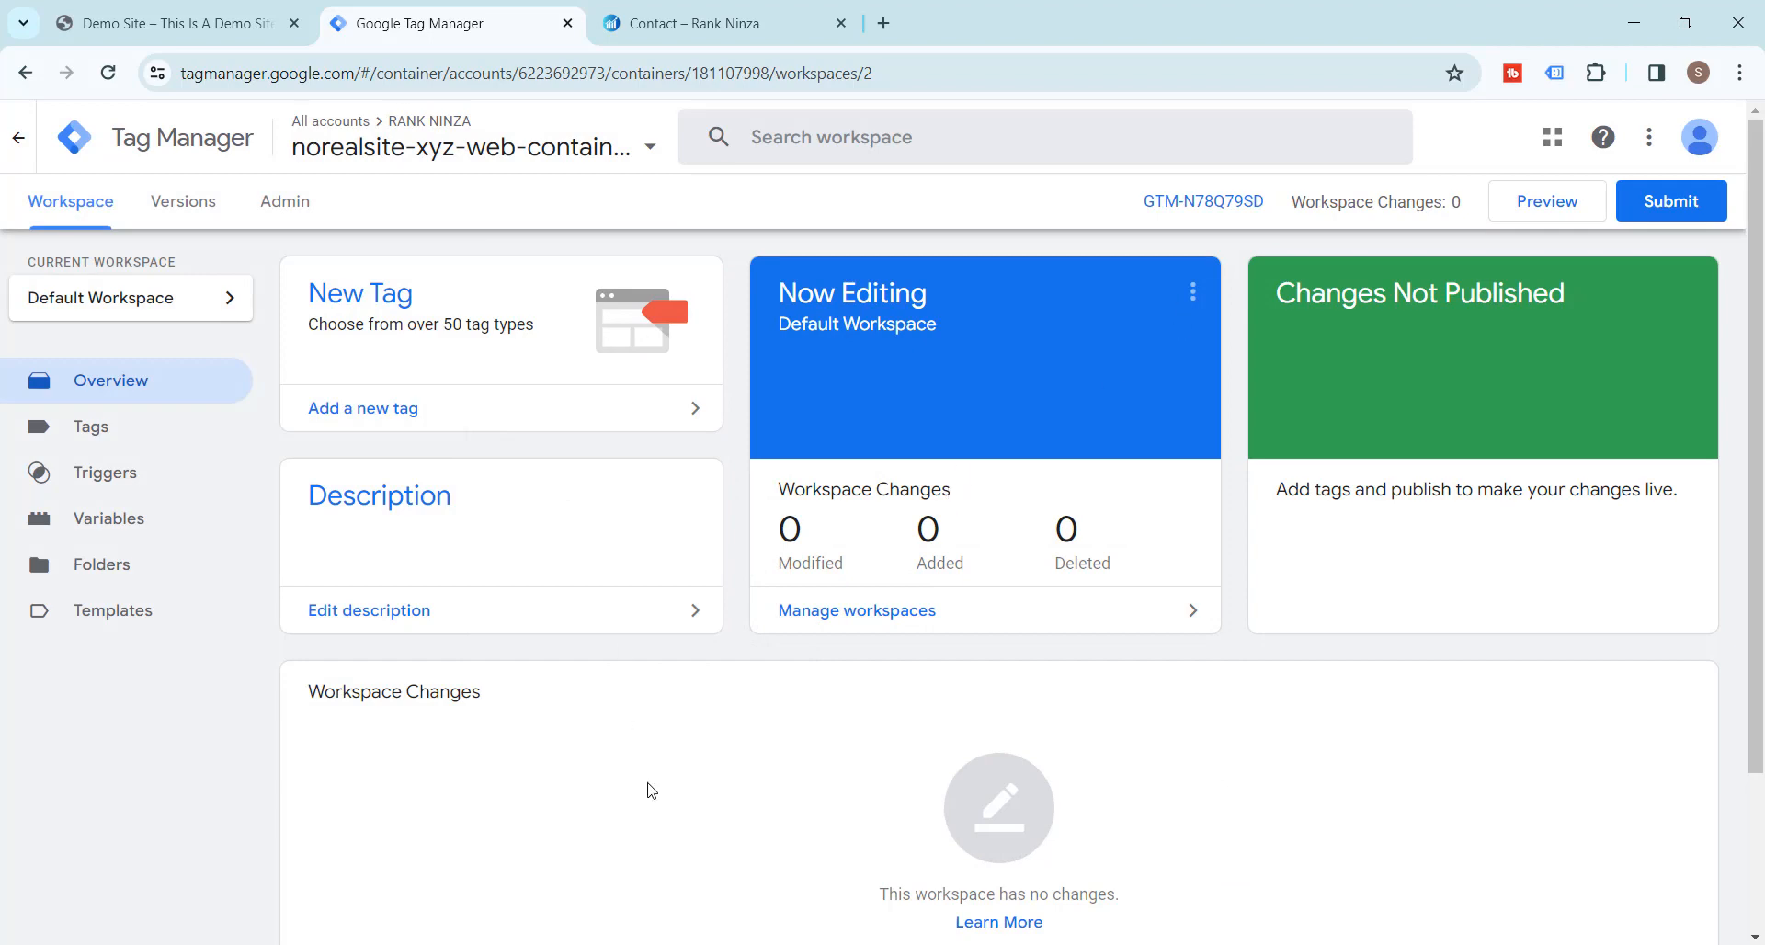
# Copy the container ID from the head snippet in the Install Google Tag Manager instructions.
pyautogui.click(1192, 204)
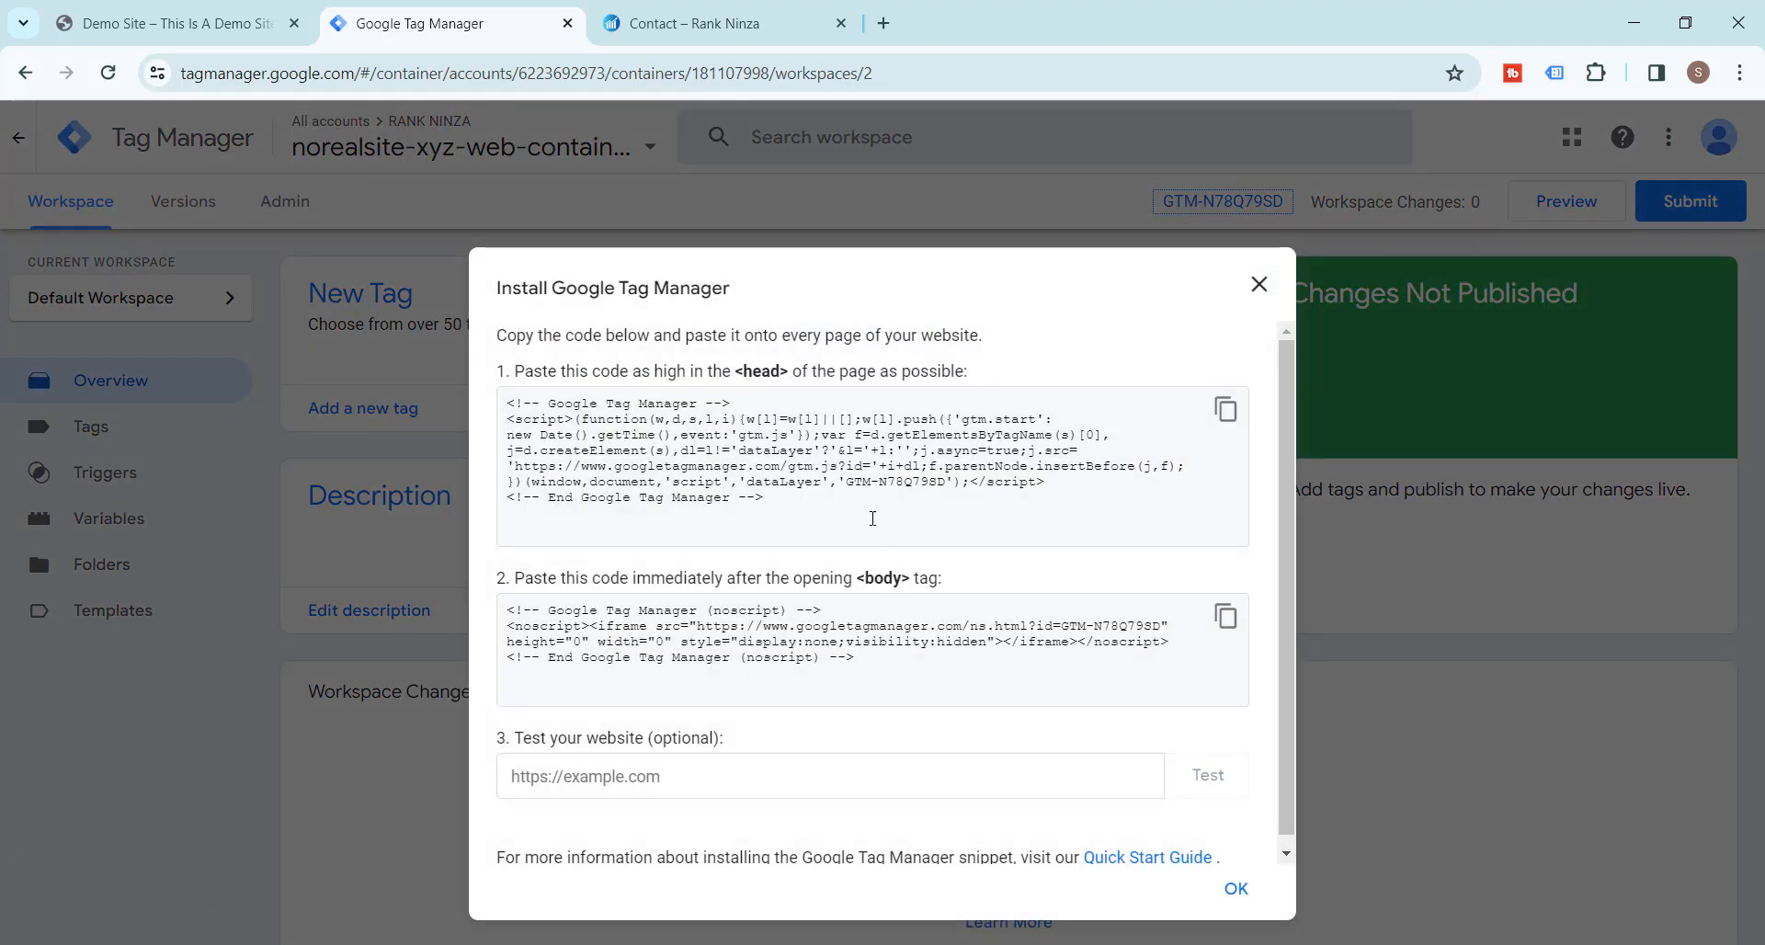
pyautogui.moveTo(847, 486); pyautogui.dragTo(948, 485)
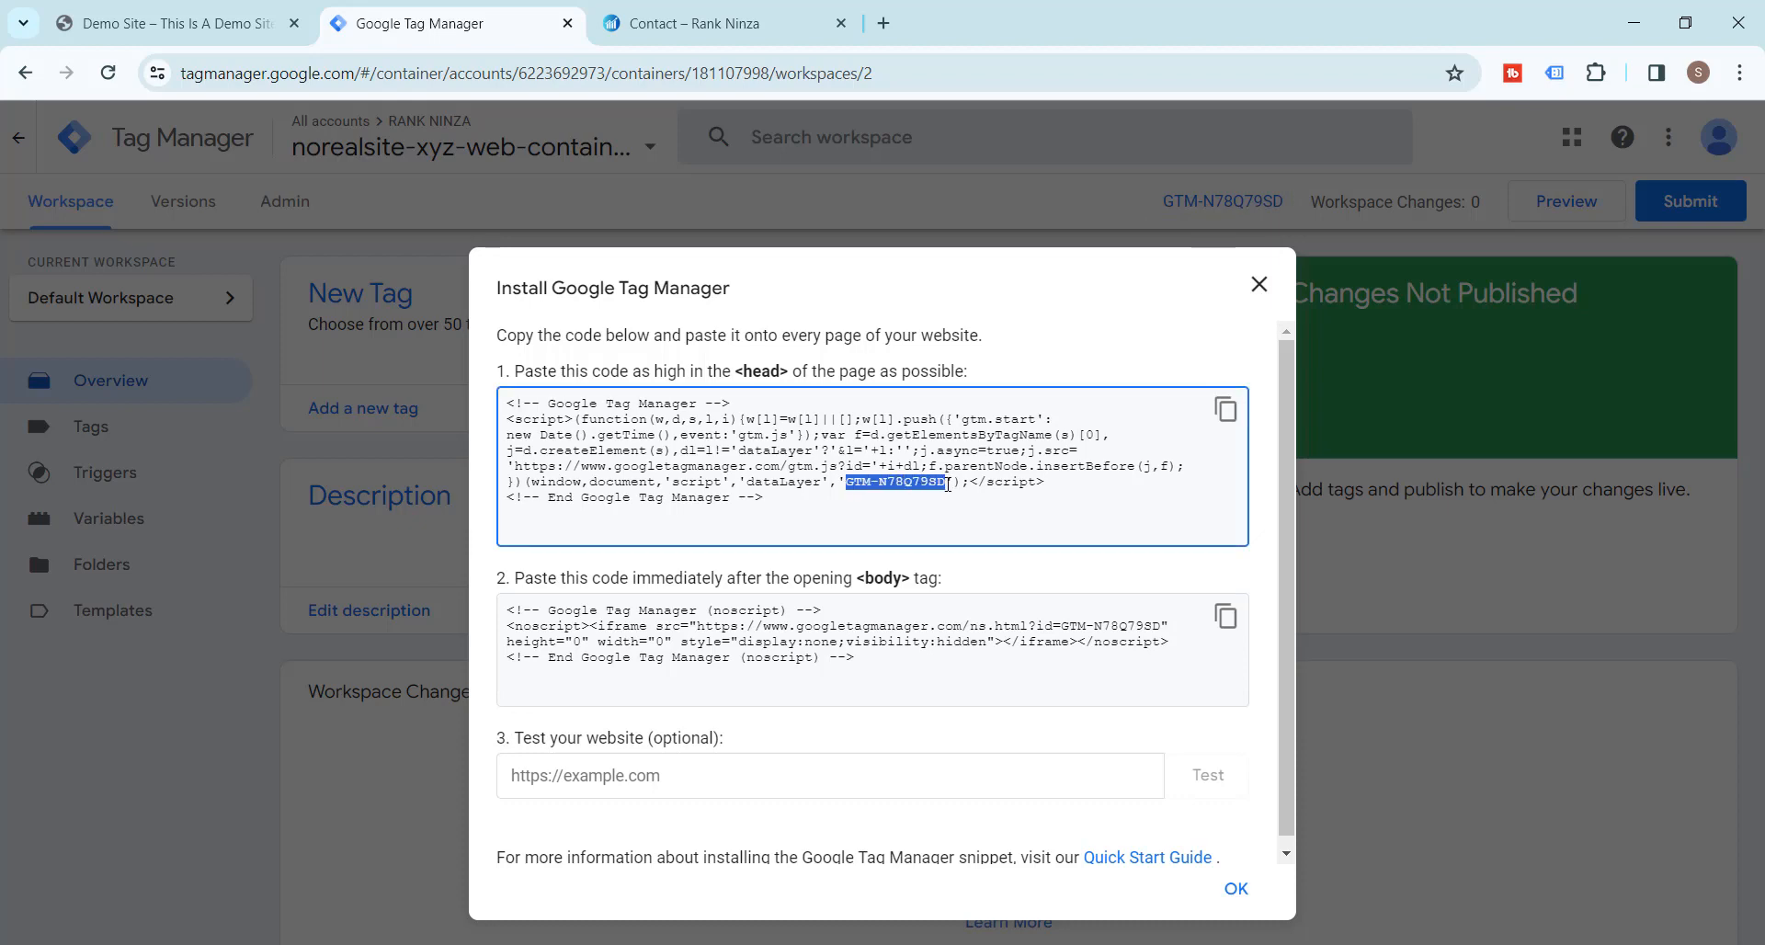
pyautogui.rightClick(924, 479)
pyautogui.click(926, 513)
pyautogui.click(257, 23)
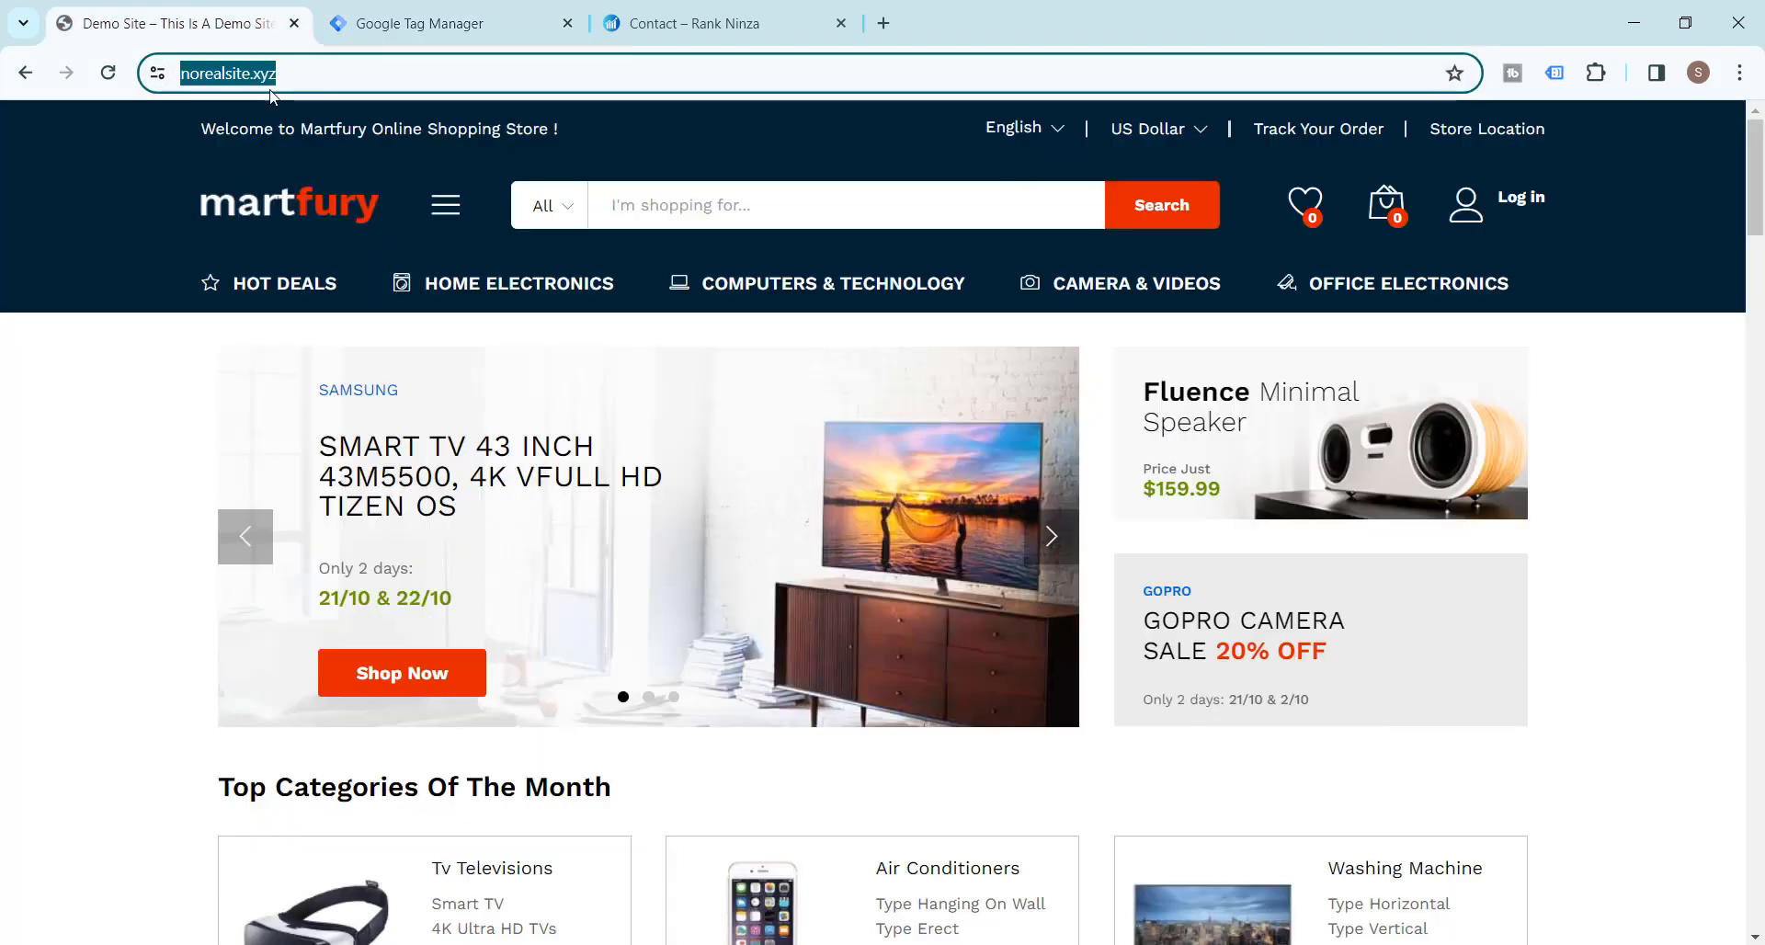
pyautogui.click(361, 77)
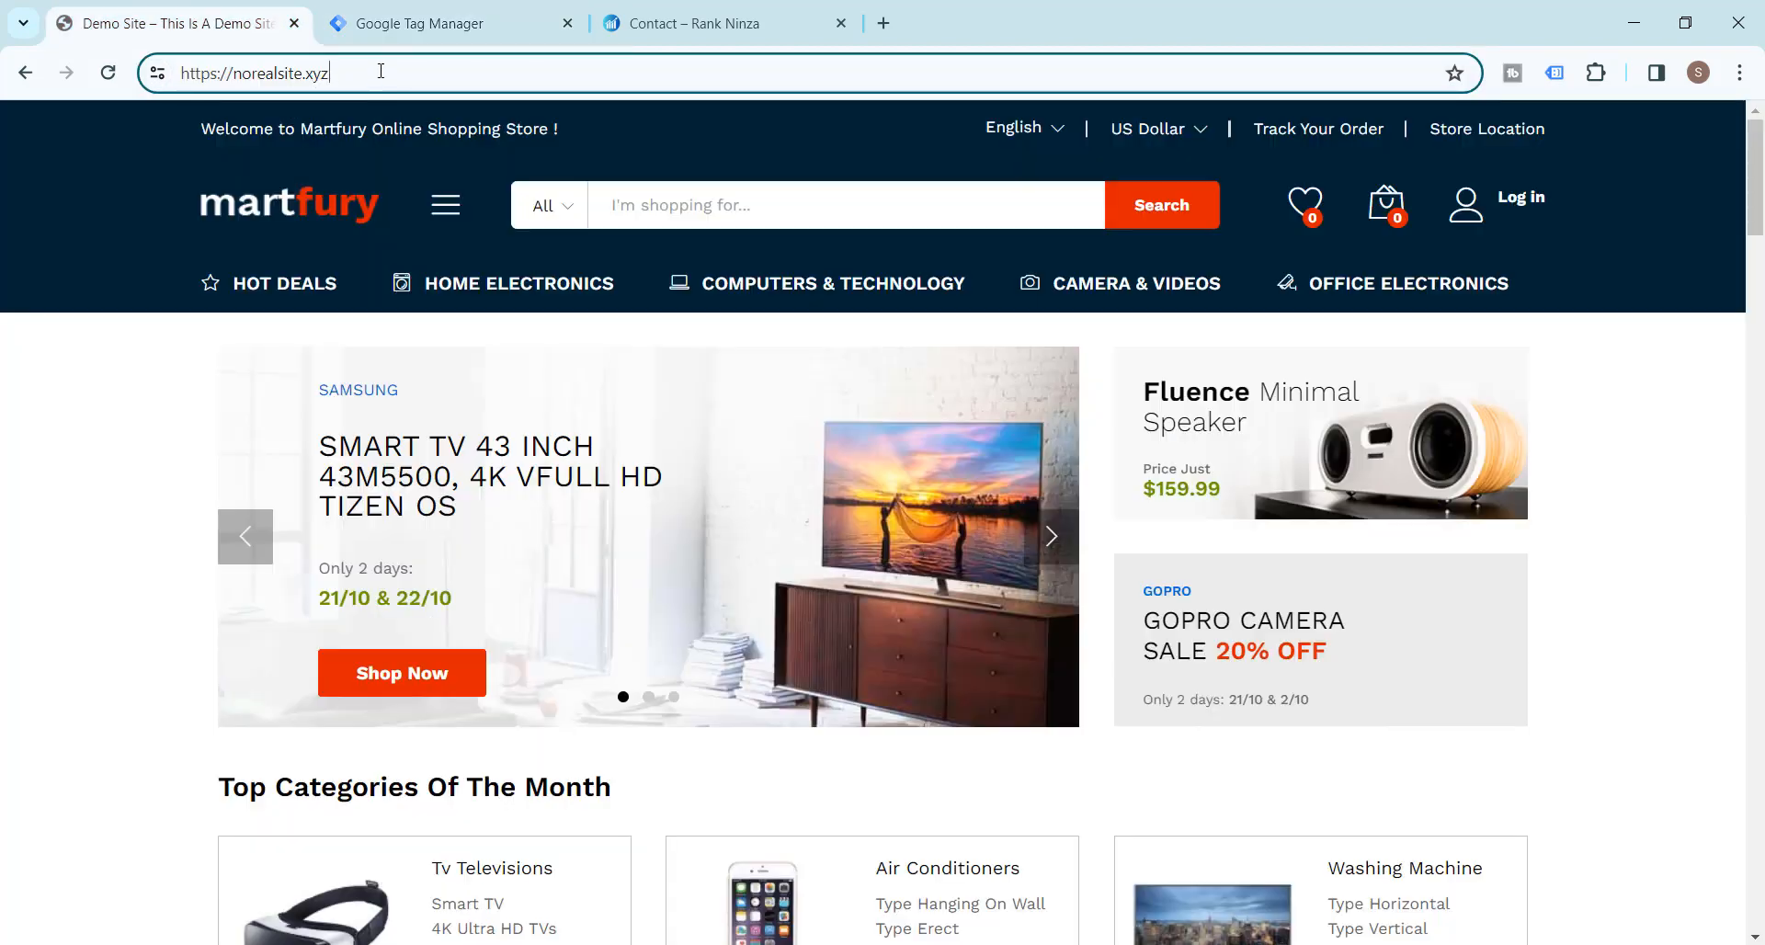
pyautogui.write('/wp')
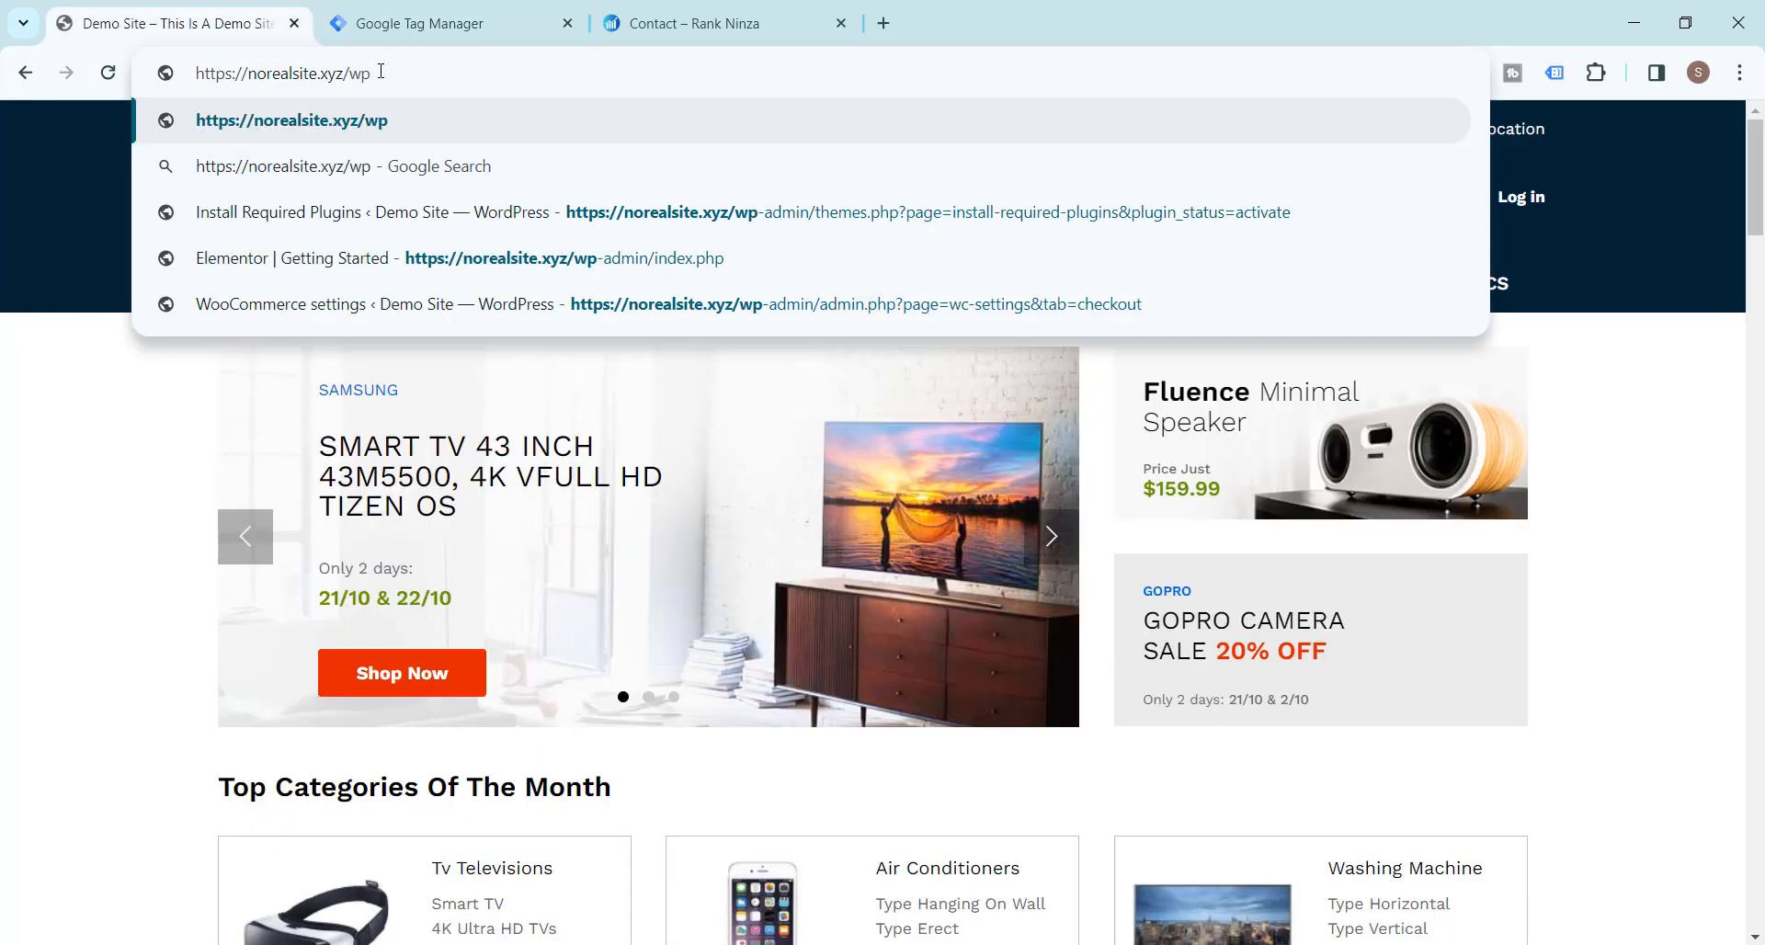
pyautogui.write('-admin')
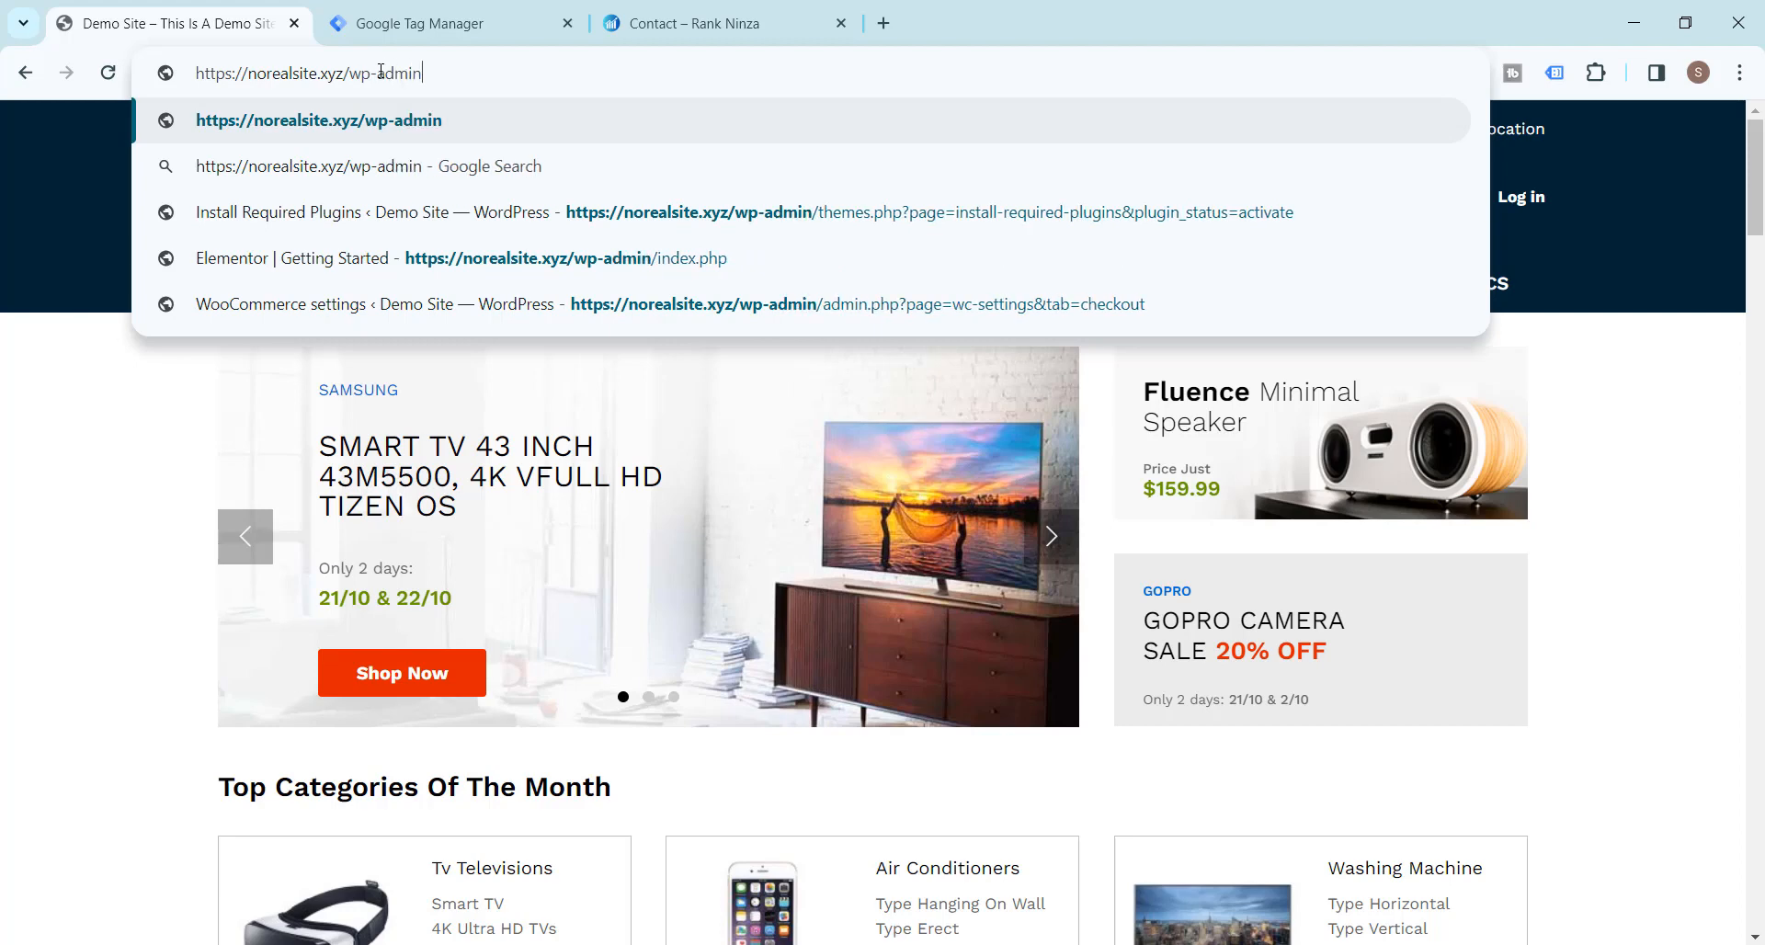
pyautogui.press('Return')
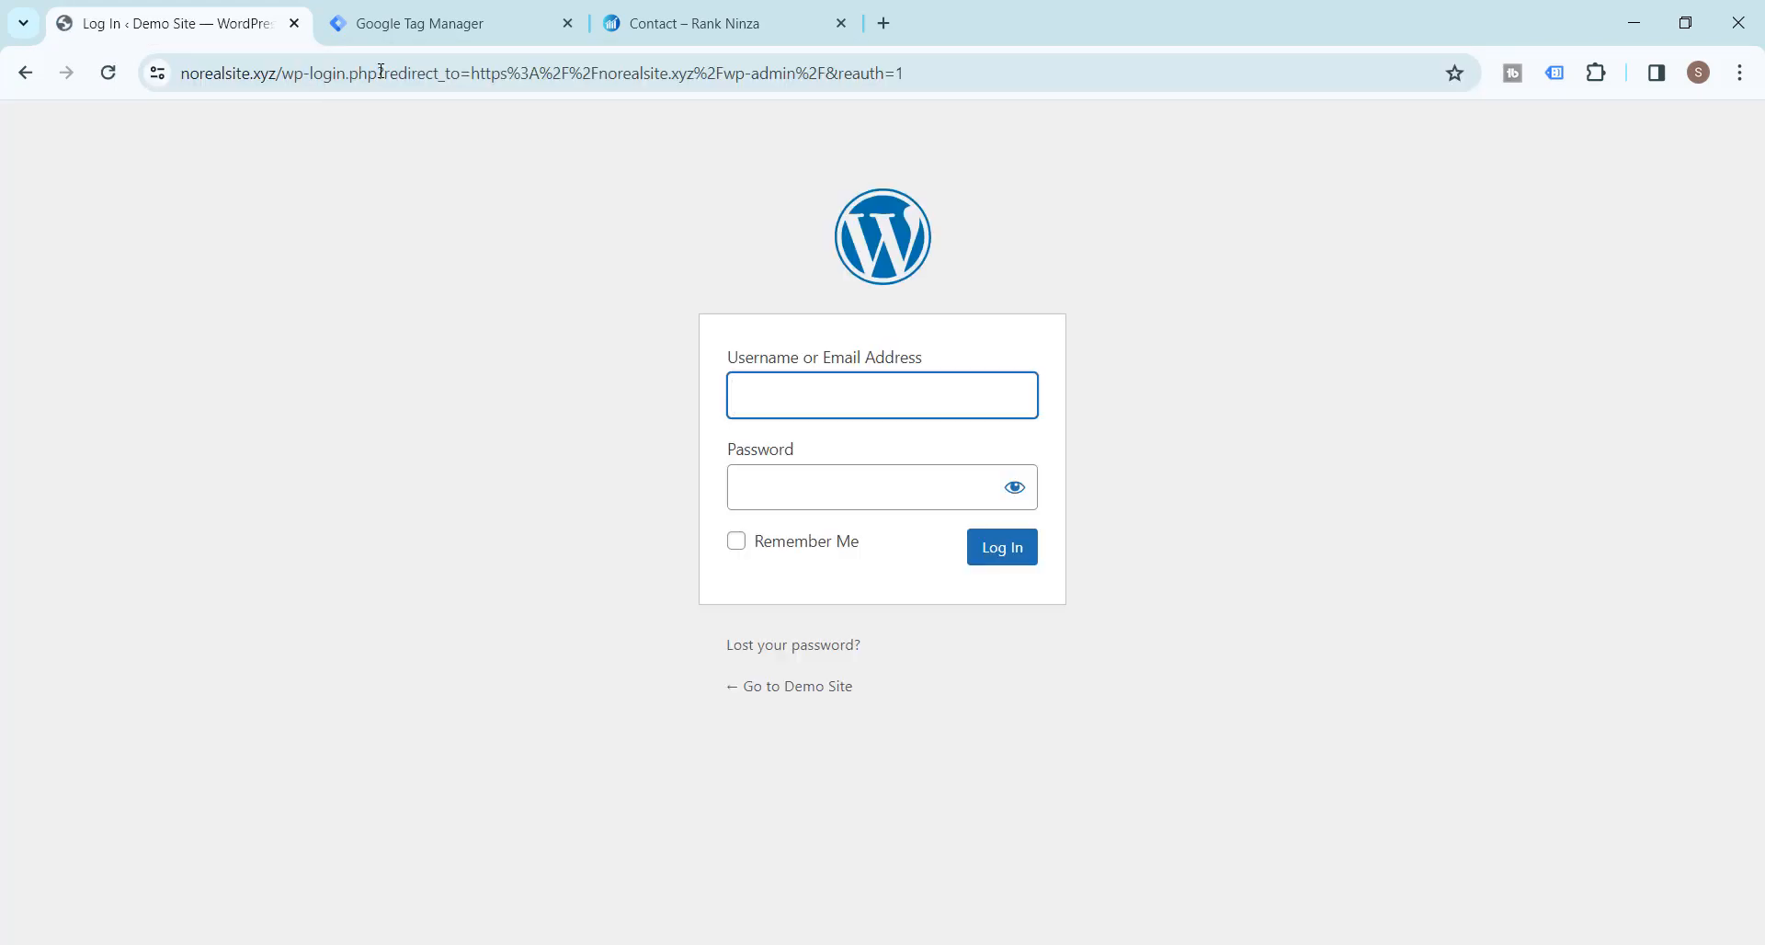
# Log in to WordPress with the admin username and account password, and save the login in the browser.
pyautogui.write('ra')
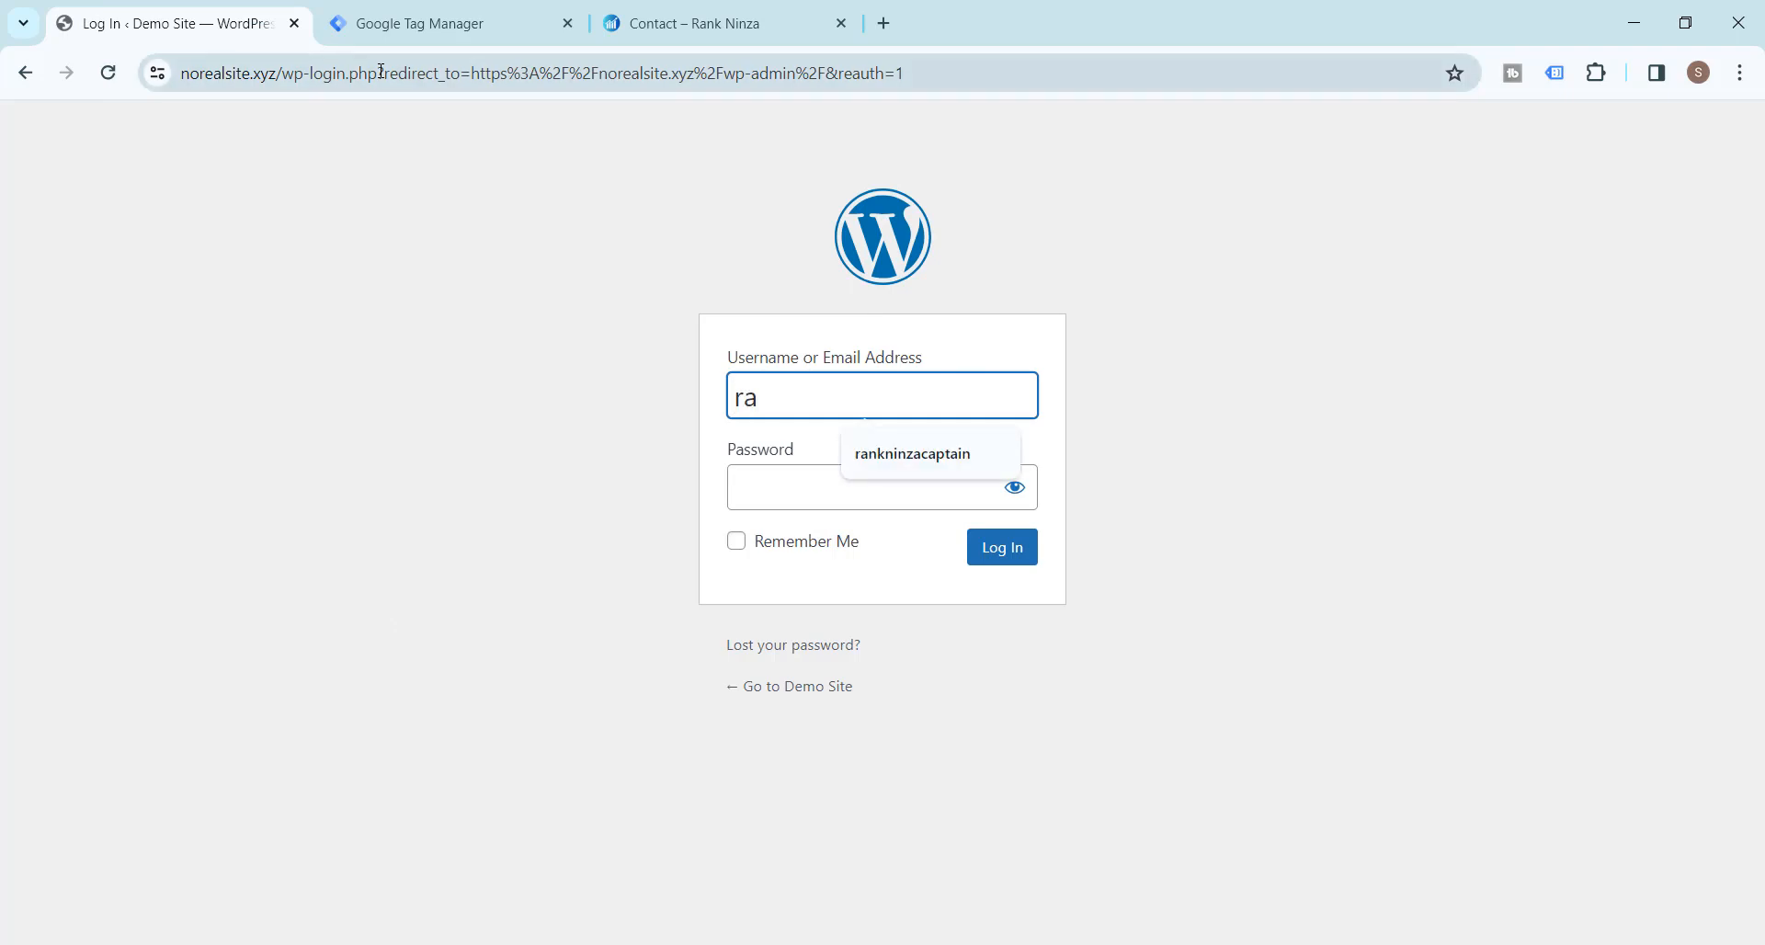
pyautogui.write('nkninza')
pyautogui.click(784, 484)
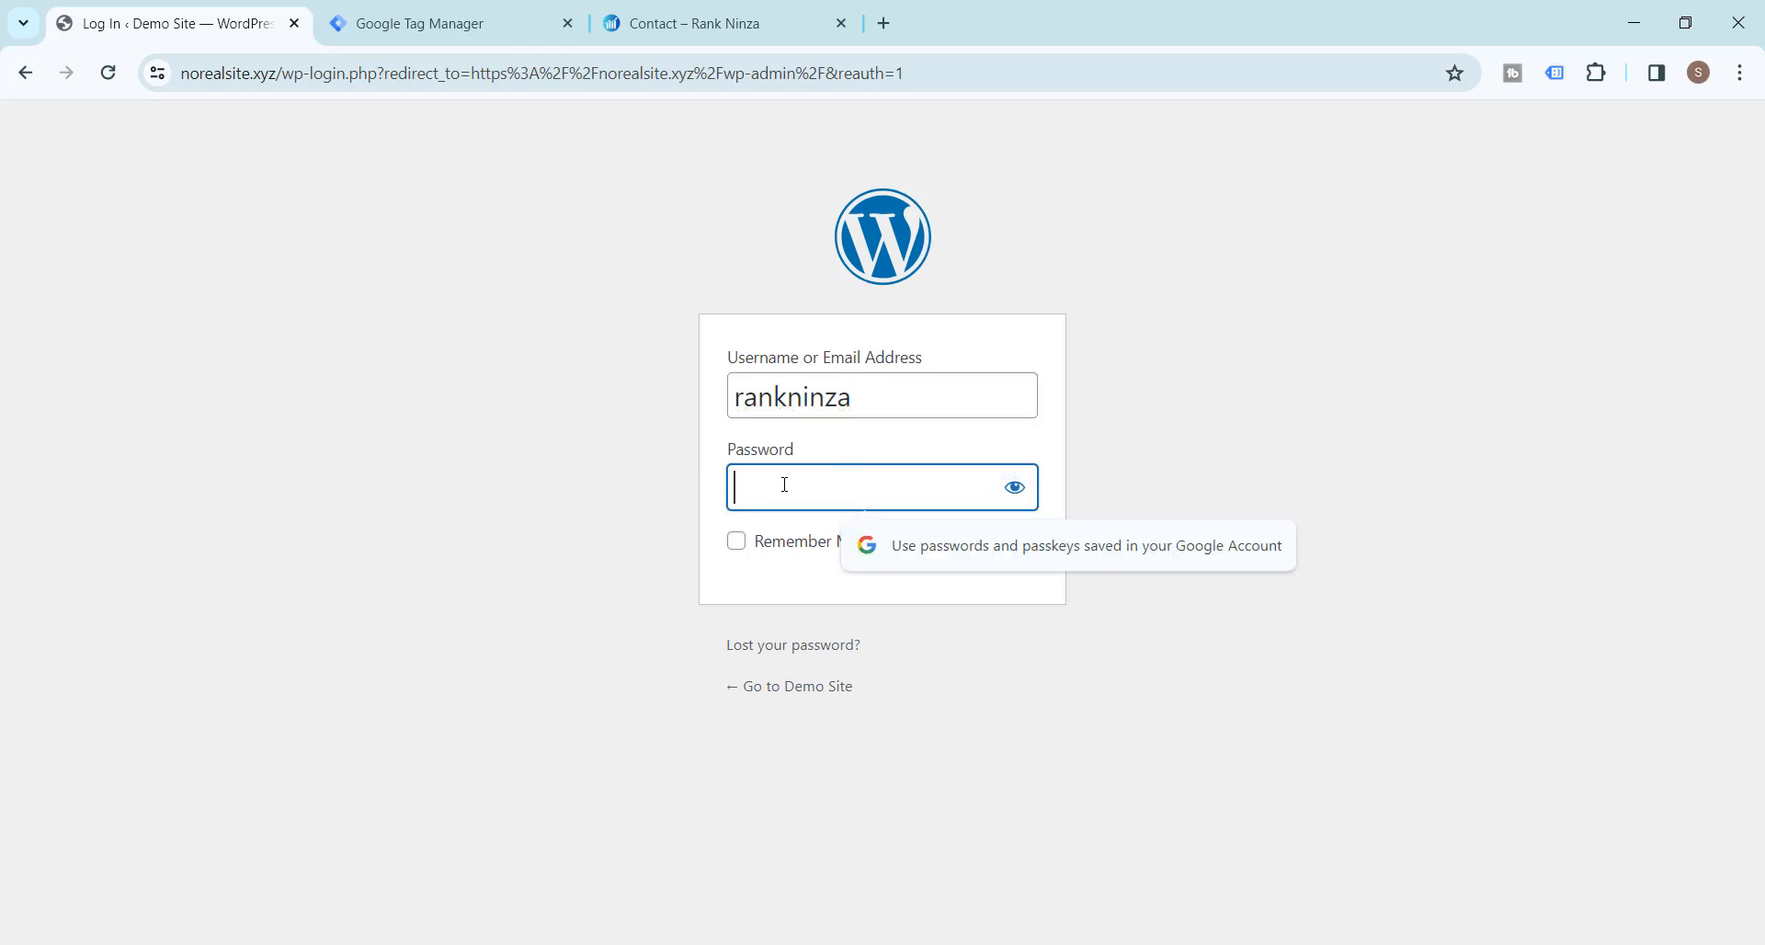
pyautogui.write('•••••')
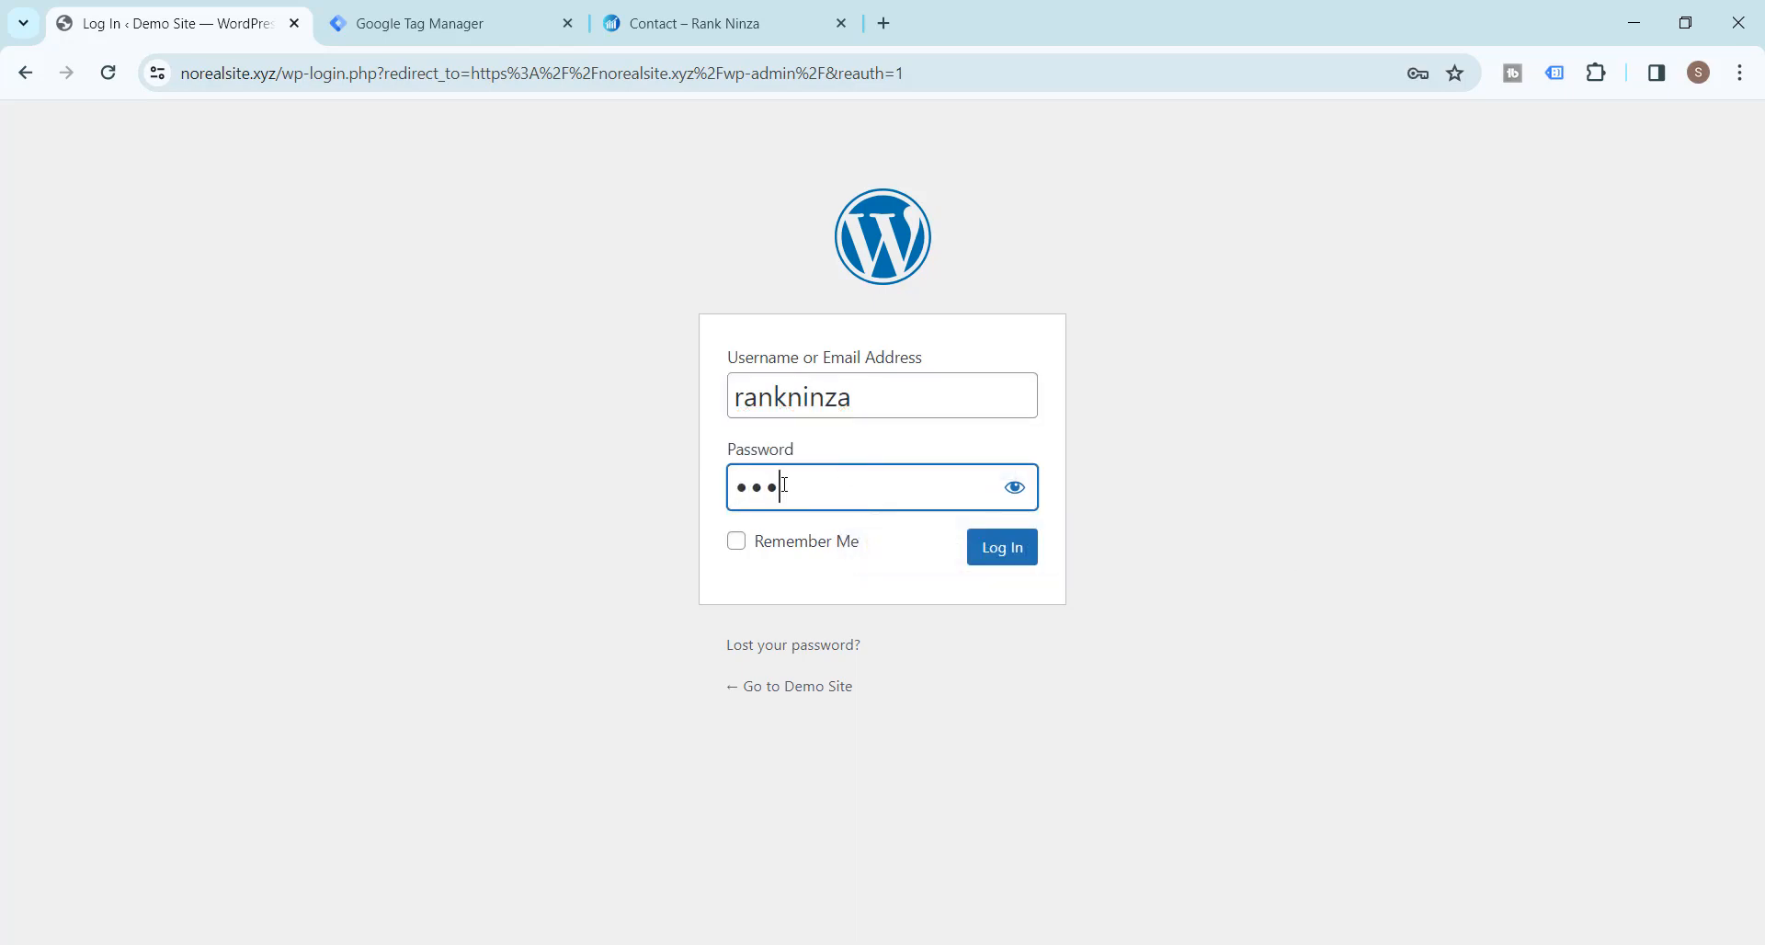
pyautogui.write('•••••')
pyautogui.click(1001, 554)
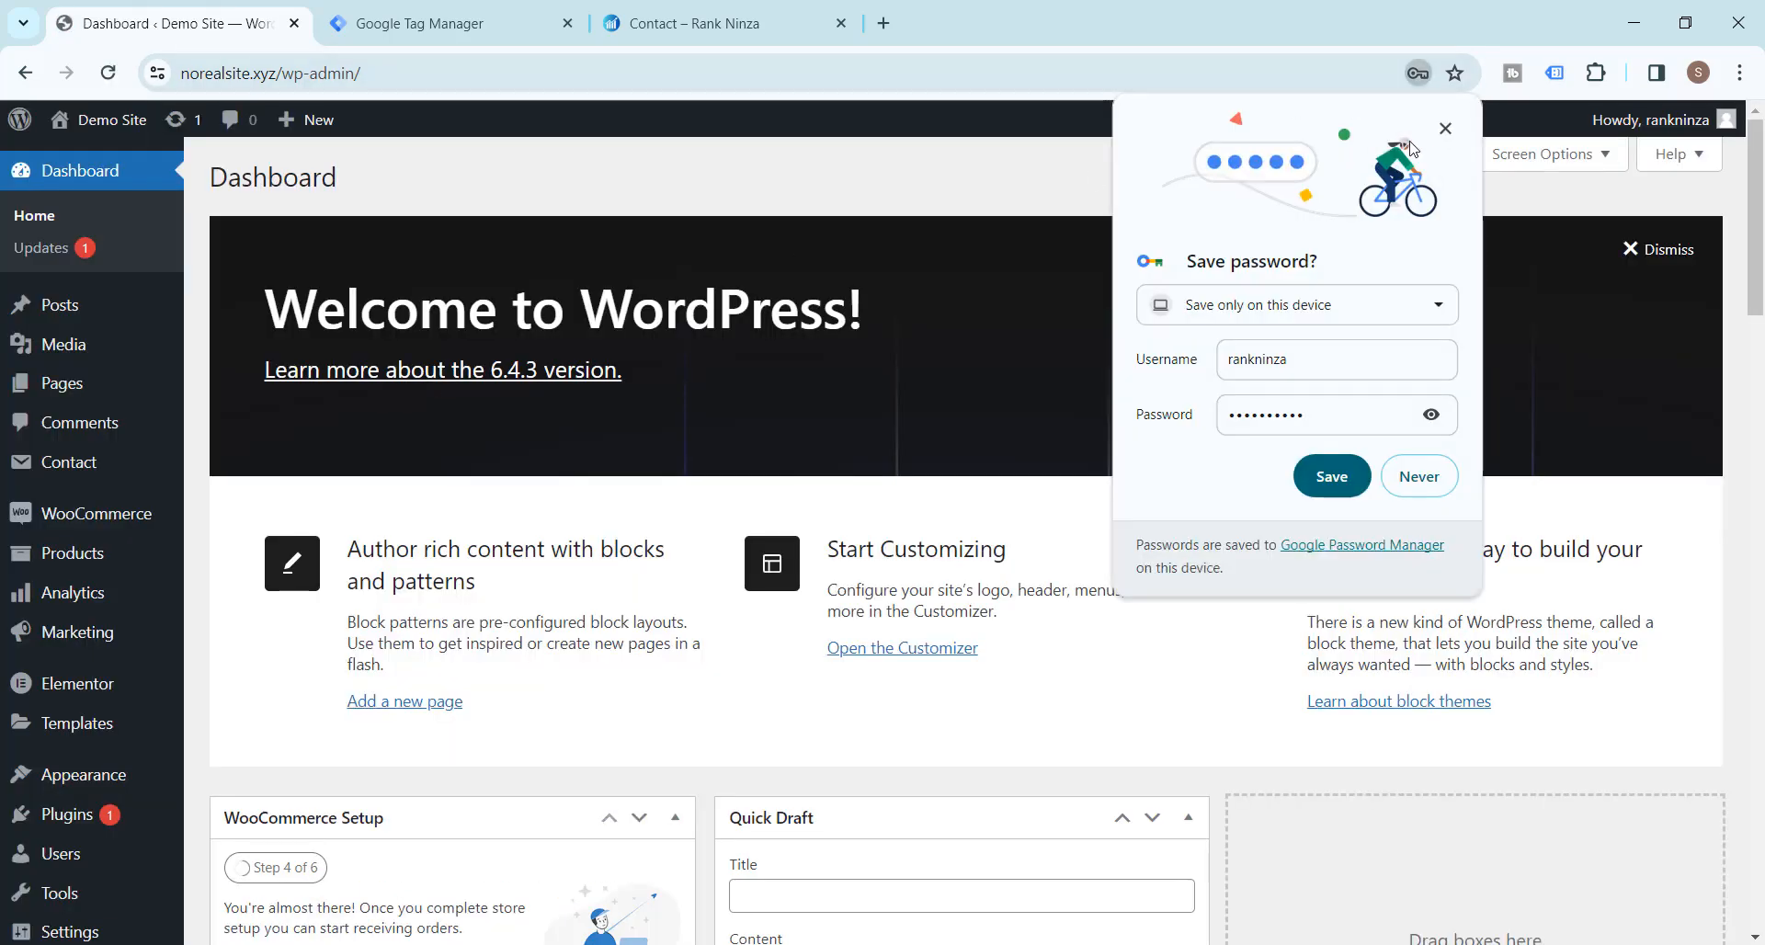
pyautogui.click(1336, 484)
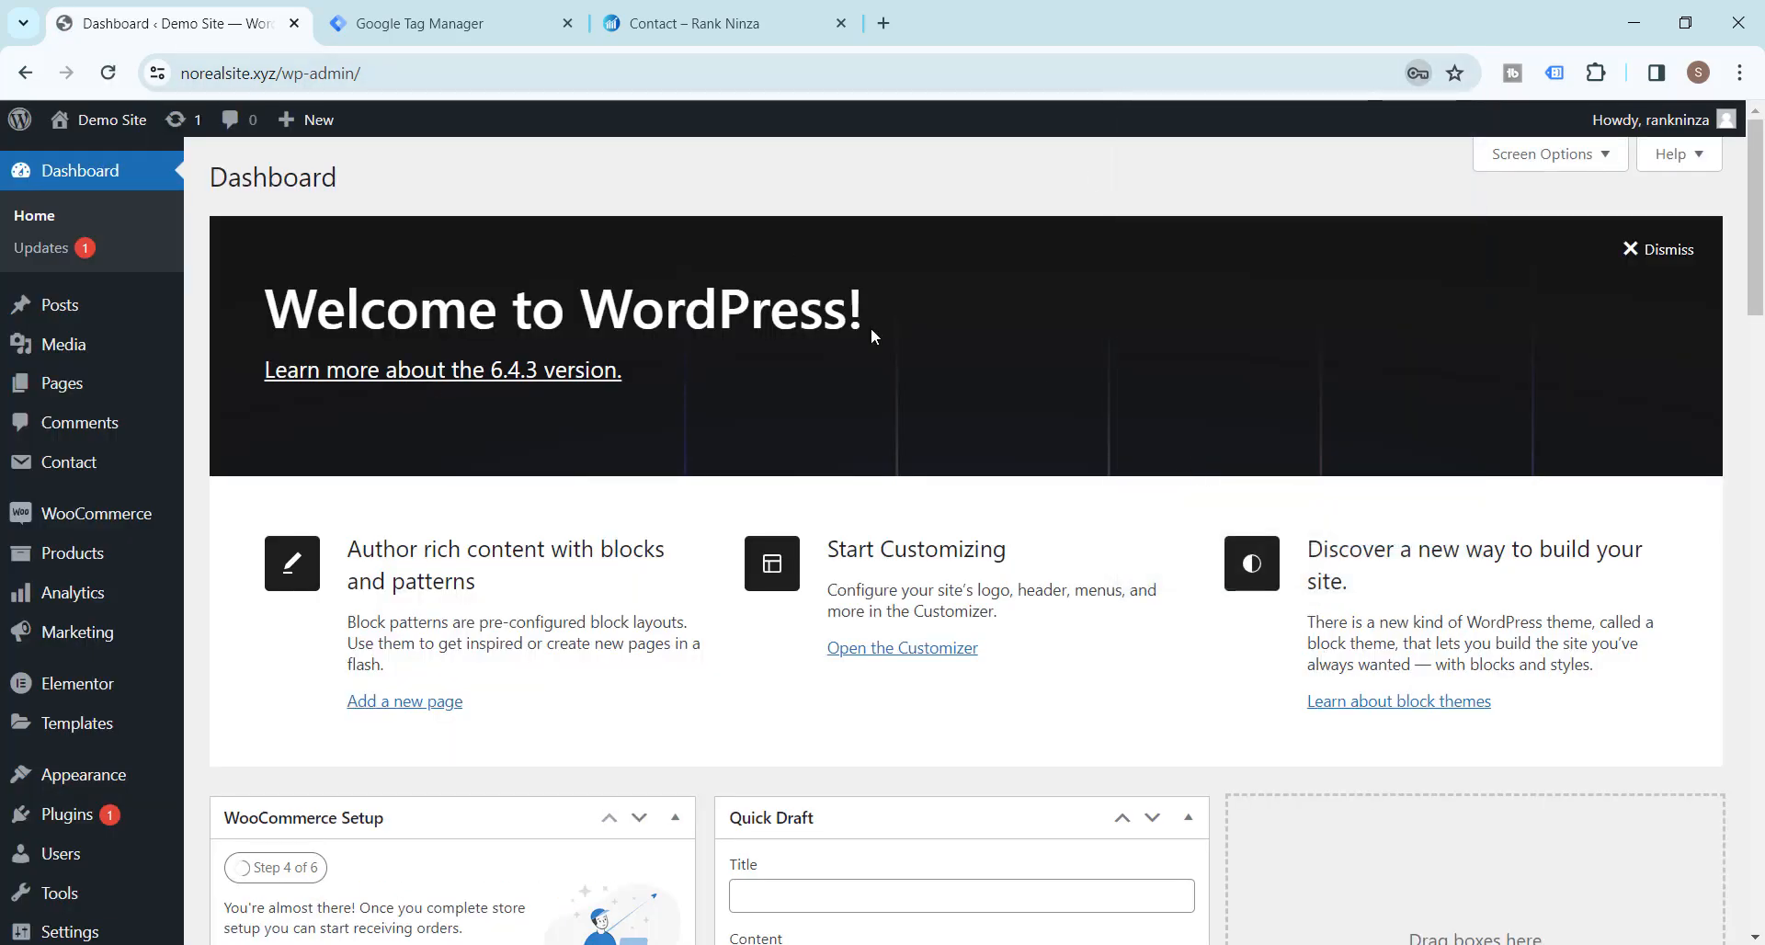
# Open the live demo site in a separate browser tab while keeping the WordPress dashboard open.
pyautogui.scroll(-5, 448, 294)
pyautogui.scroll(5, 448, 294)
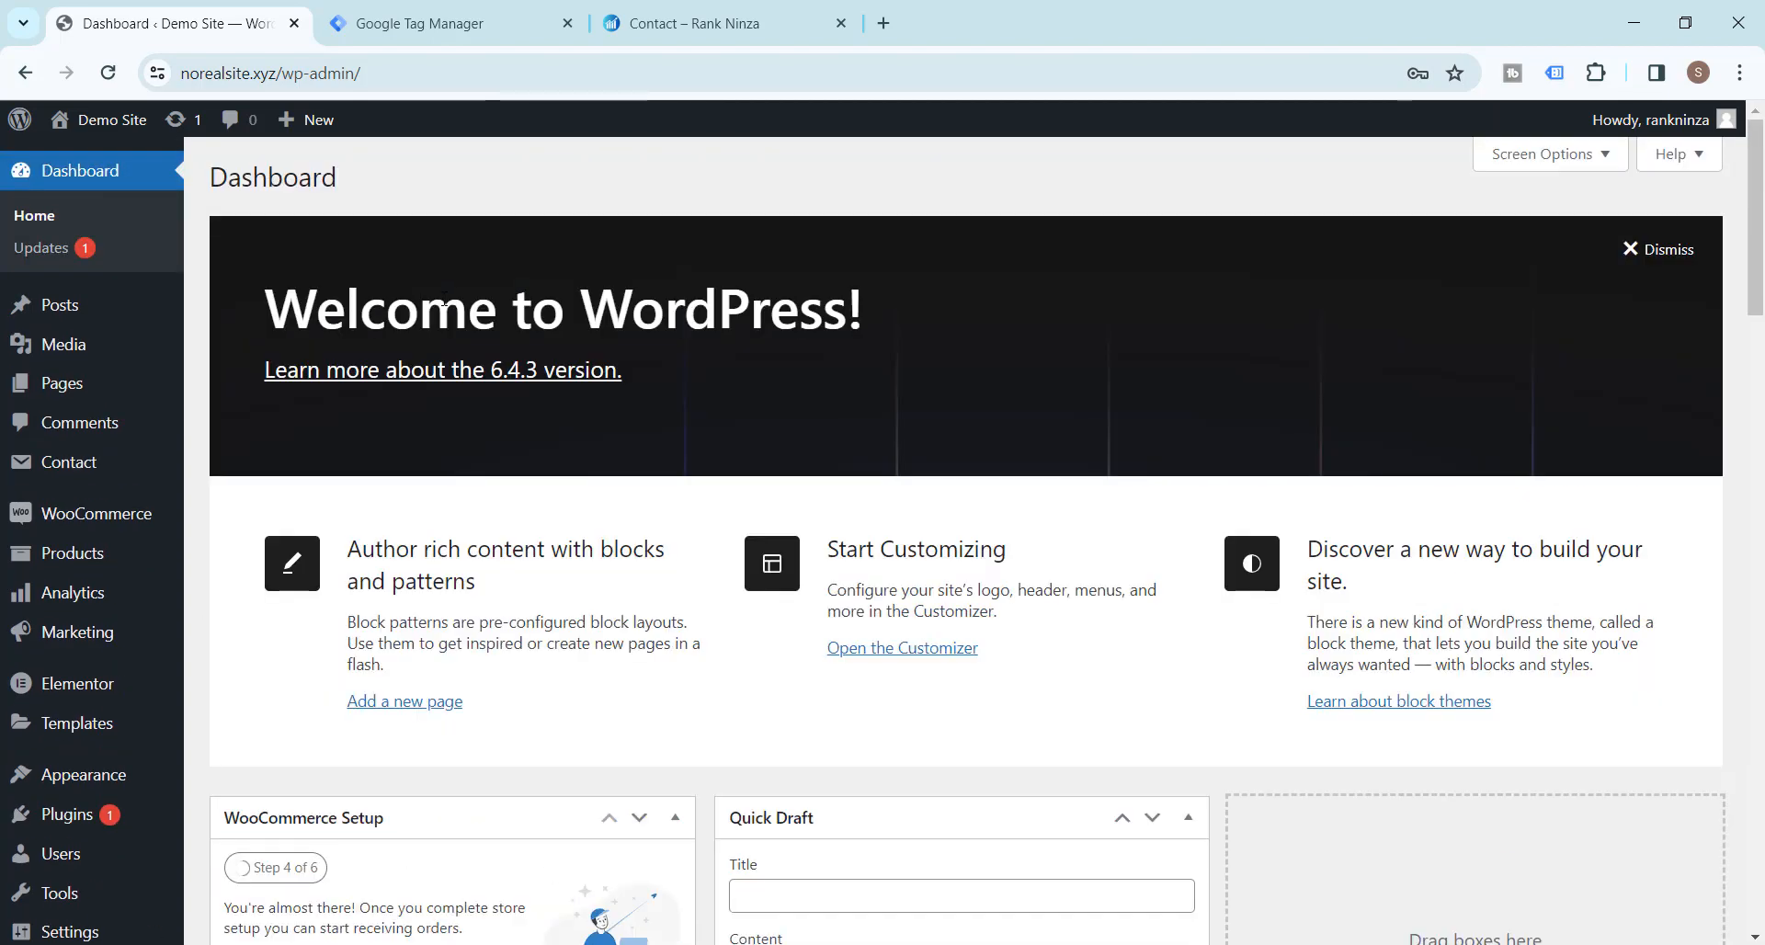
pyautogui.rightClick(91, 157)
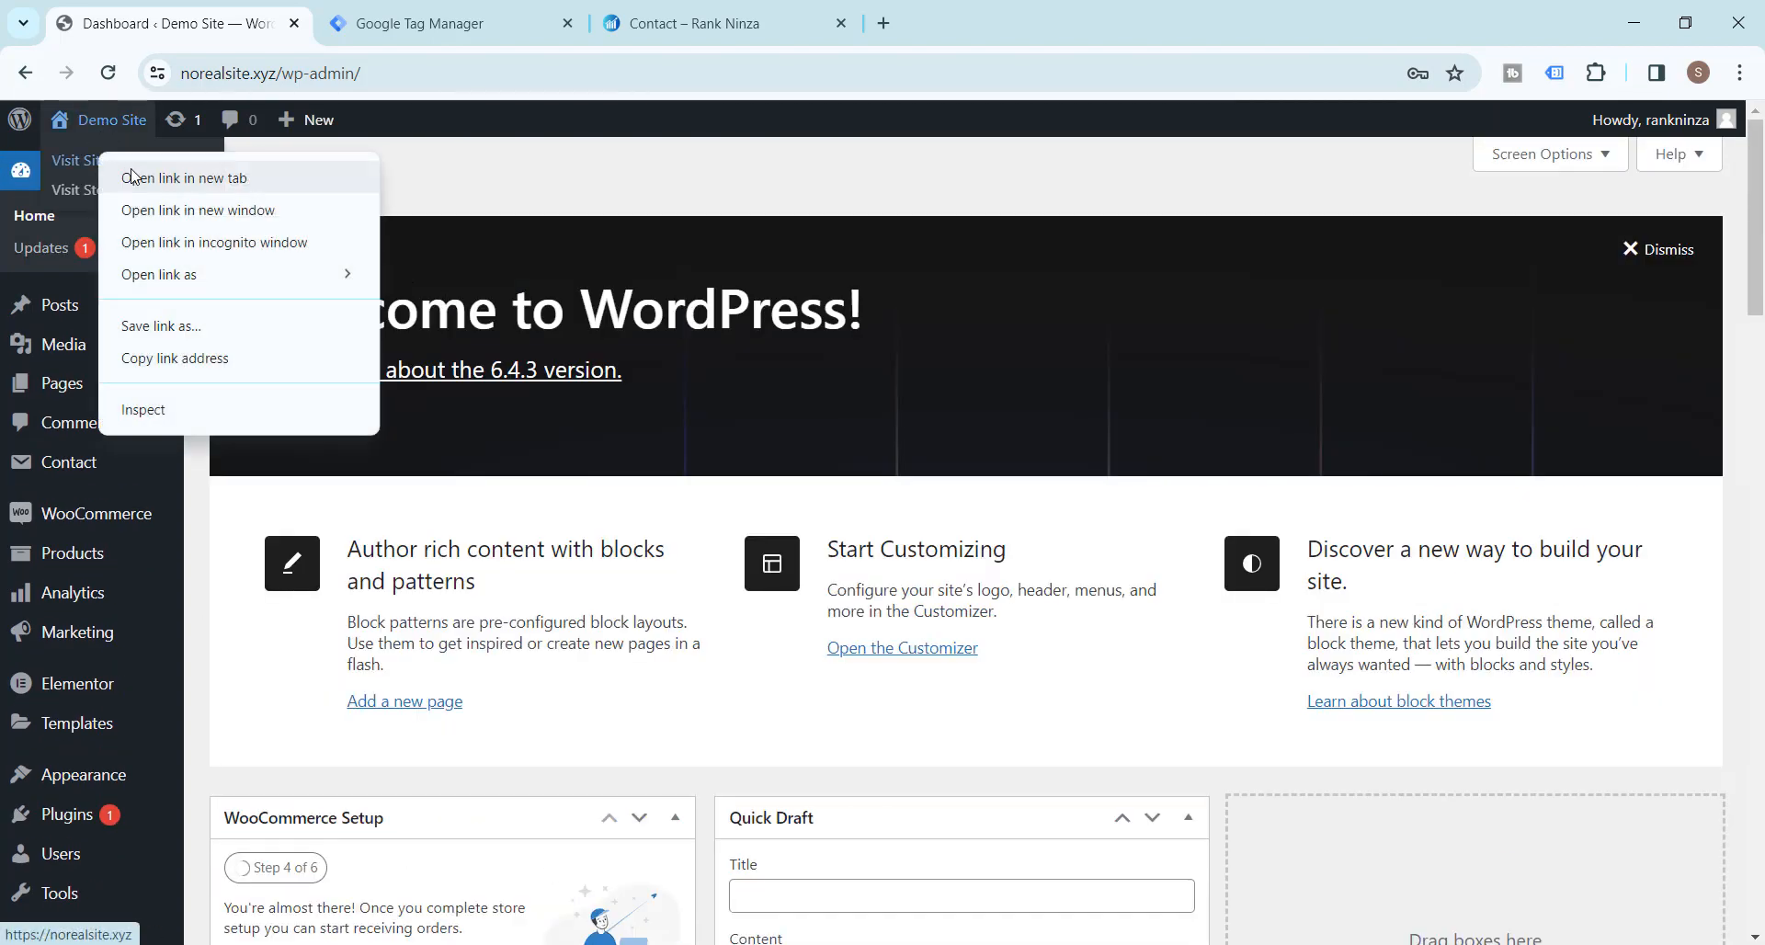
pyautogui.click(135, 175)
pyautogui.click(309, 19)
pyautogui.click(309, 18)
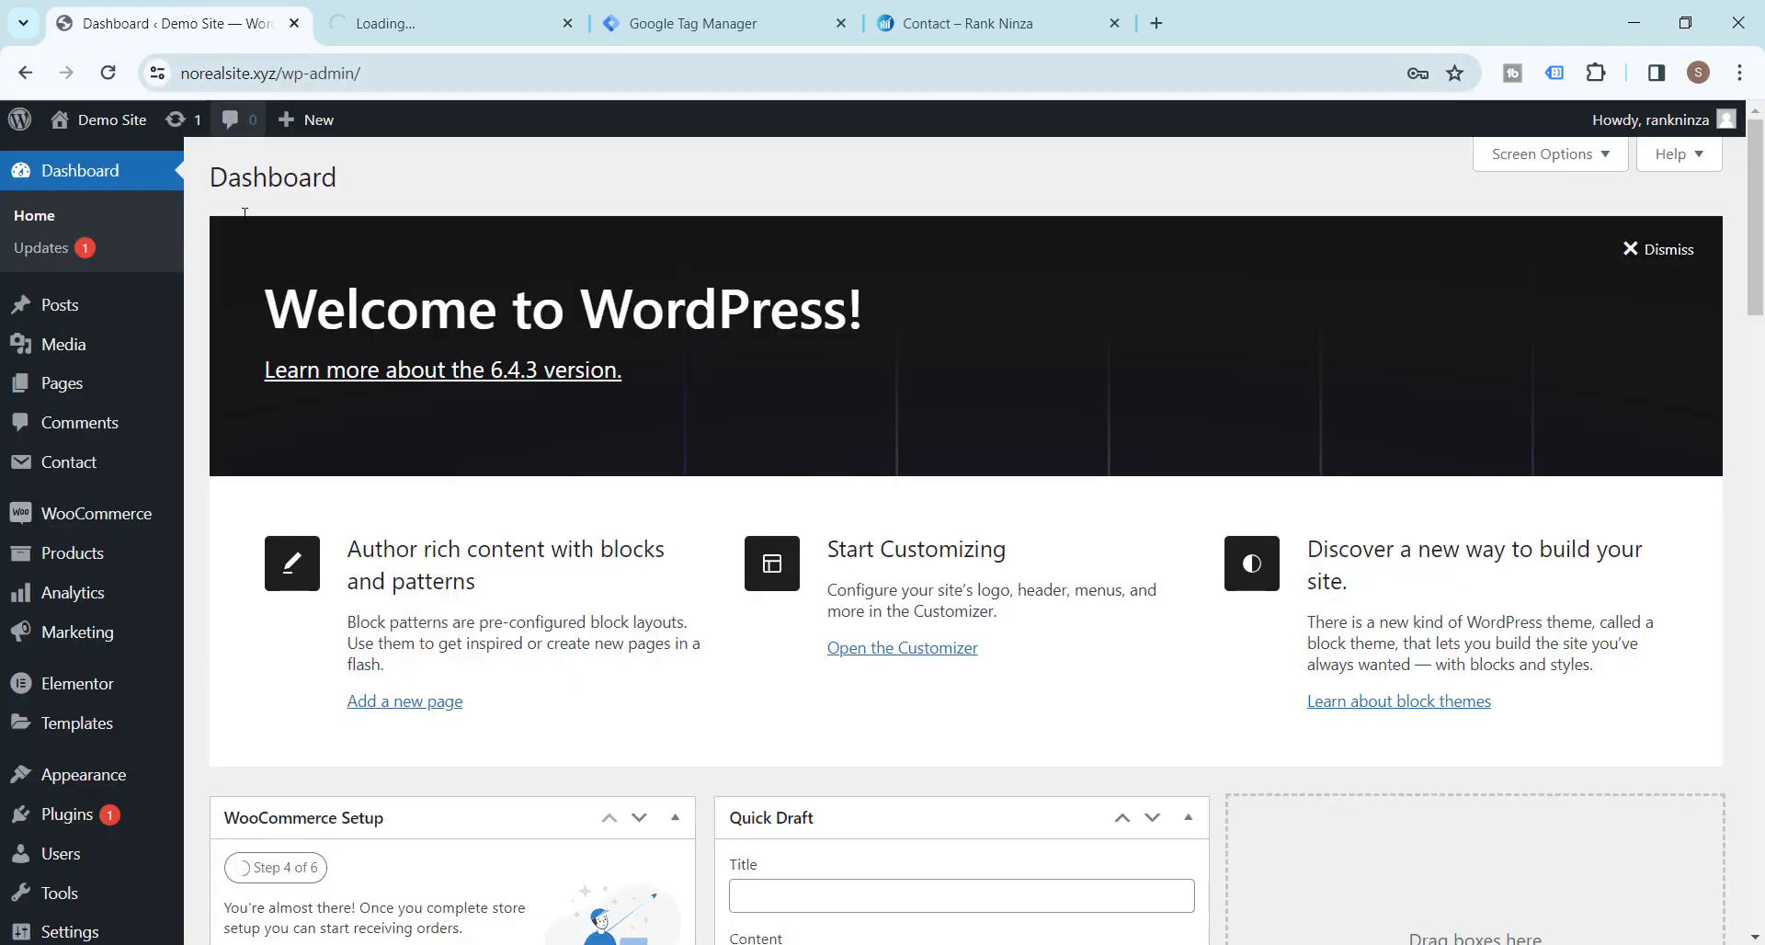
# Go from the installed plugins to adding a new plugin and search the plugin directory for gtm.
pyautogui.scroll(-4, 94, 594)
pyautogui.moveTo(67, 670)
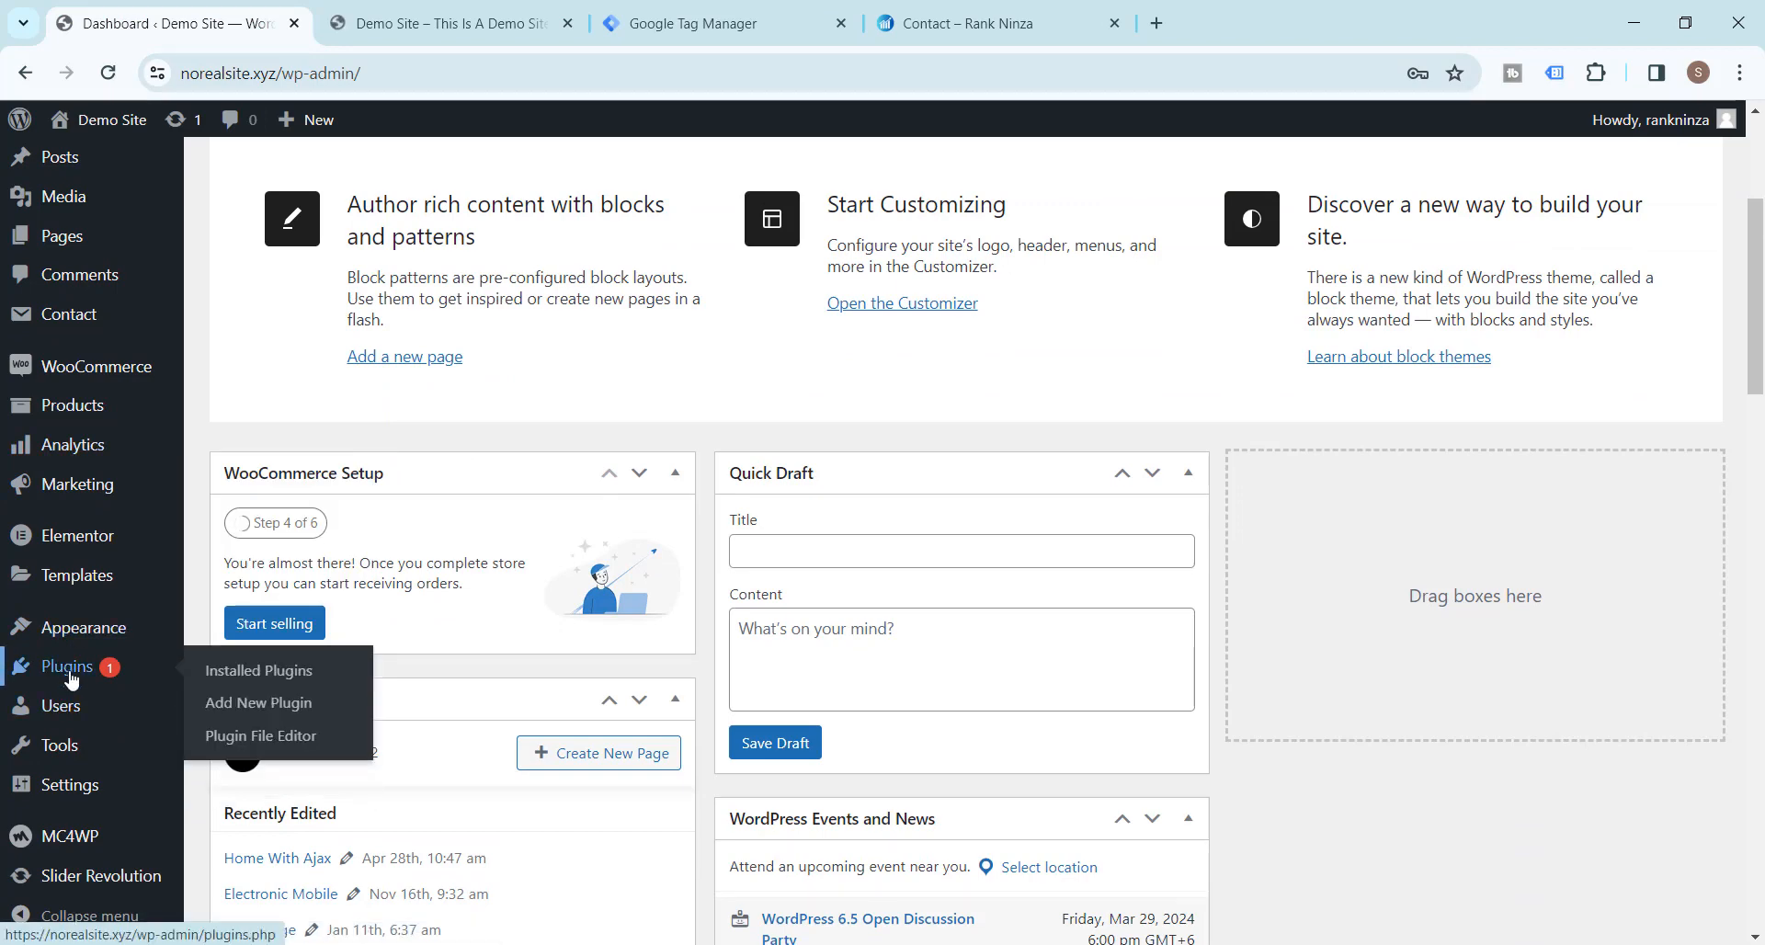
pyautogui.click(245, 678)
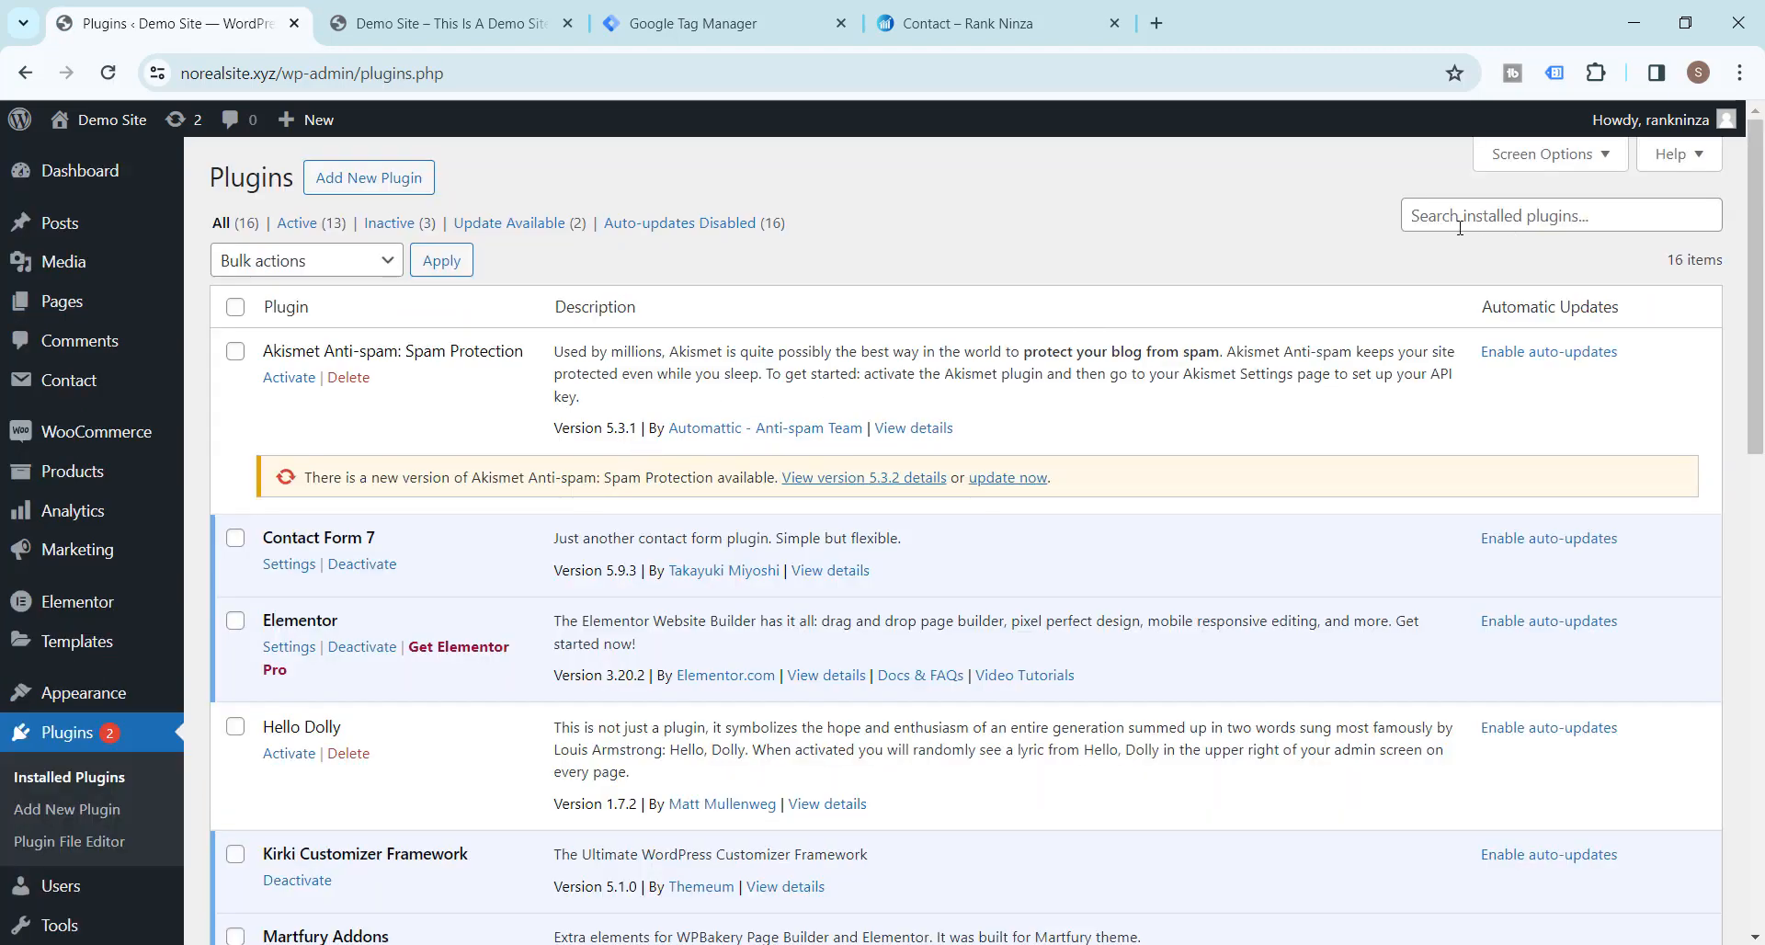
pyautogui.click(355, 177)
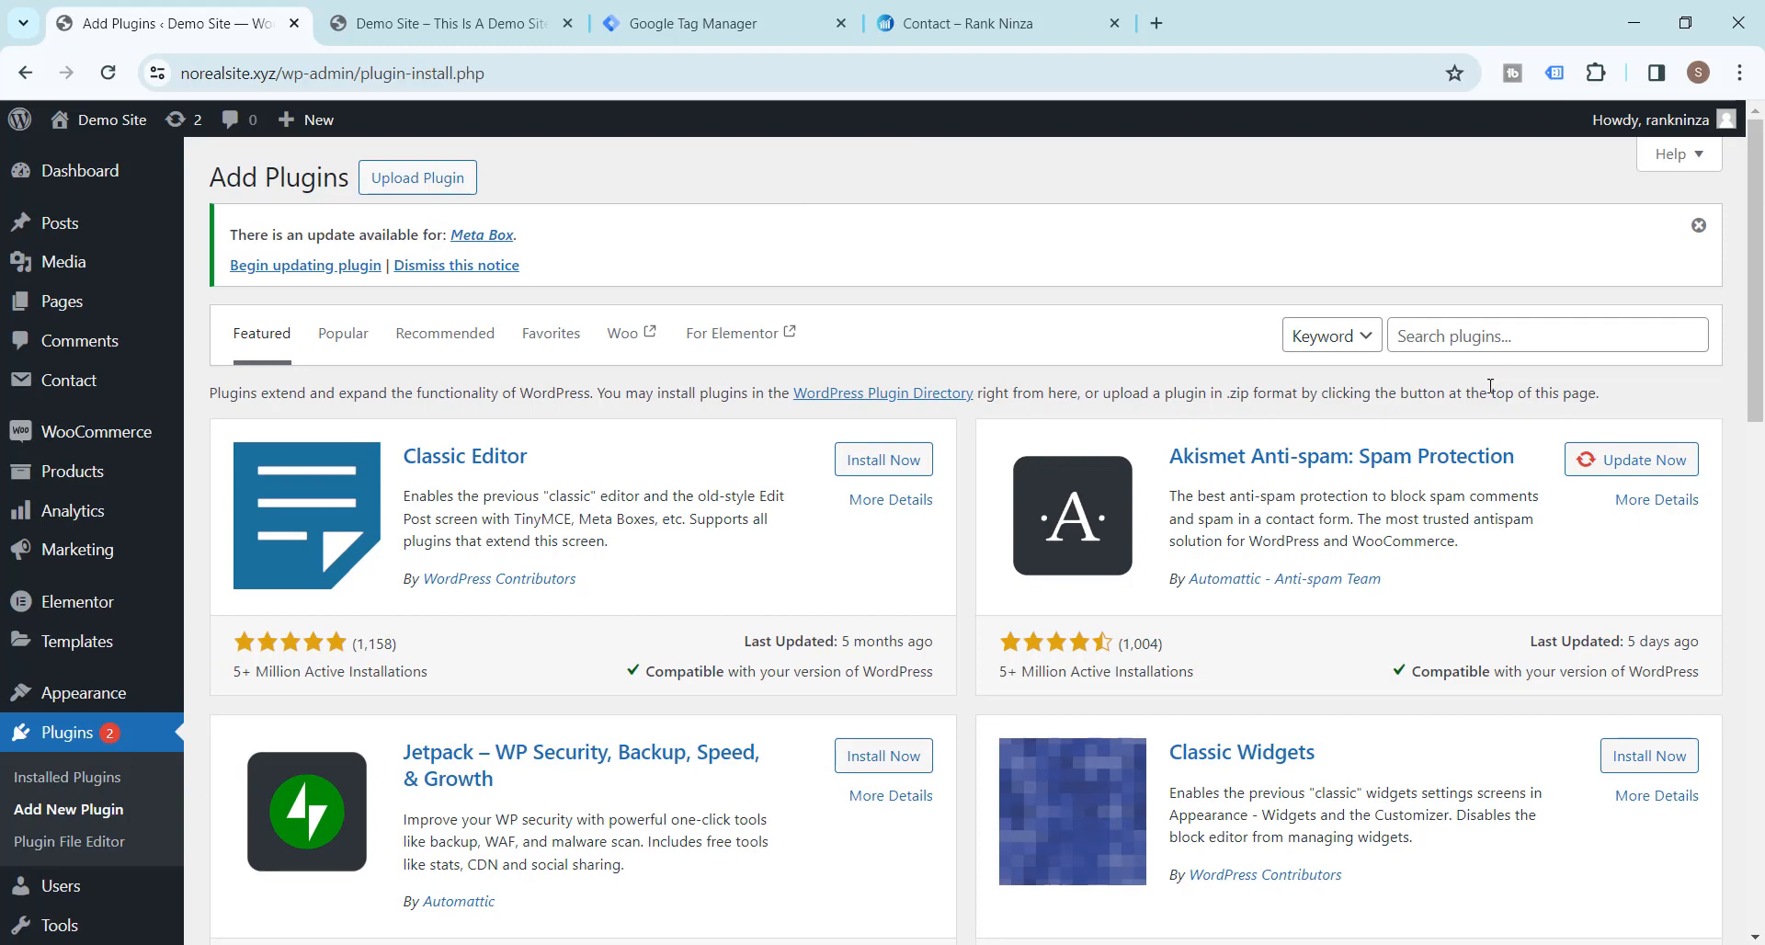
pyautogui.click(1499, 338)
pyautogui.write('gt')
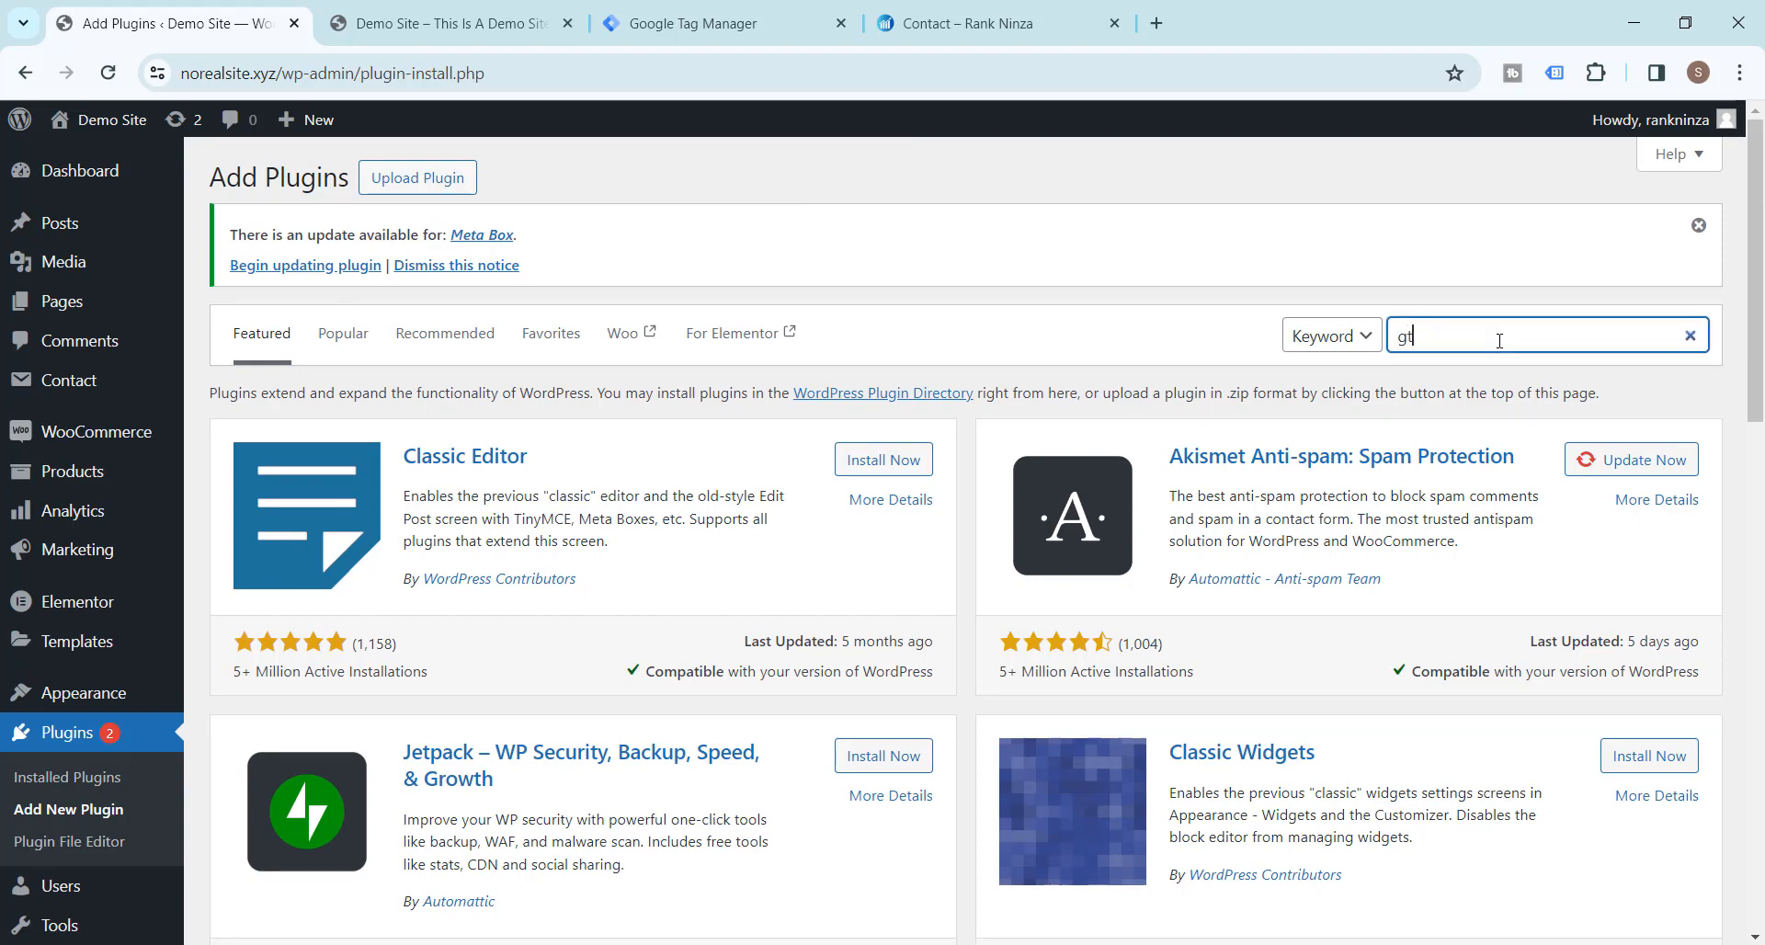
pyautogui.write('m')
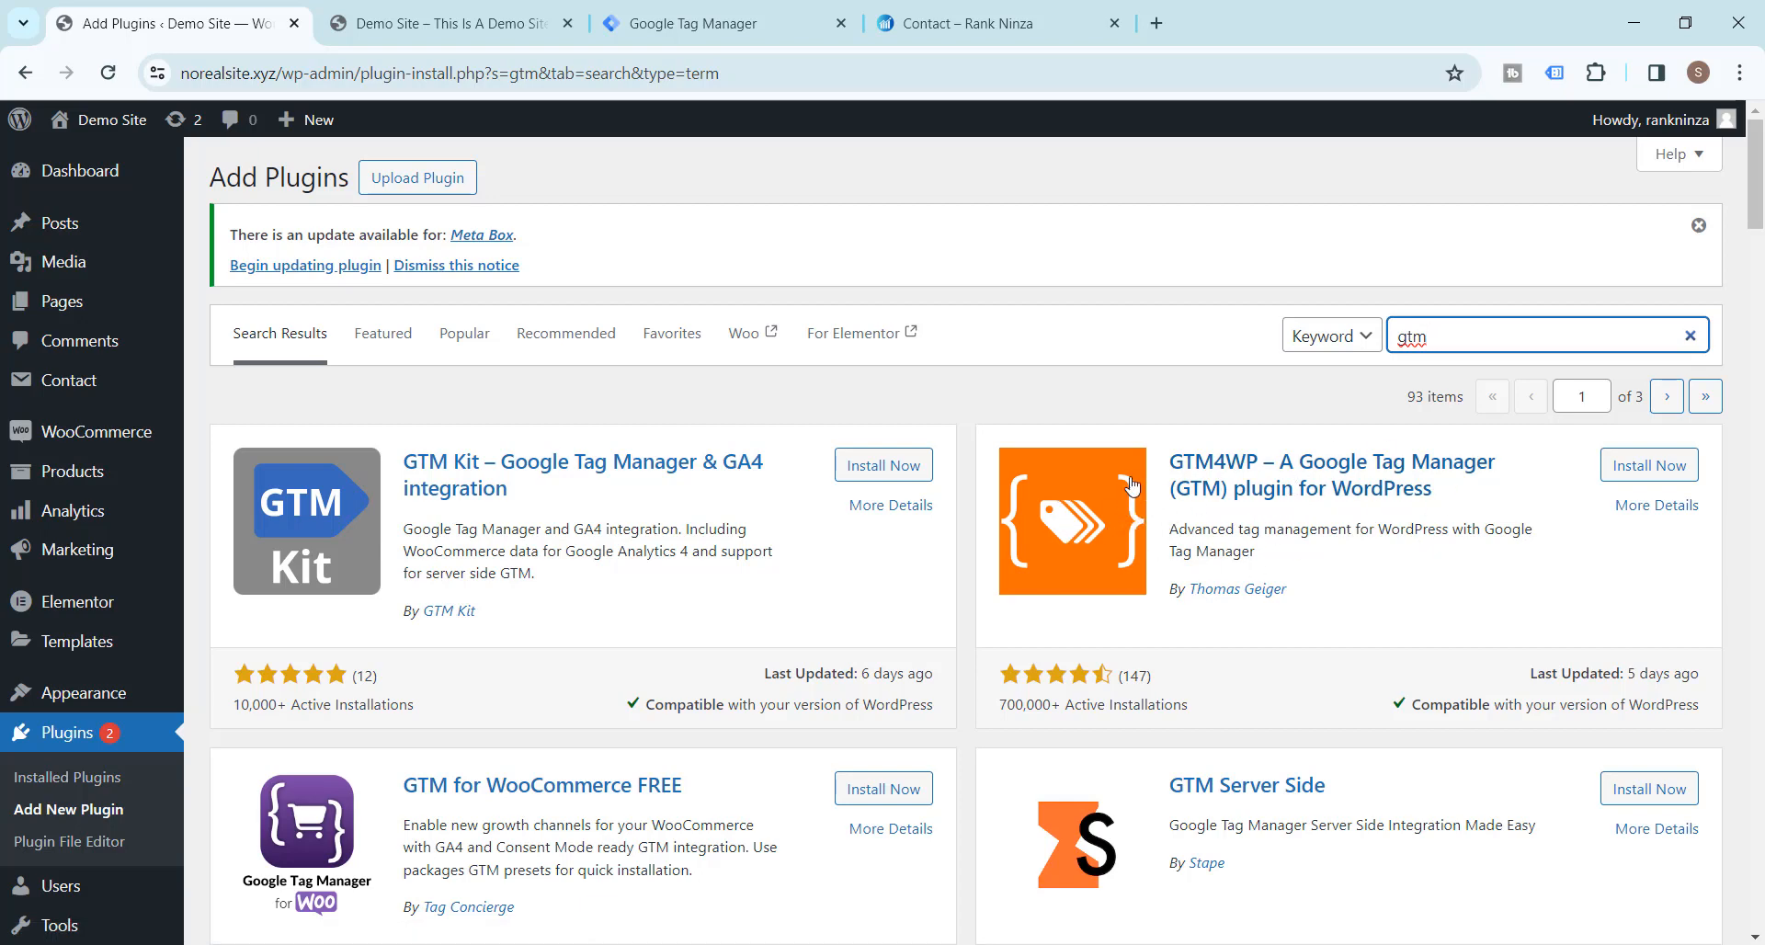
# Install and activate the plugin GTM4WP – A Google Tag Manager (GTM) plugin for WordPress from the search results.
pyautogui.scroll(-1, 1094, 478)
pyautogui.scroll(-1, 1095, 478)
pyautogui.scroll(3, 1094, 478)
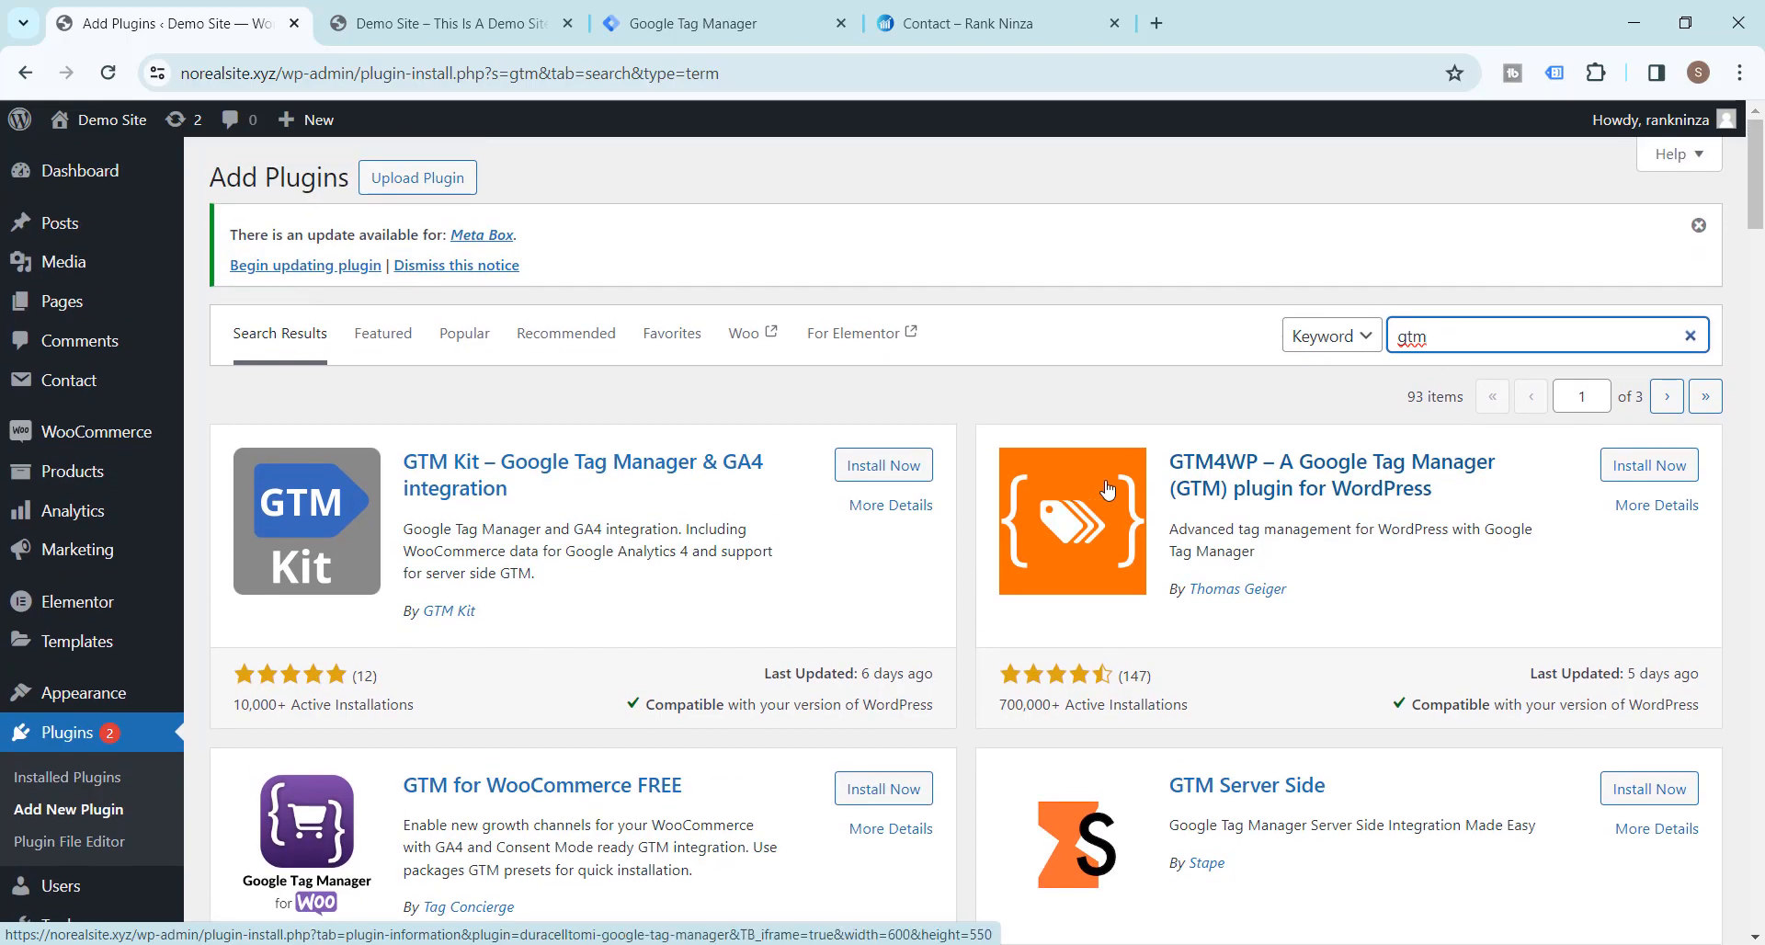
pyautogui.scroll(-8, 776, 402)
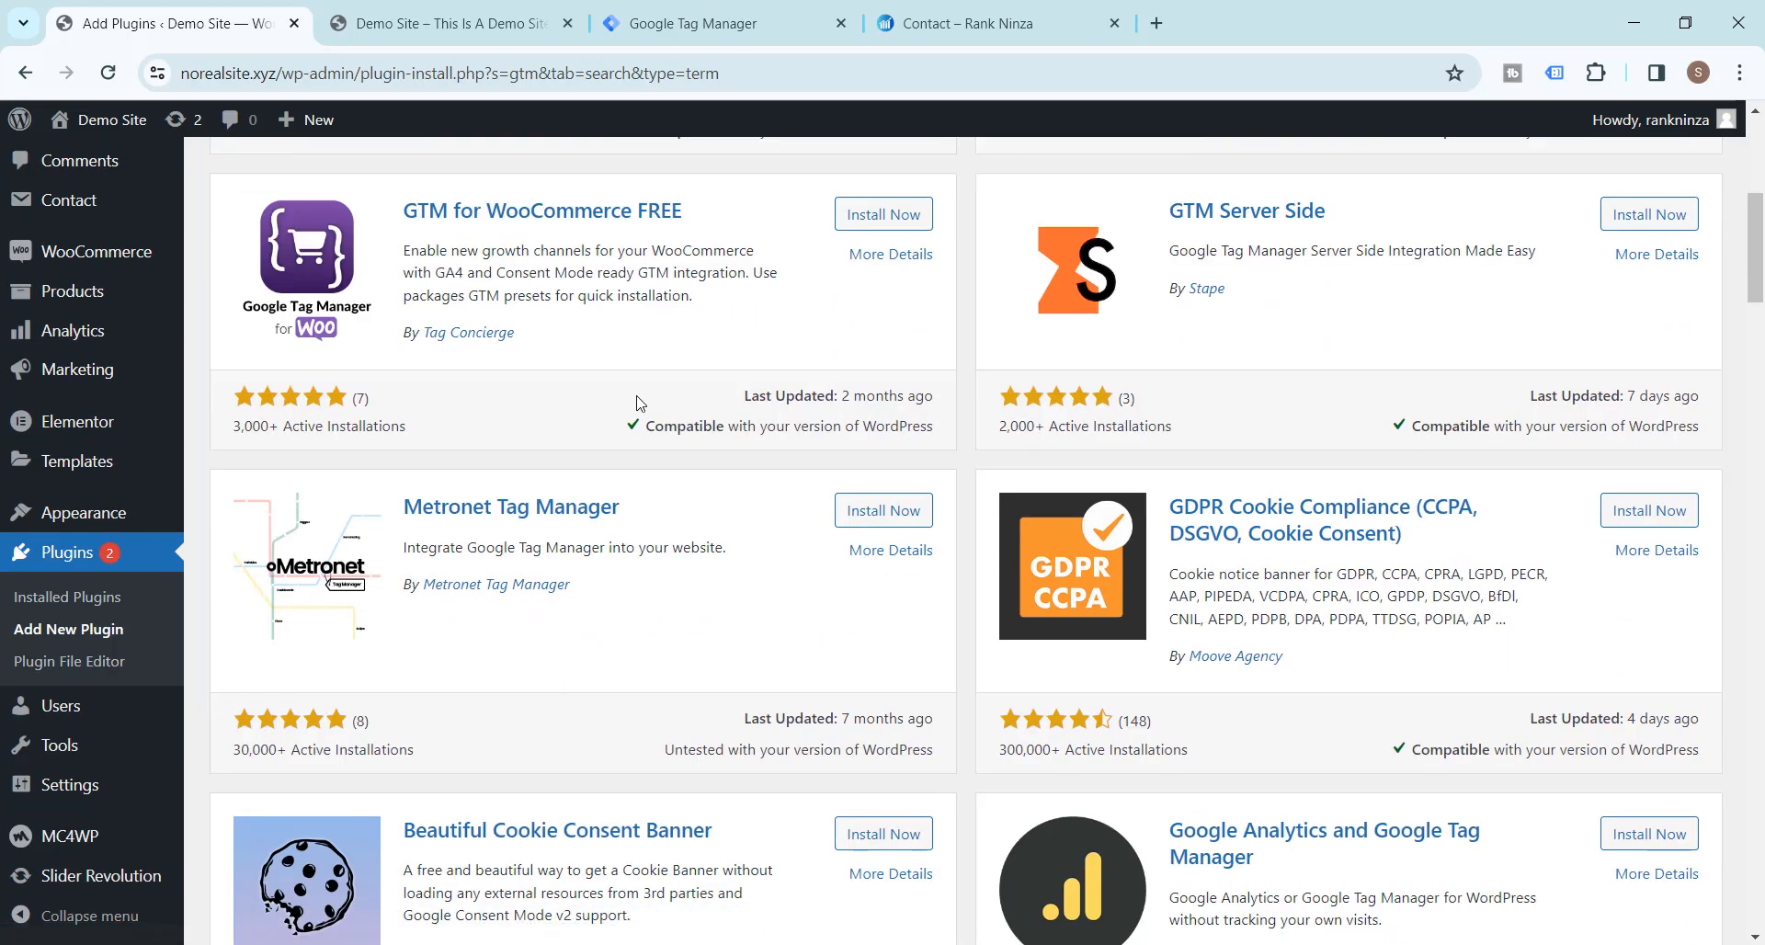
pyautogui.scroll(-1, 612, 413)
pyautogui.scroll(9, 603, 433)
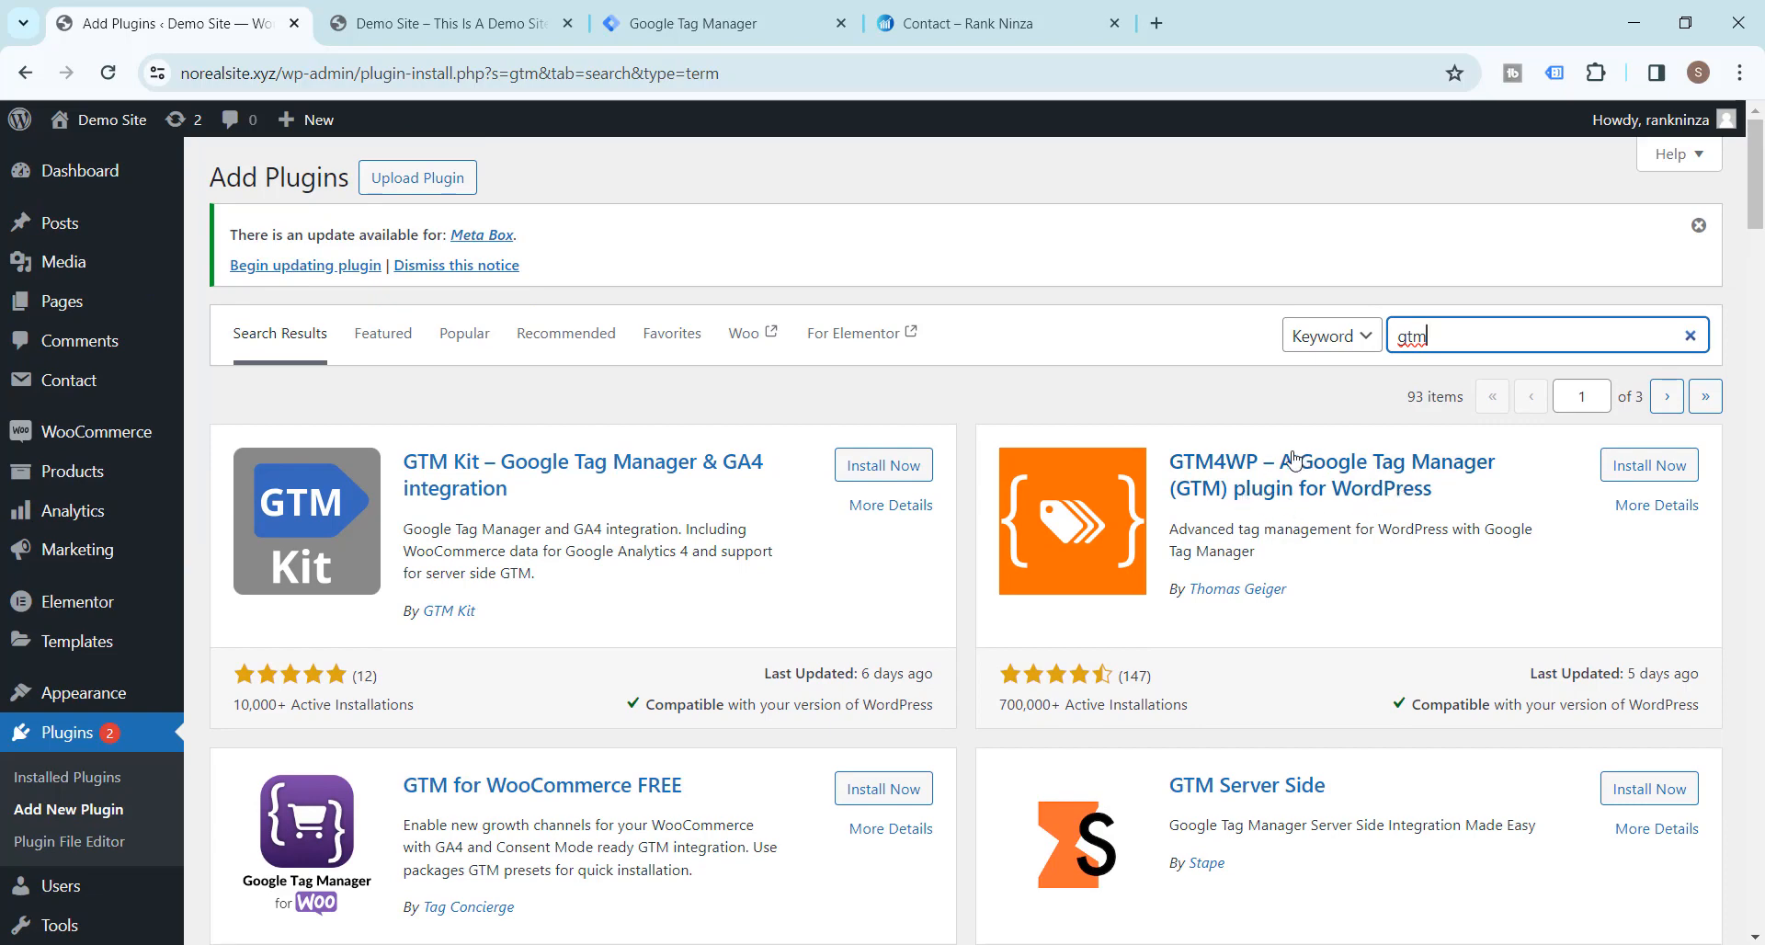
pyautogui.click(1626, 467)
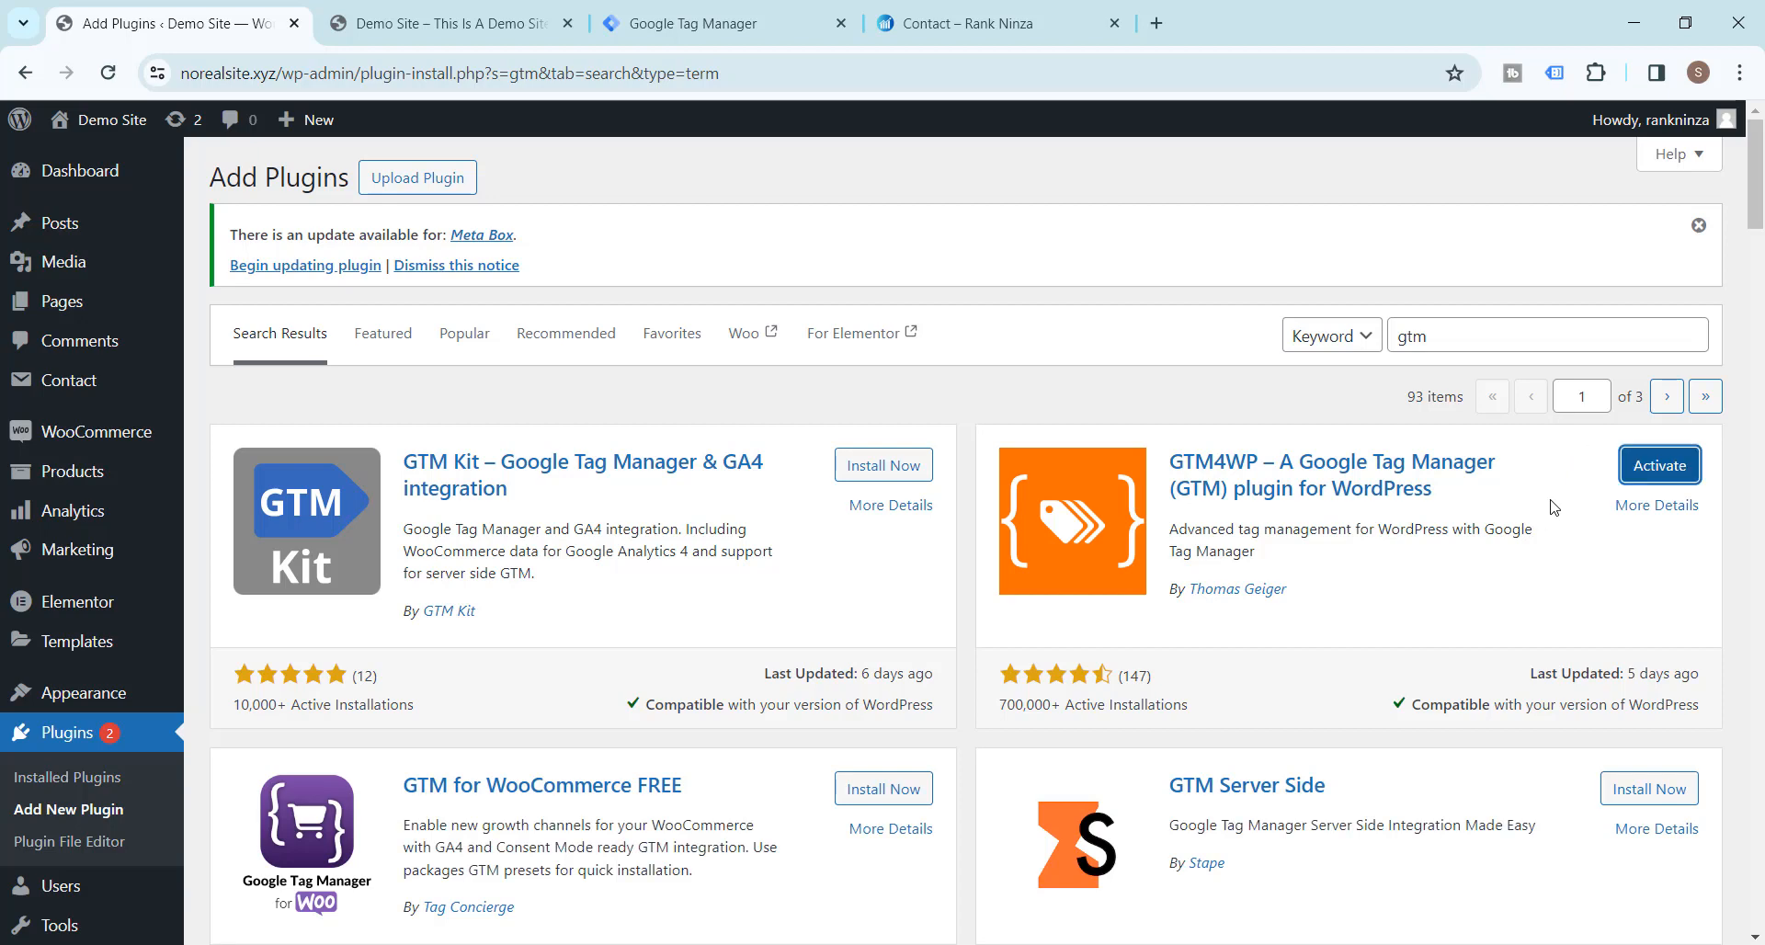
pyautogui.click(1664, 467)
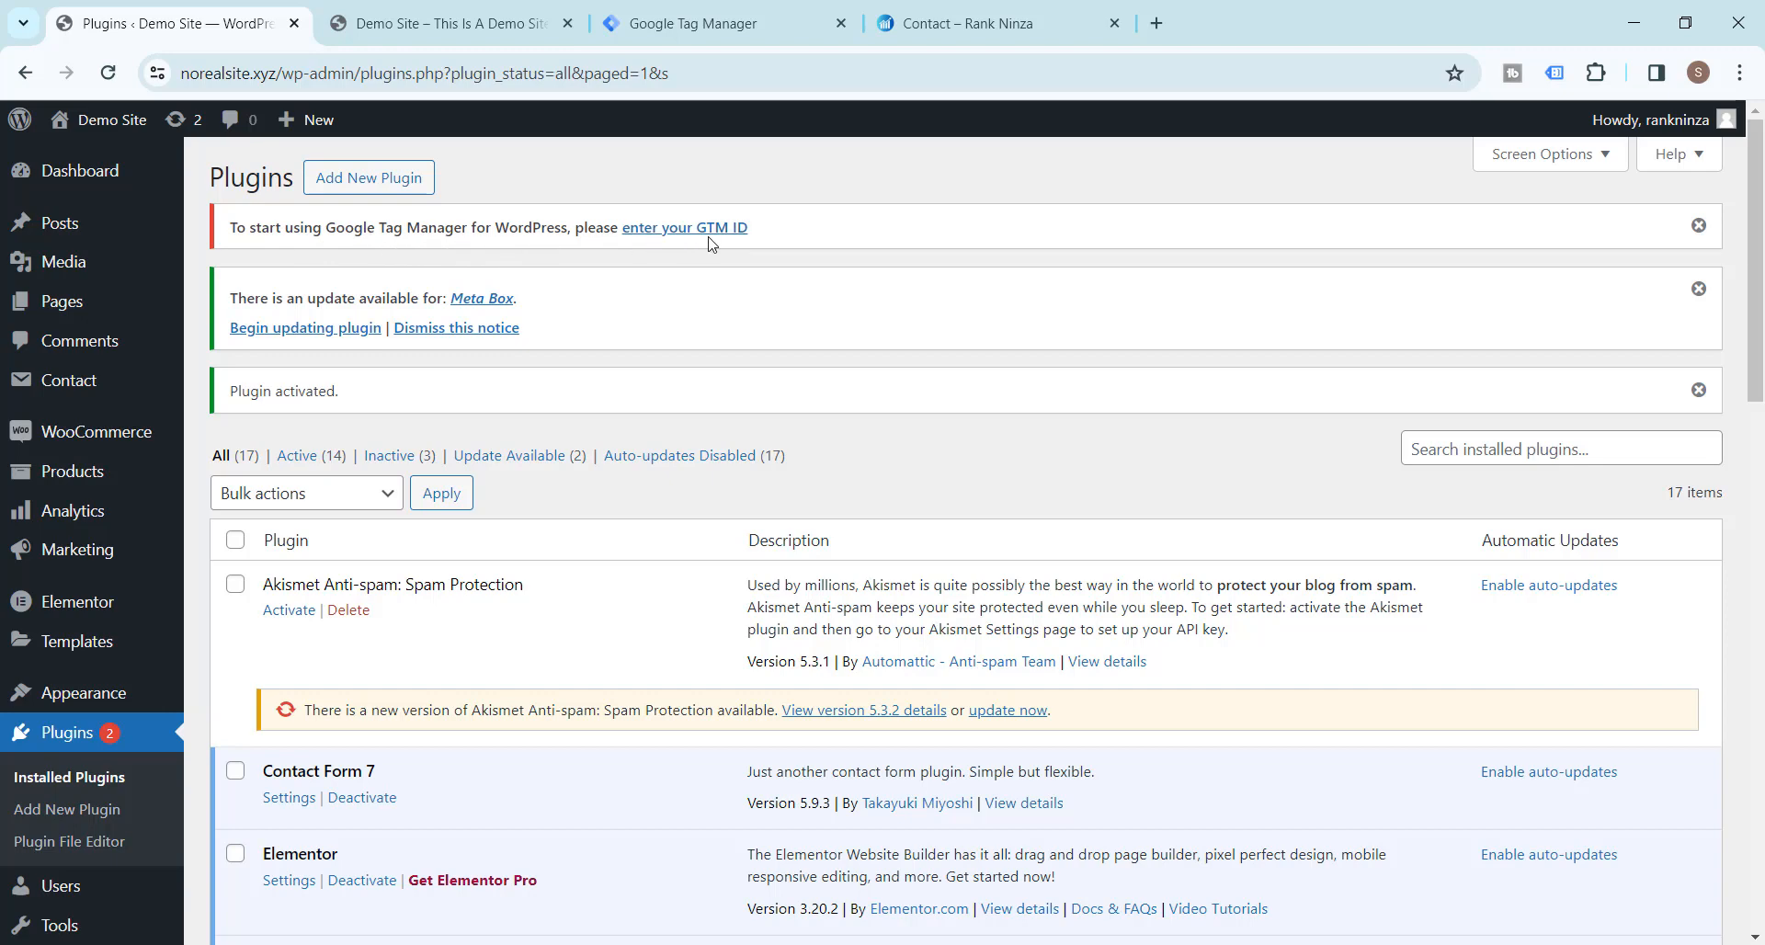
# Check the highlighted container ID in Google Tag Manager and look through the demo site's installed plugins.
pyautogui.click(726, 21)
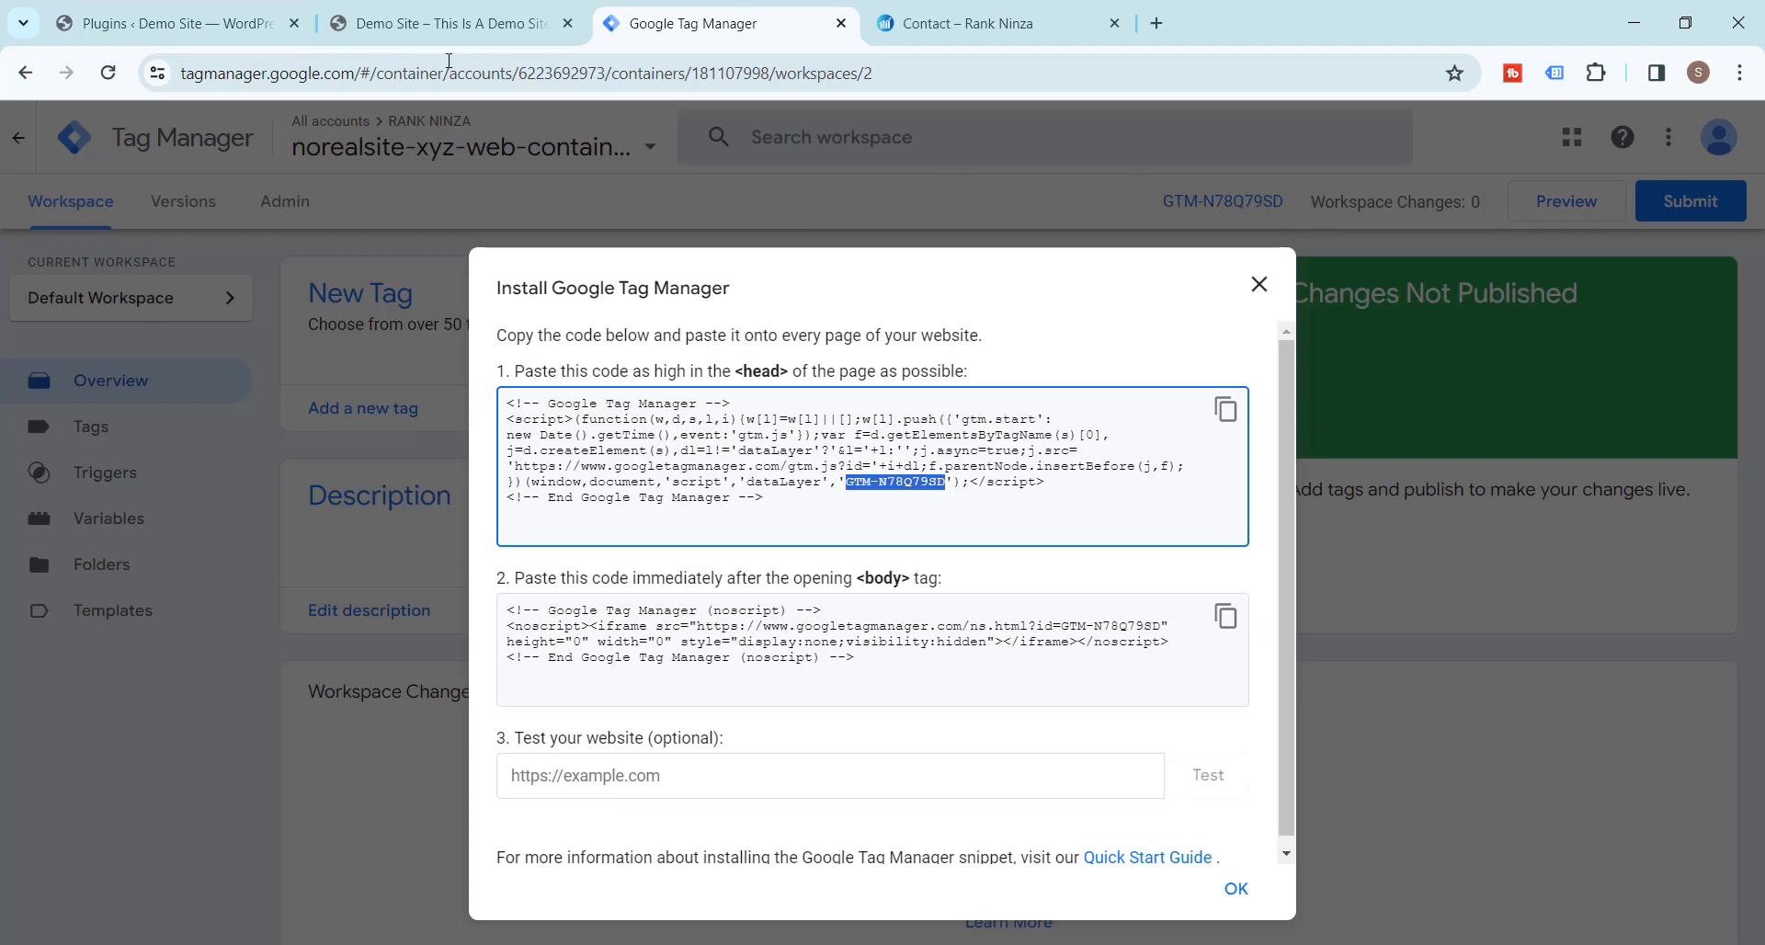
pyautogui.click(180, 23)
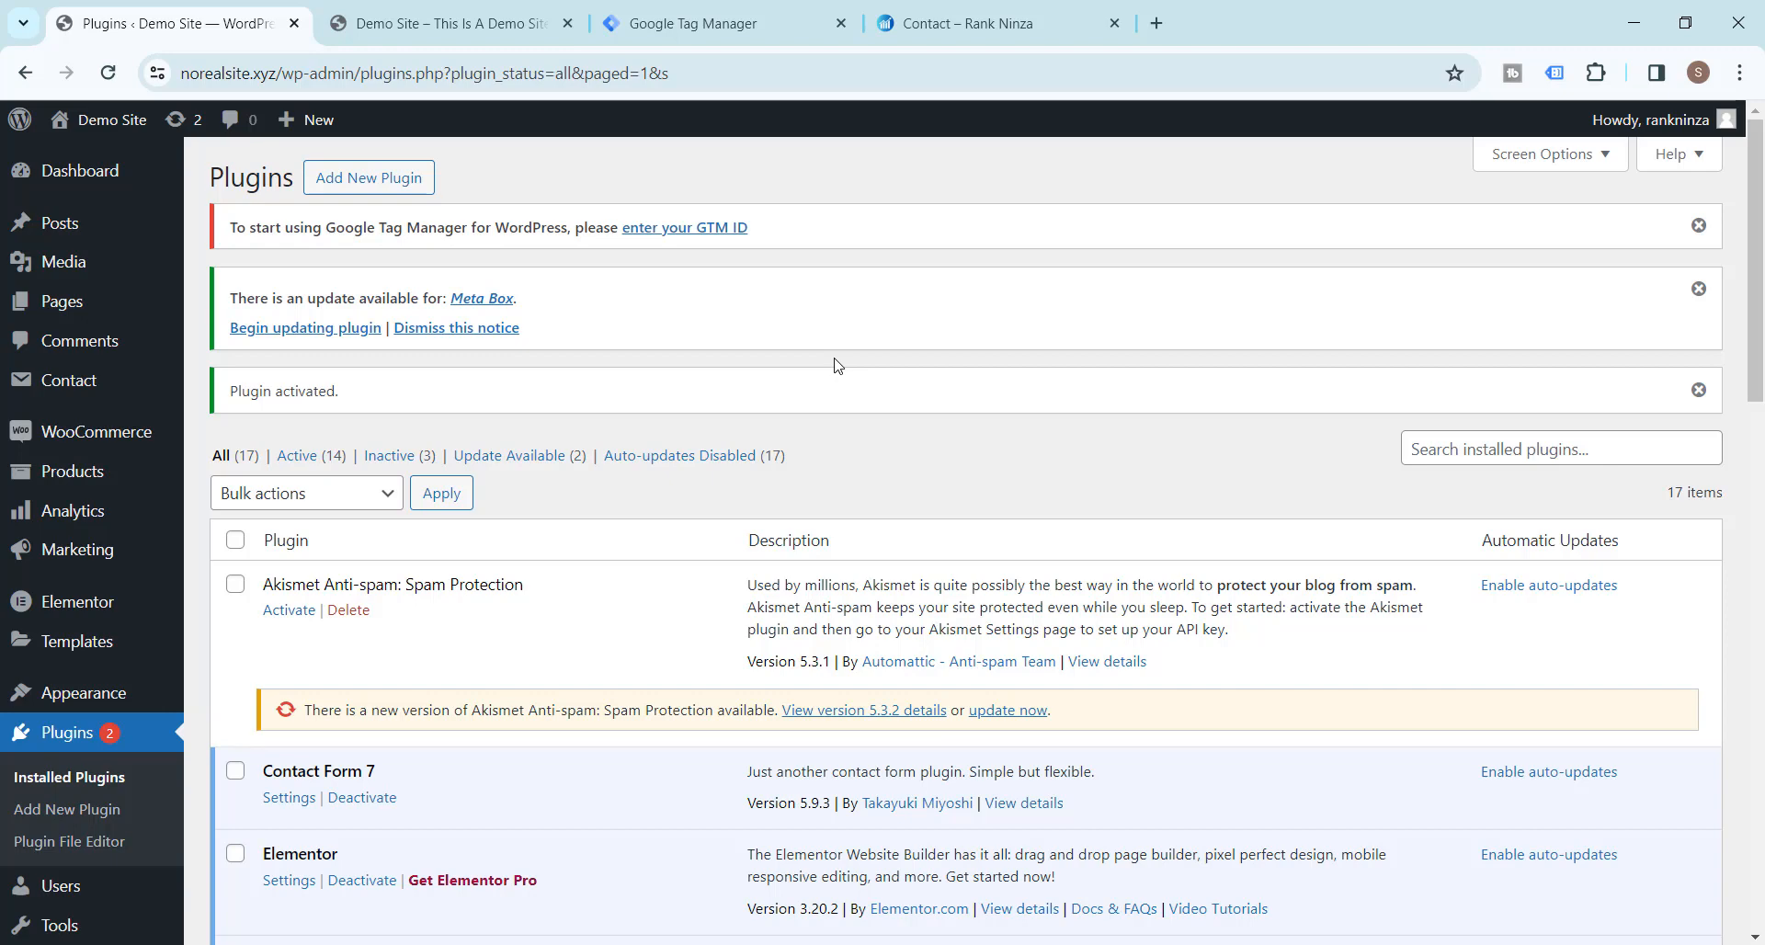
pyautogui.scroll(-5, 837, 364)
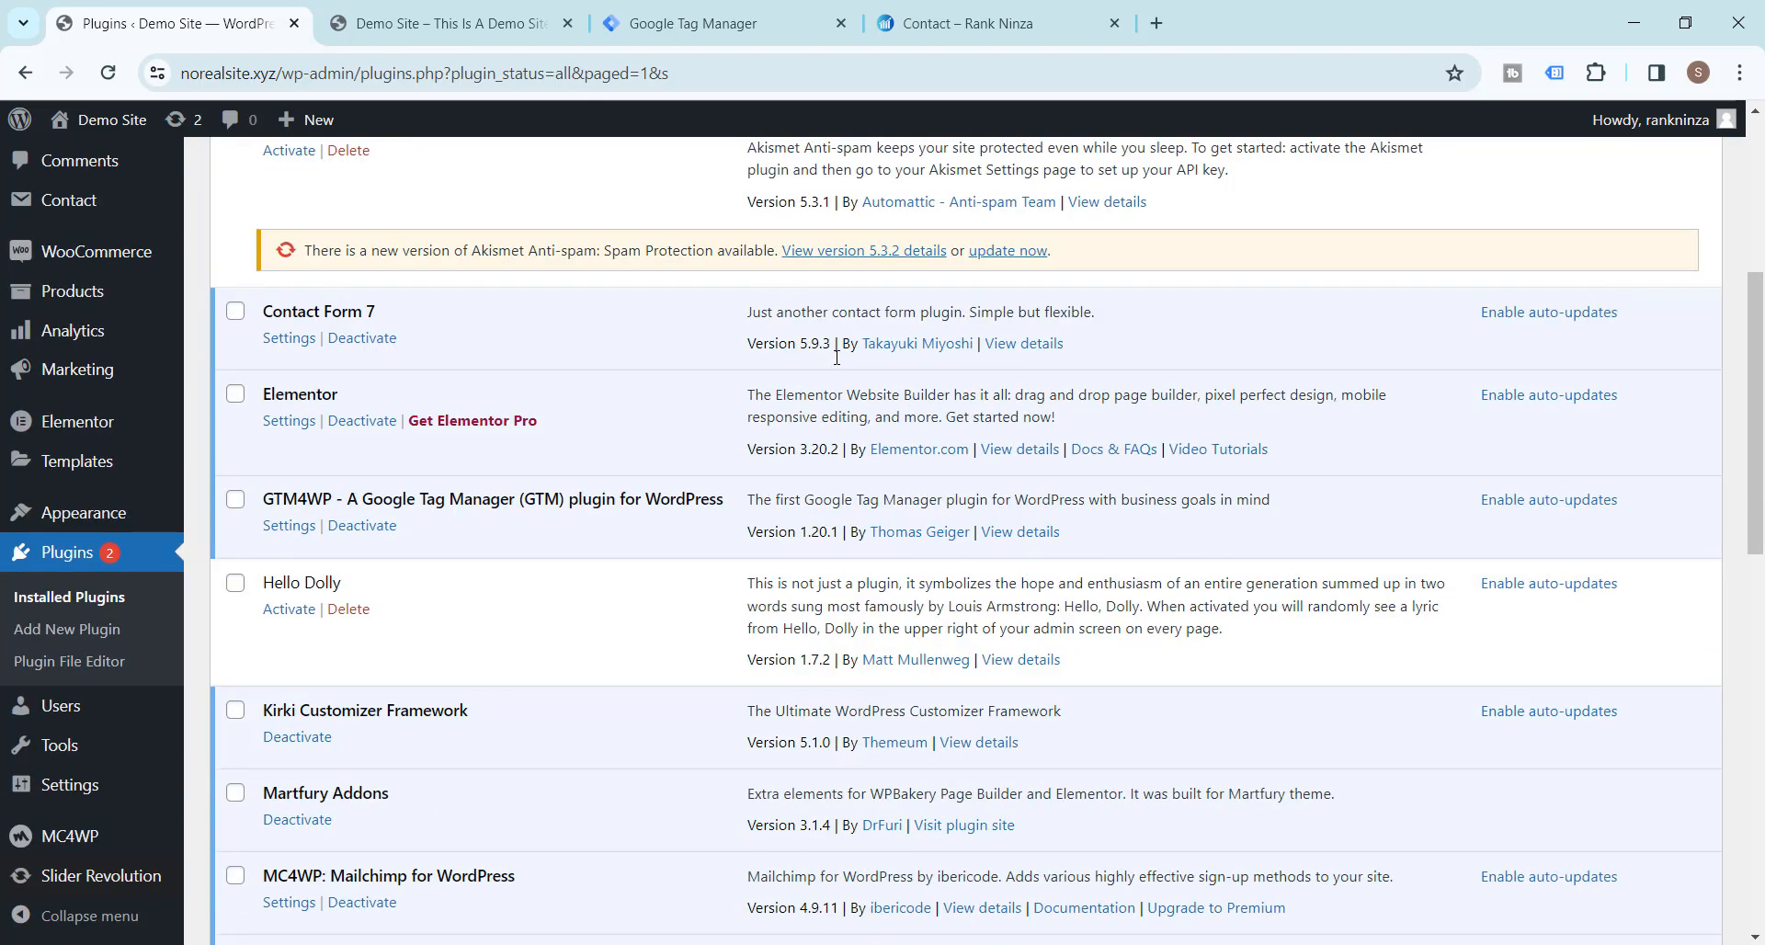
pyautogui.scroll(-5, 837, 357)
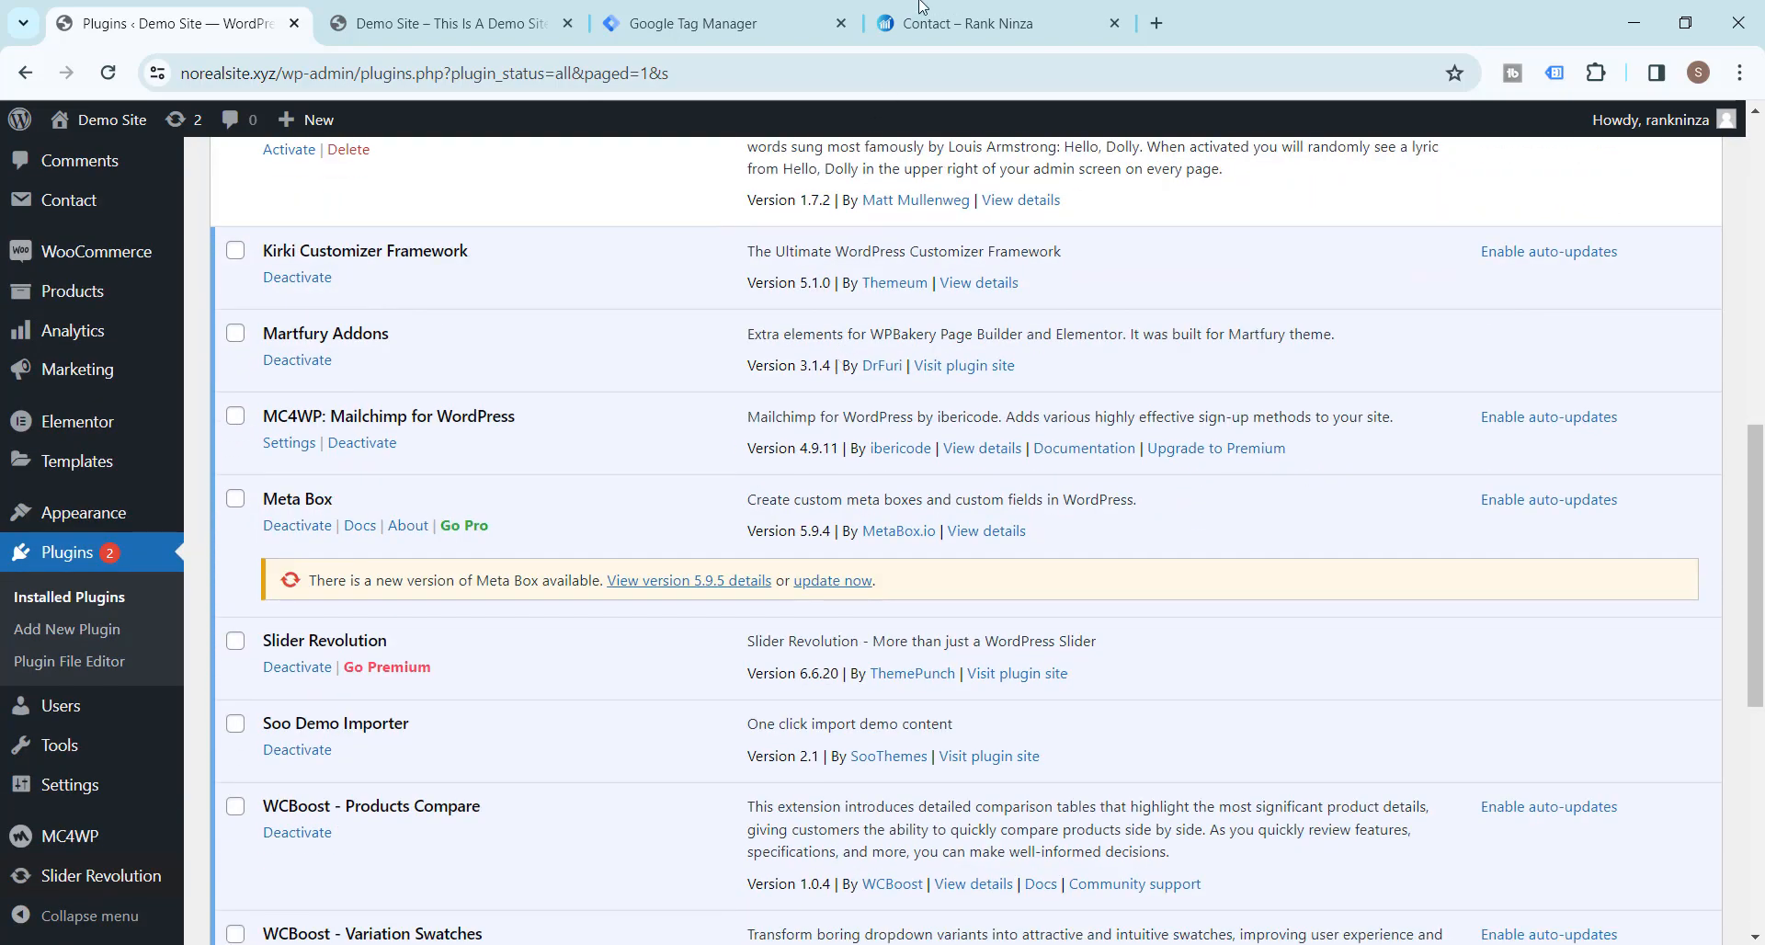
# View the Rank Ninza contact page and the live demo site's home page.
pyautogui.click(922, 8)
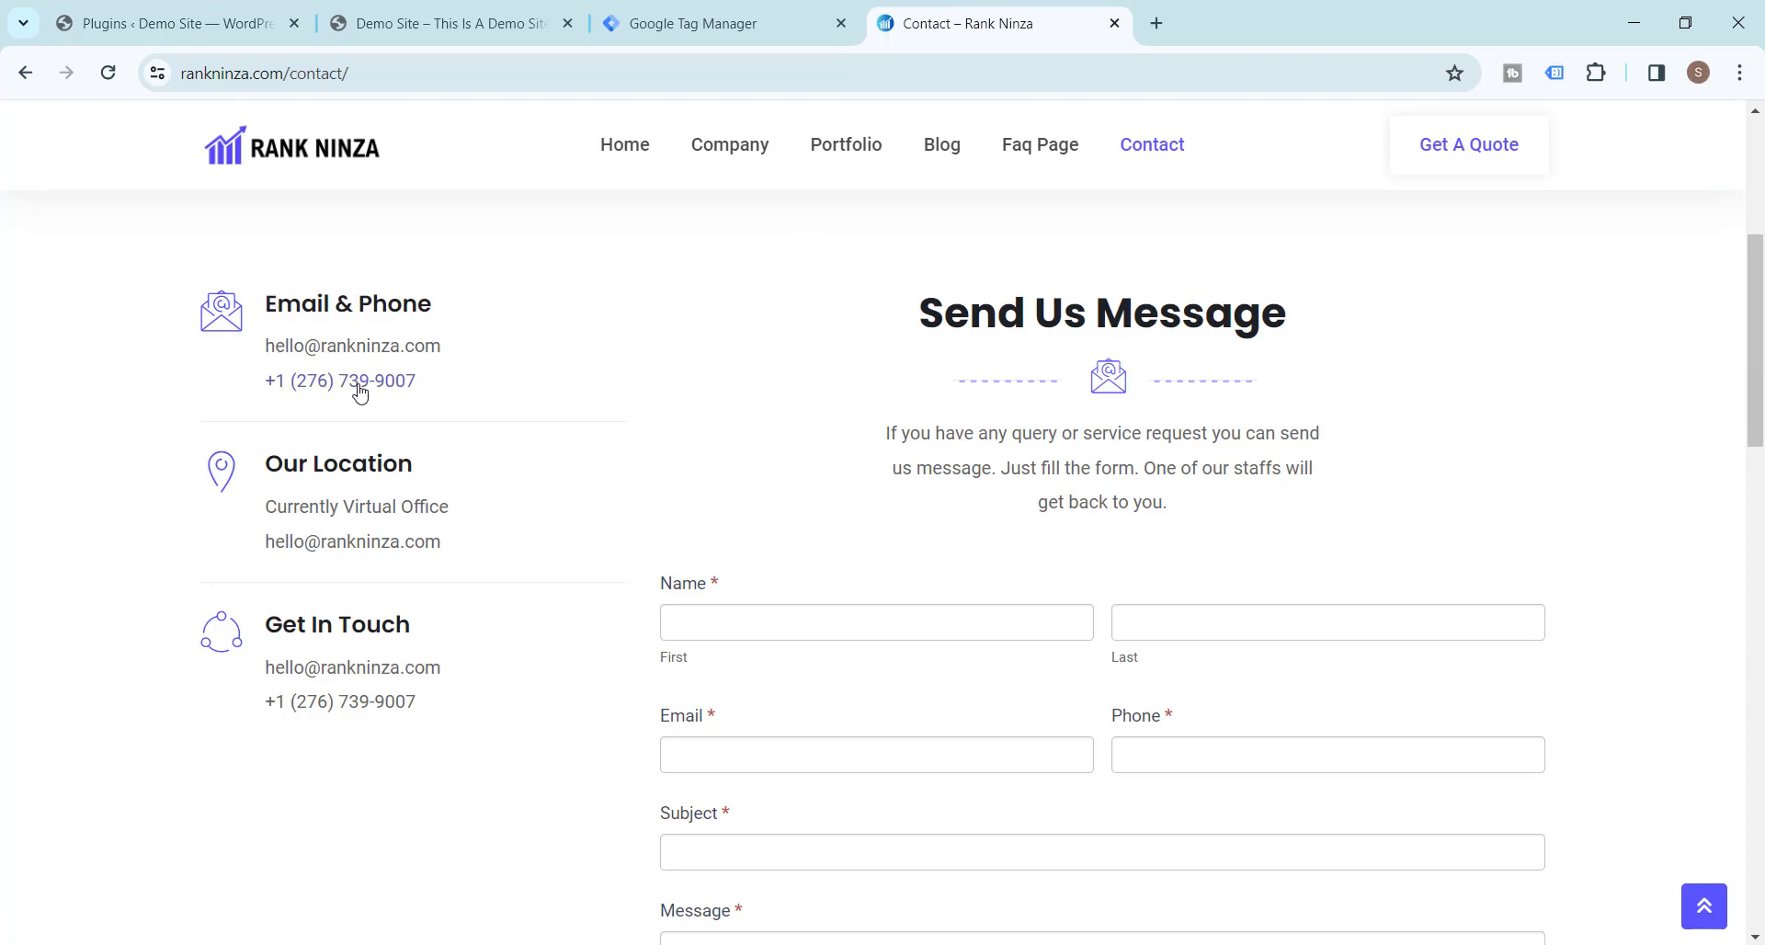
pyautogui.click(496, 6)
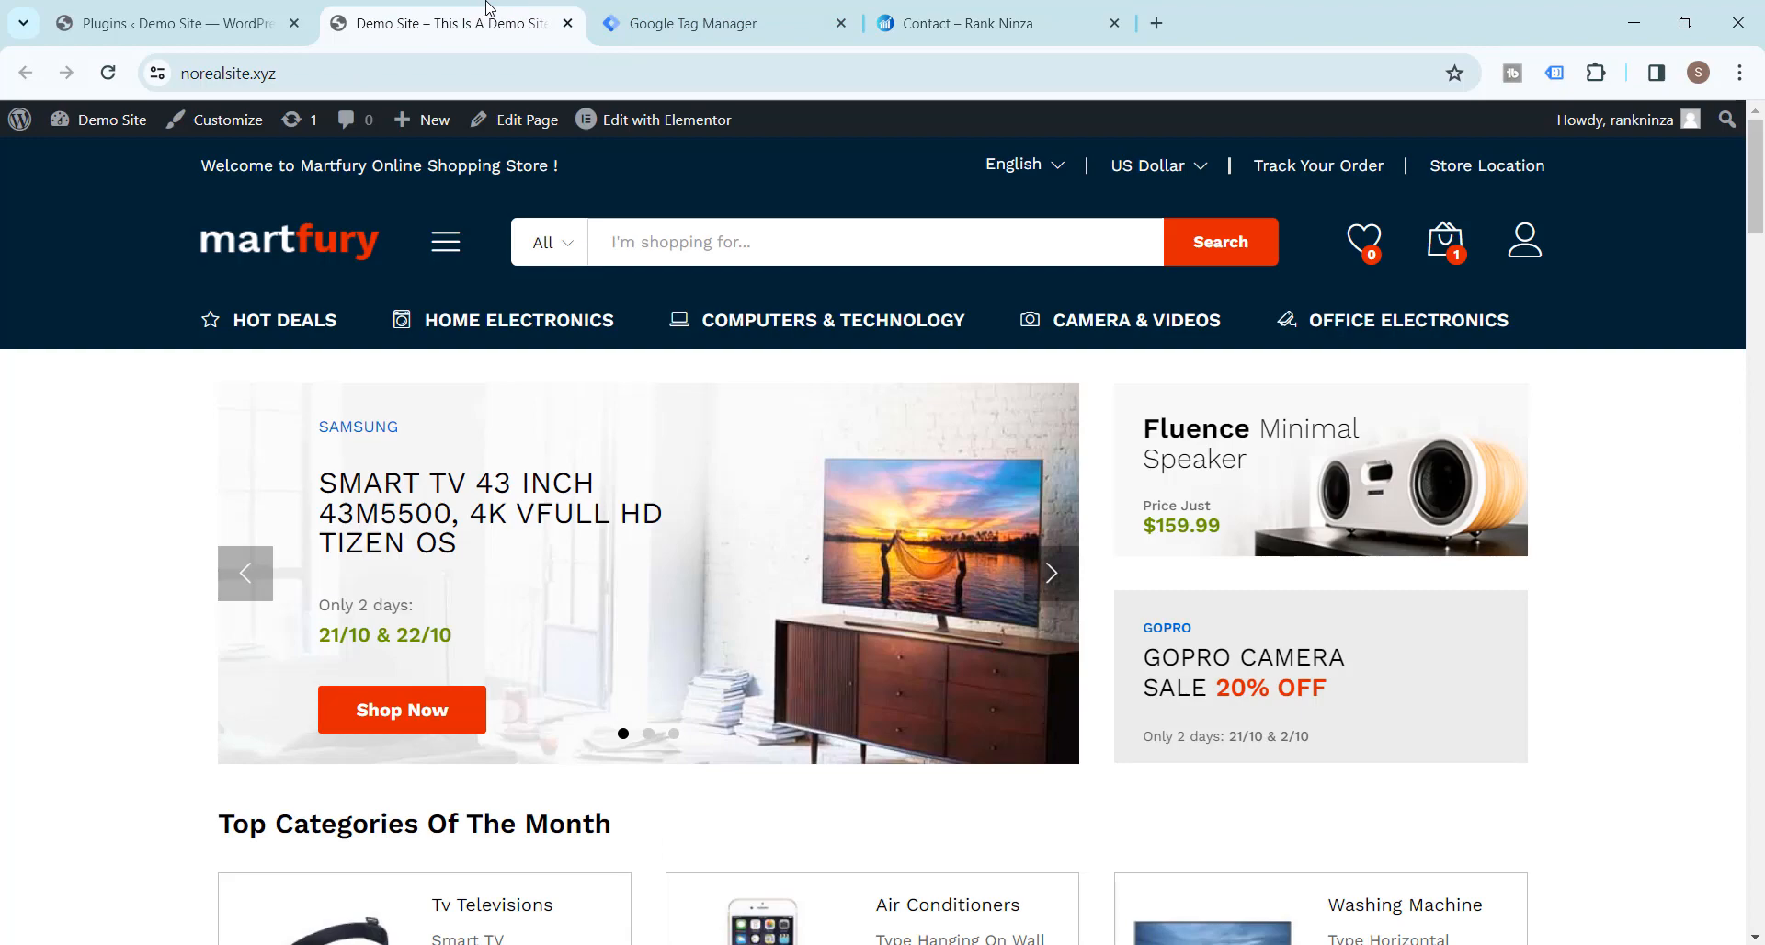
# Return to the demo site's installed plugins and open the settings of the GTM4WP plugin.
pyautogui.click(265, 7)
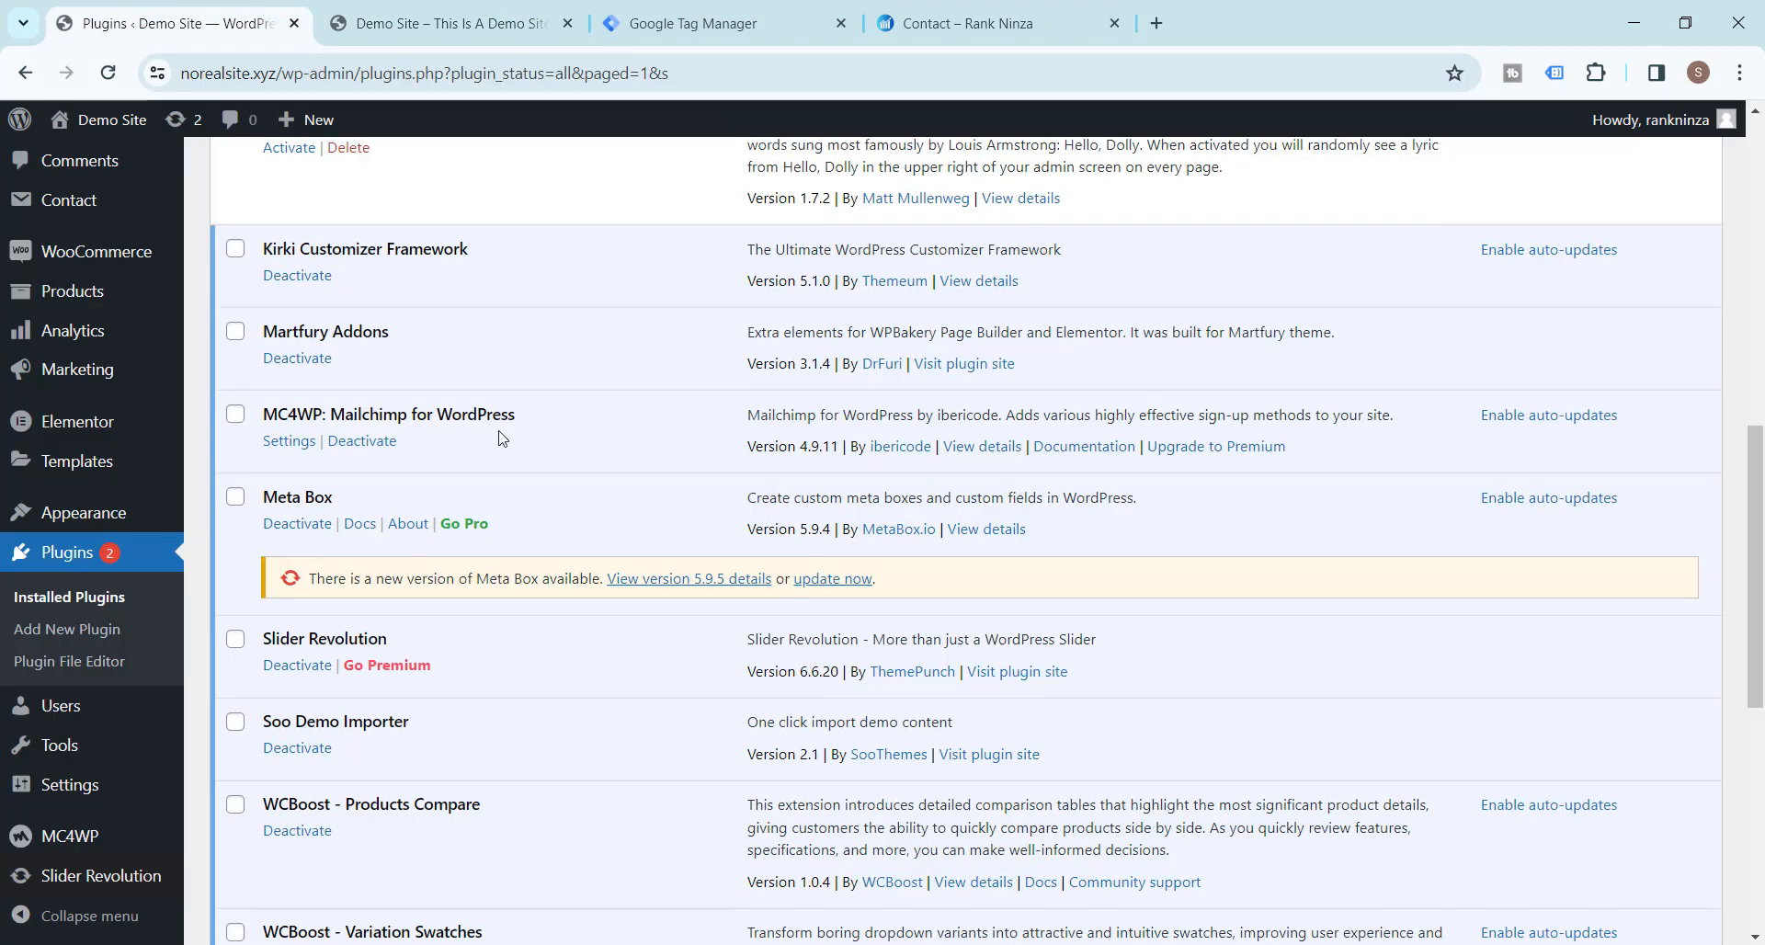
pyautogui.scroll(-3, 497, 437)
pyautogui.scroll(-3, 500, 438)
pyautogui.scroll(8, 500, 439)
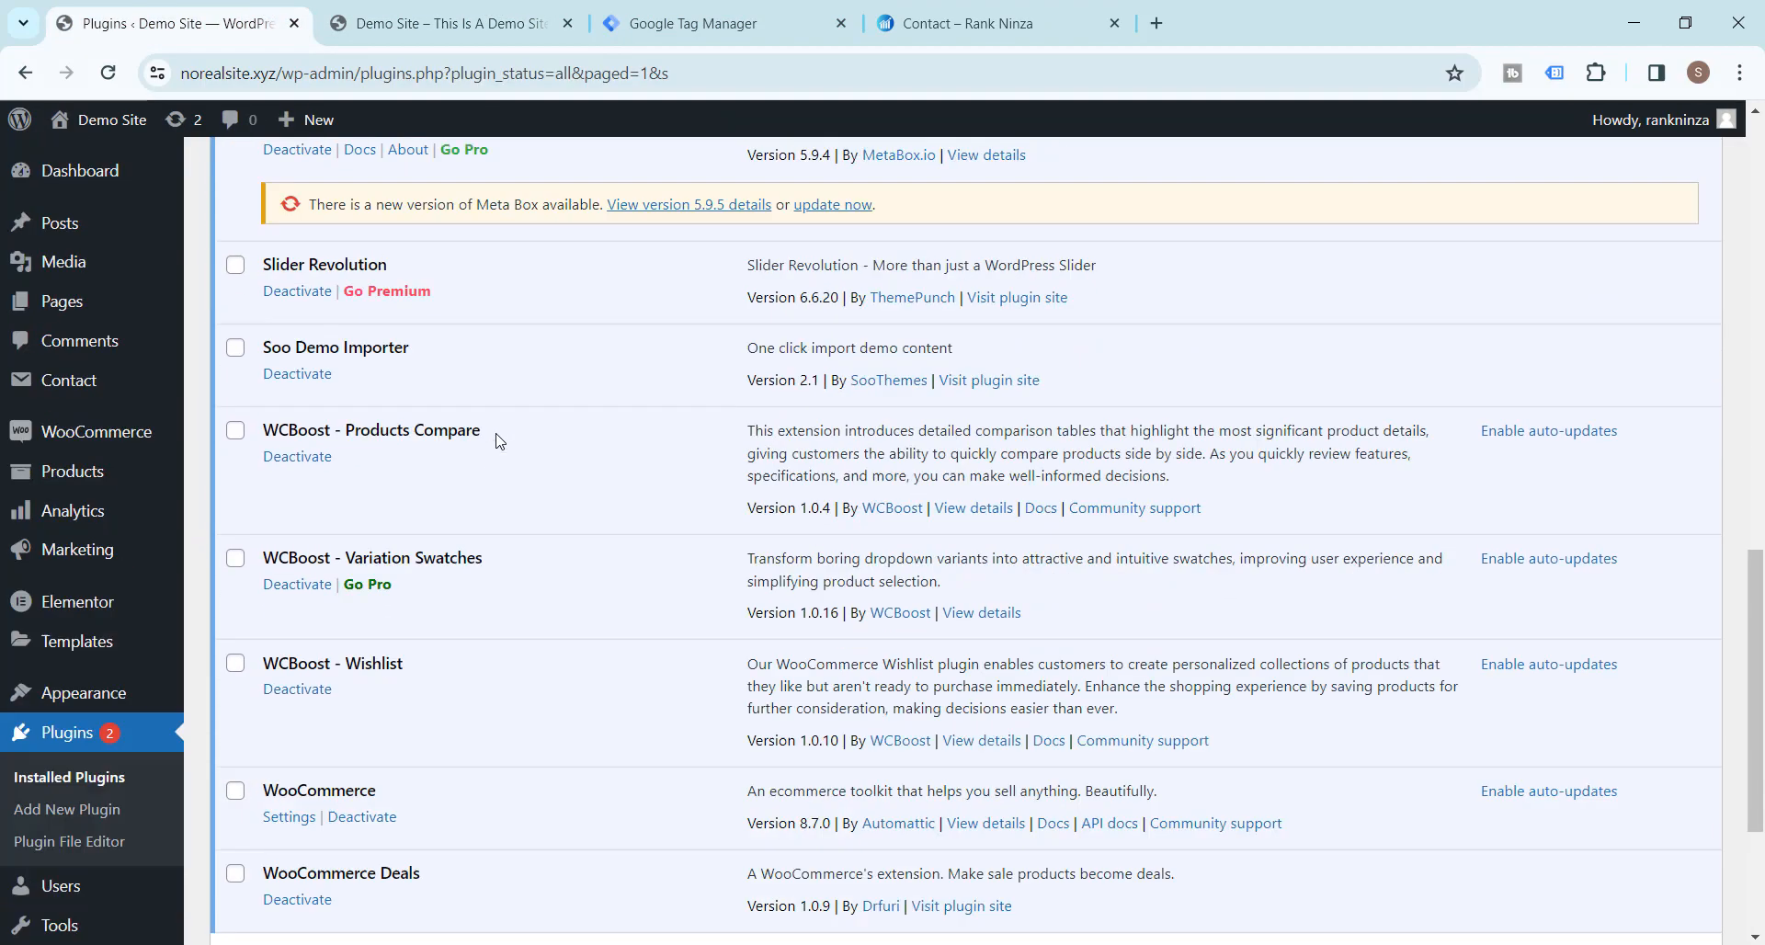
pyautogui.scroll(2, 497, 438)
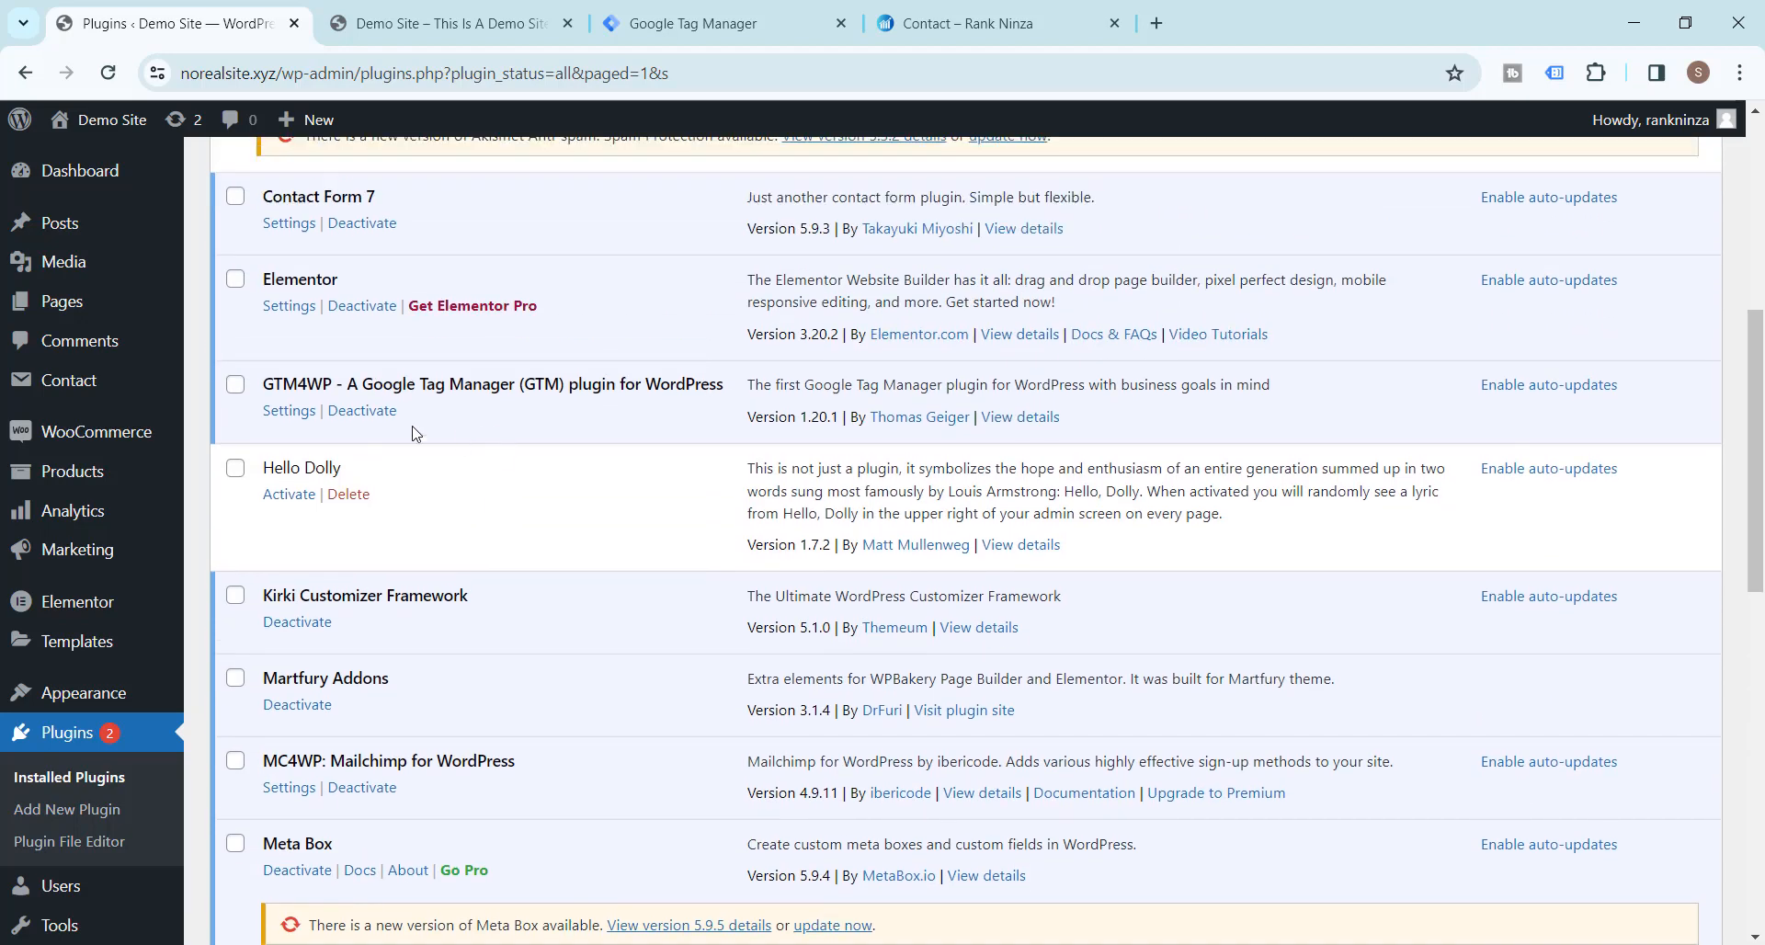
pyautogui.click(297, 414)
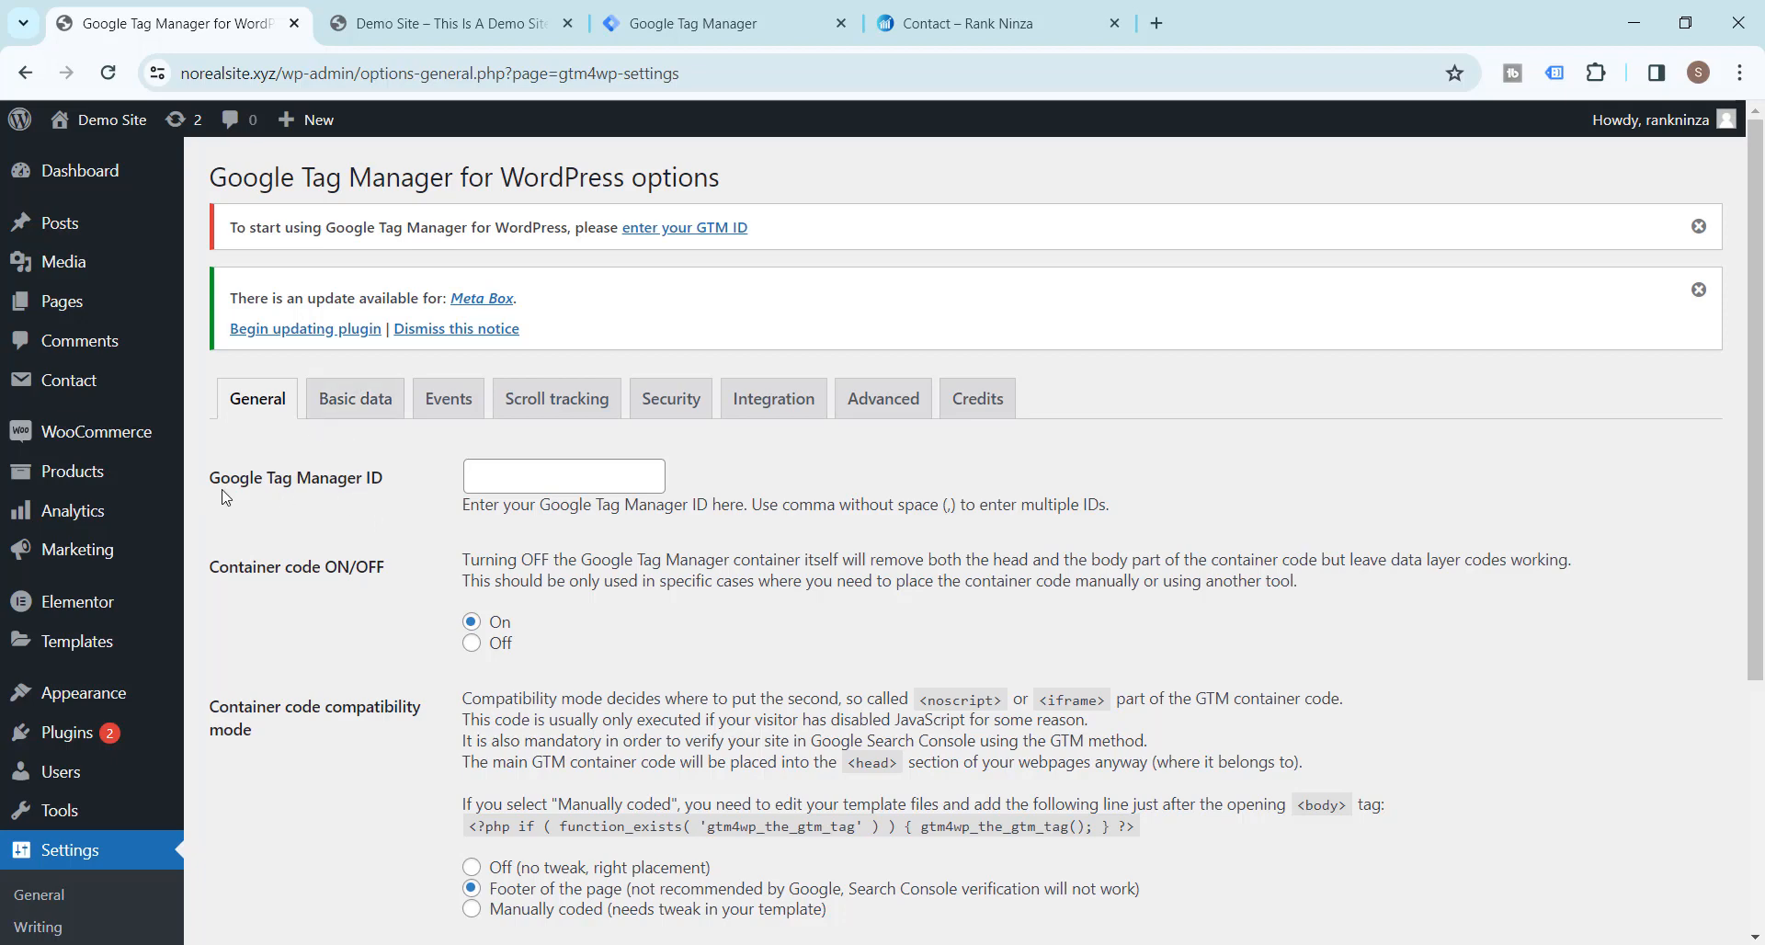
# Enter the container ID GTM-N78Q79SD from Google Tag Manager as the plugin's Google Tag Manager ID and save the settings.
pyautogui.click(699, 23)
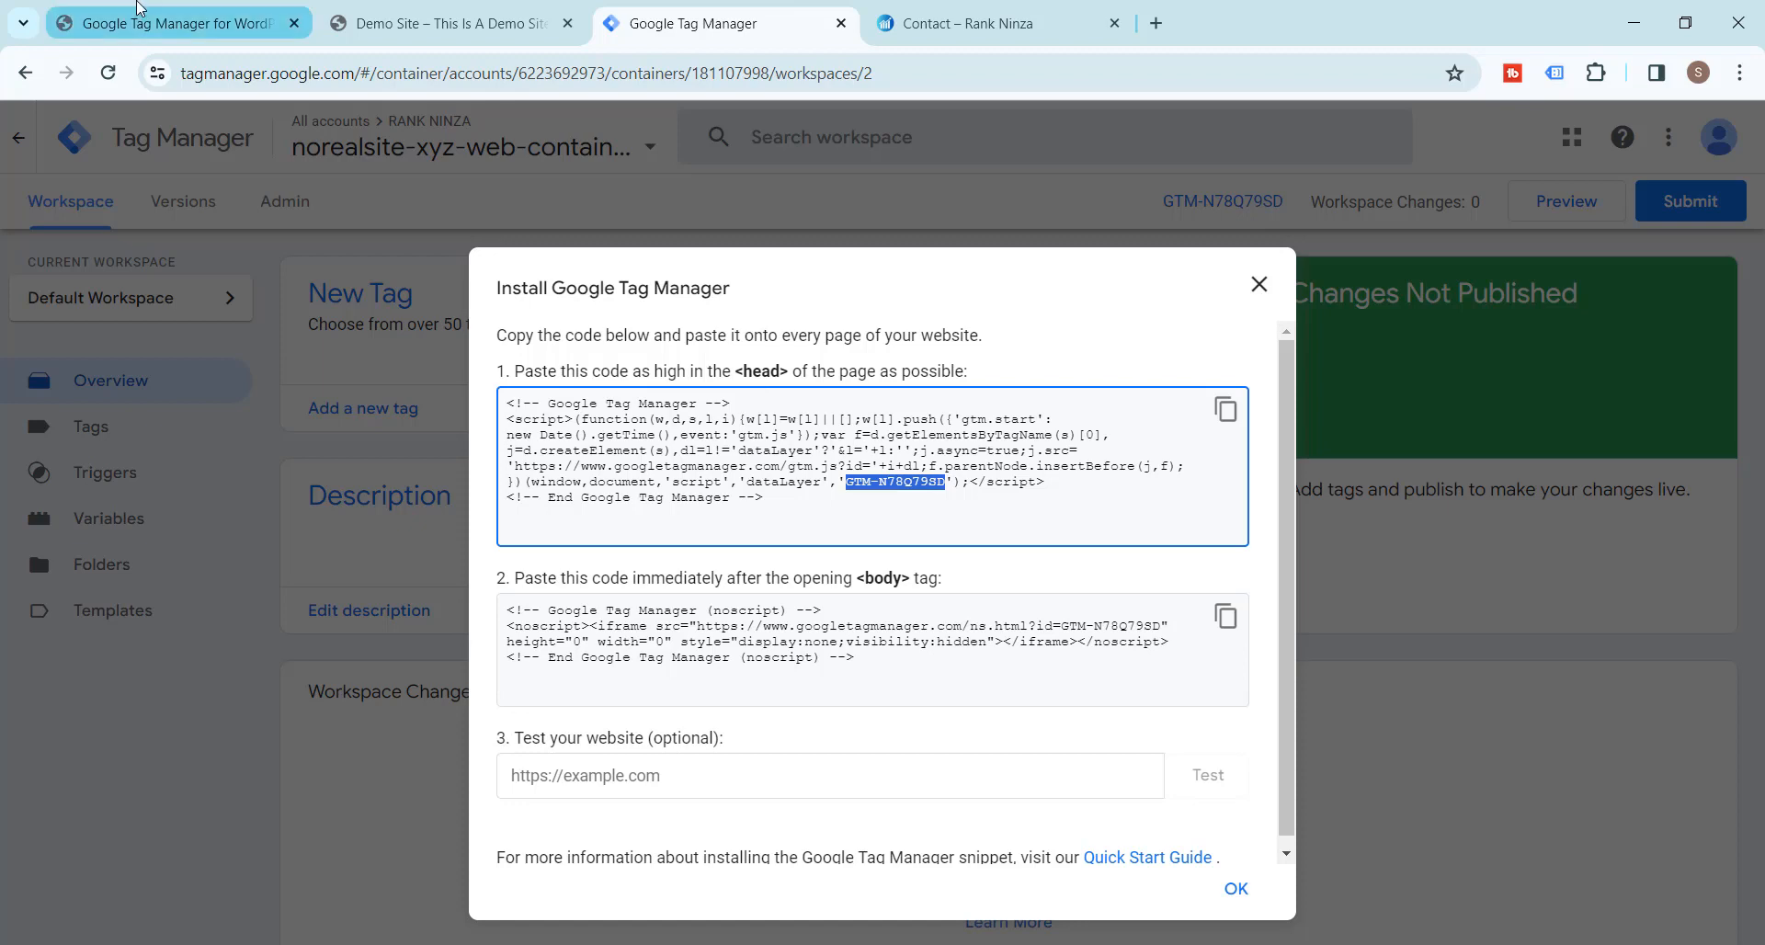
pyautogui.click(174, 23)
pyautogui.click(498, 480)
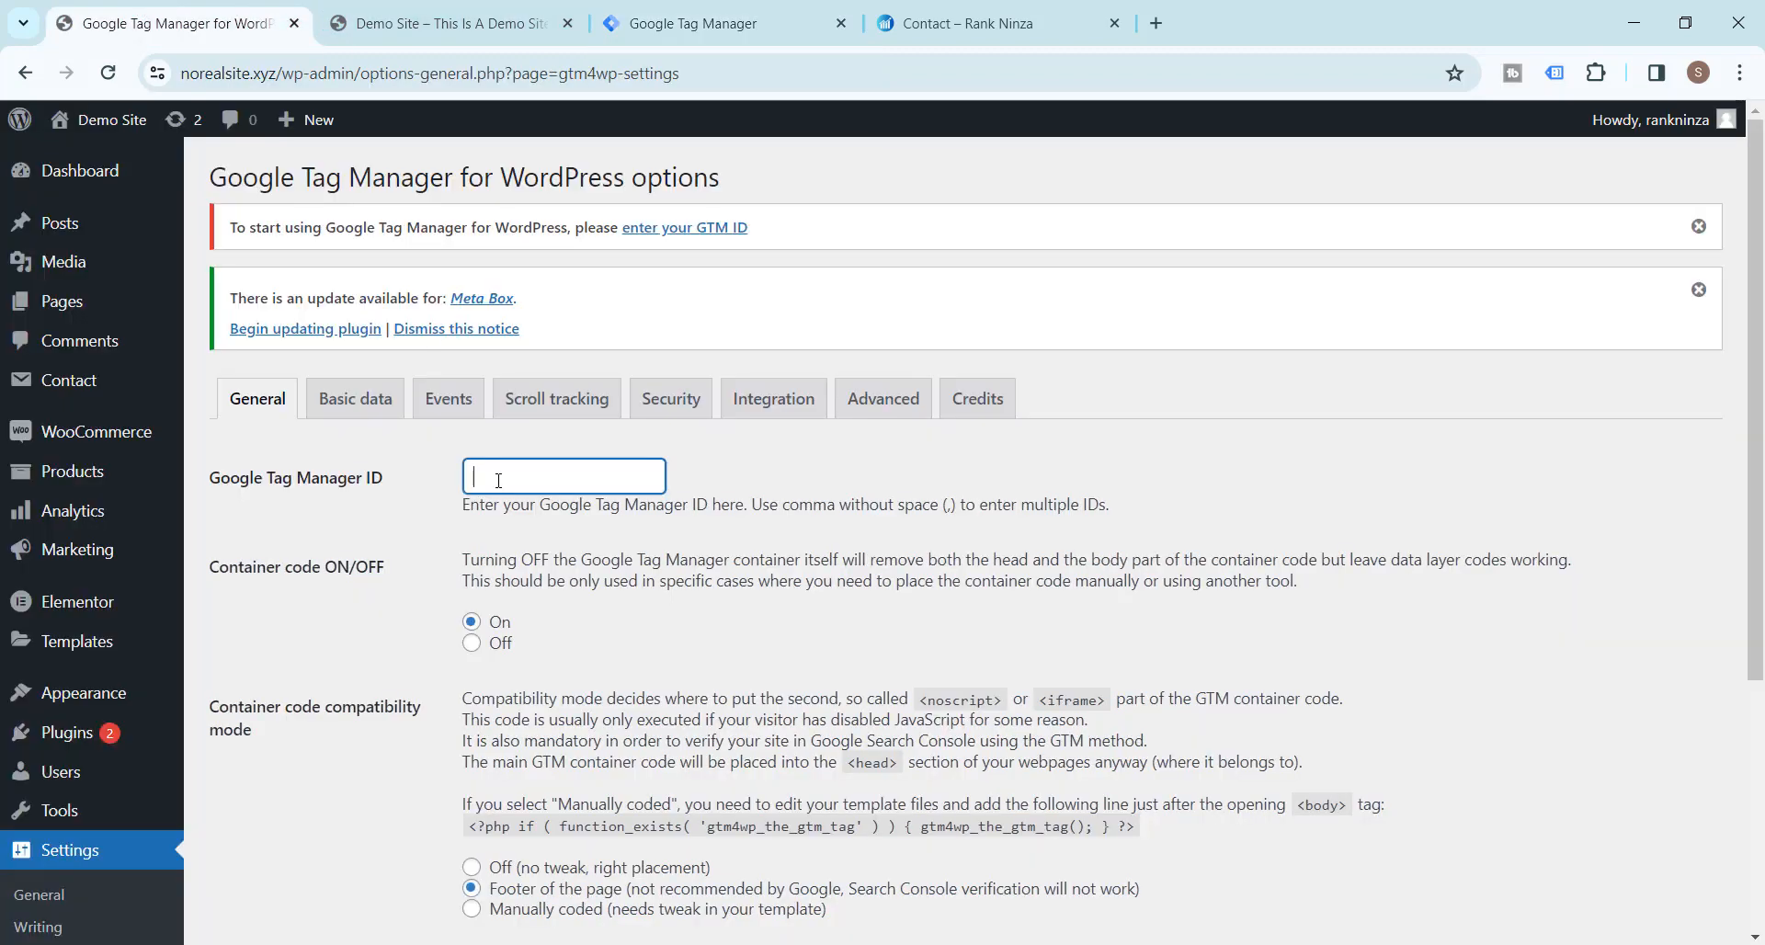
pyautogui.write('GTM-N78Q79SD')
pyautogui.click(374, 575)
pyautogui.scroll(-1, 375, 575)
pyautogui.scroll(-4, 374, 574)
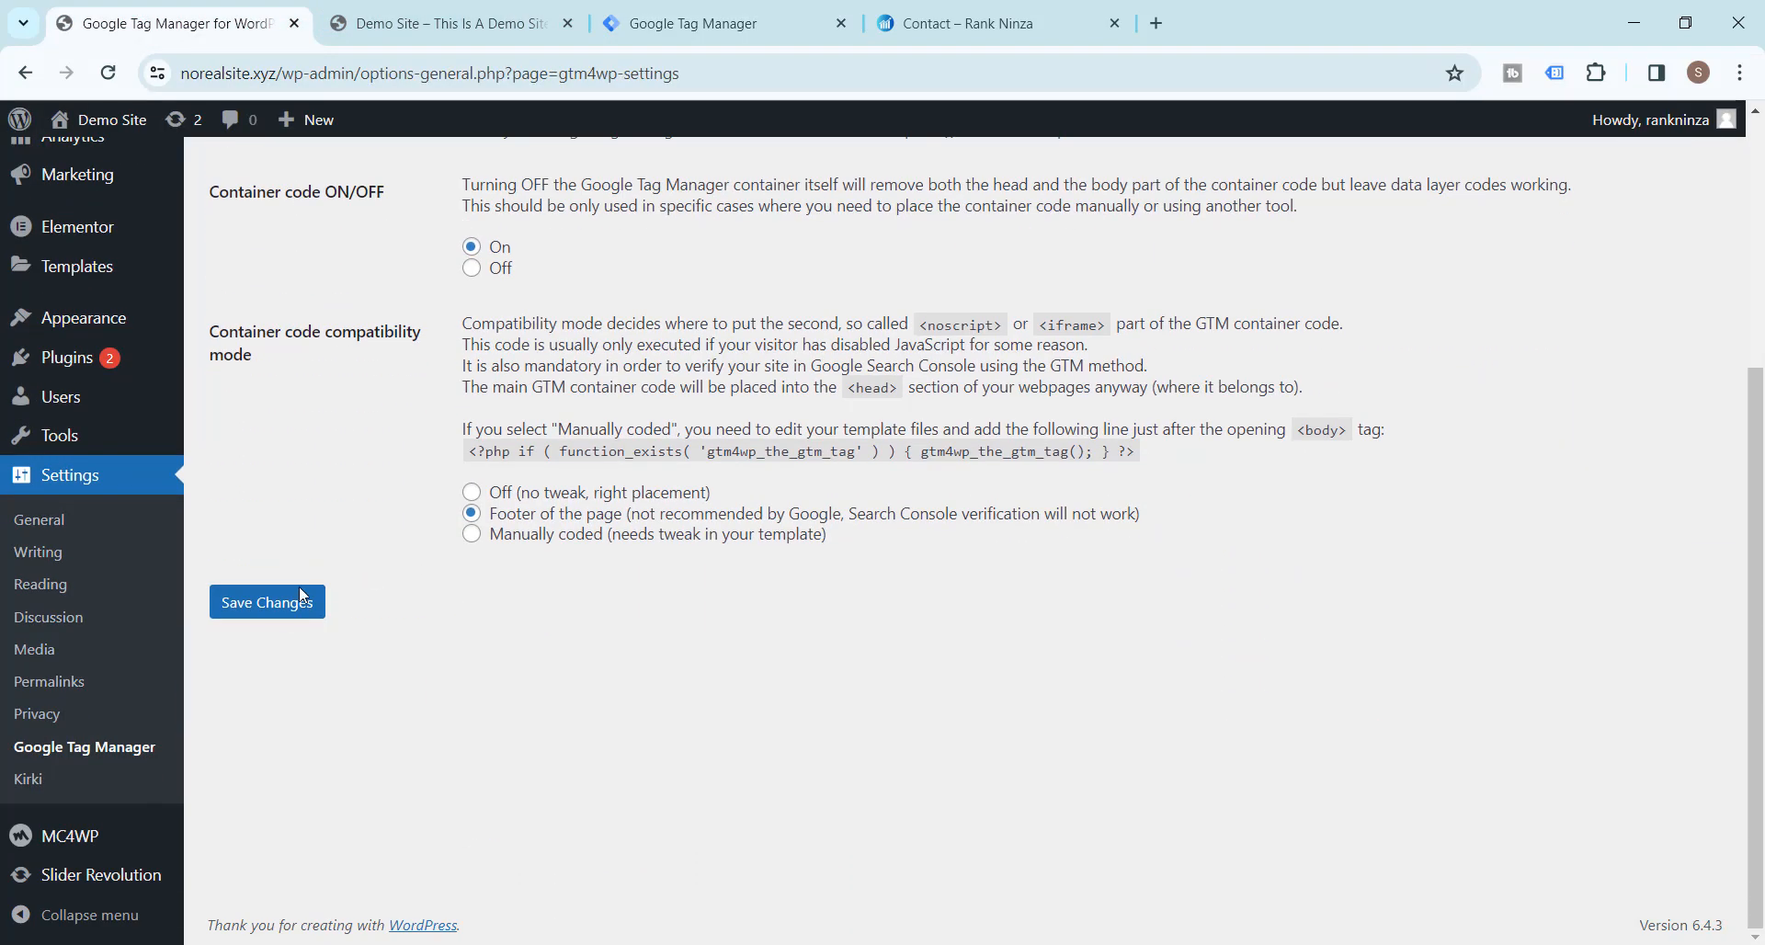
pyautogui.click(267, 602)
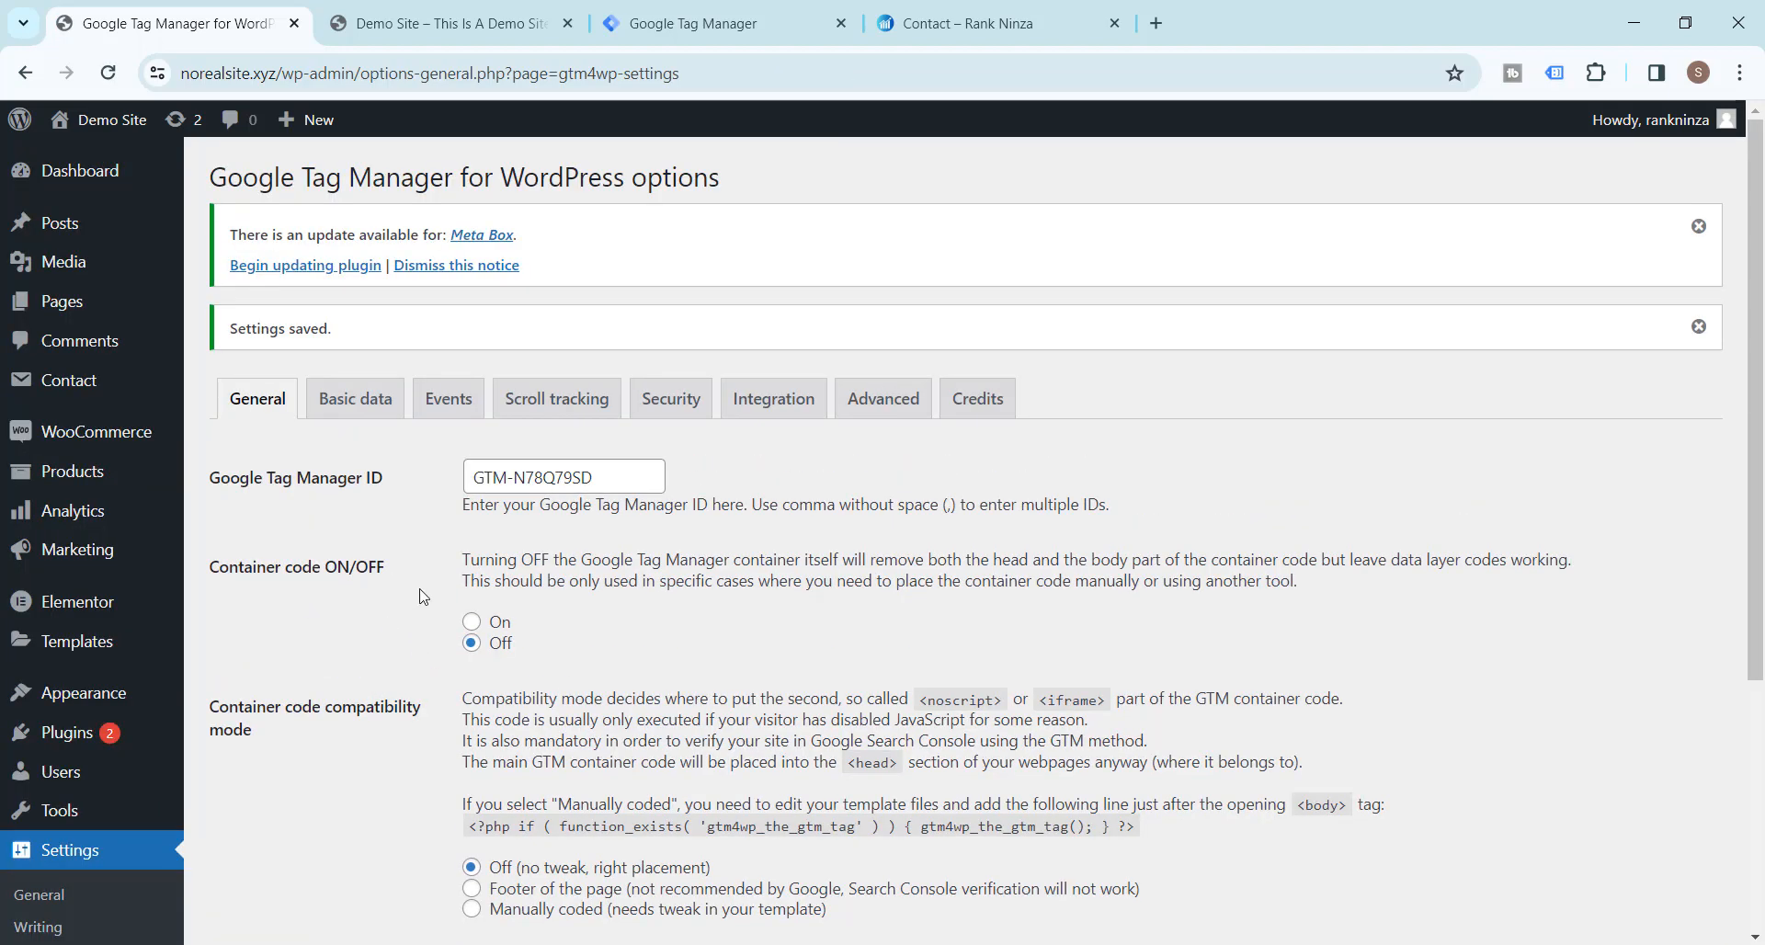
# Set Container code ON/OFF to On and save the plugin settings.
pyautogui.click(472, 621)
pyautogui.scroll(-4, 343, 627)
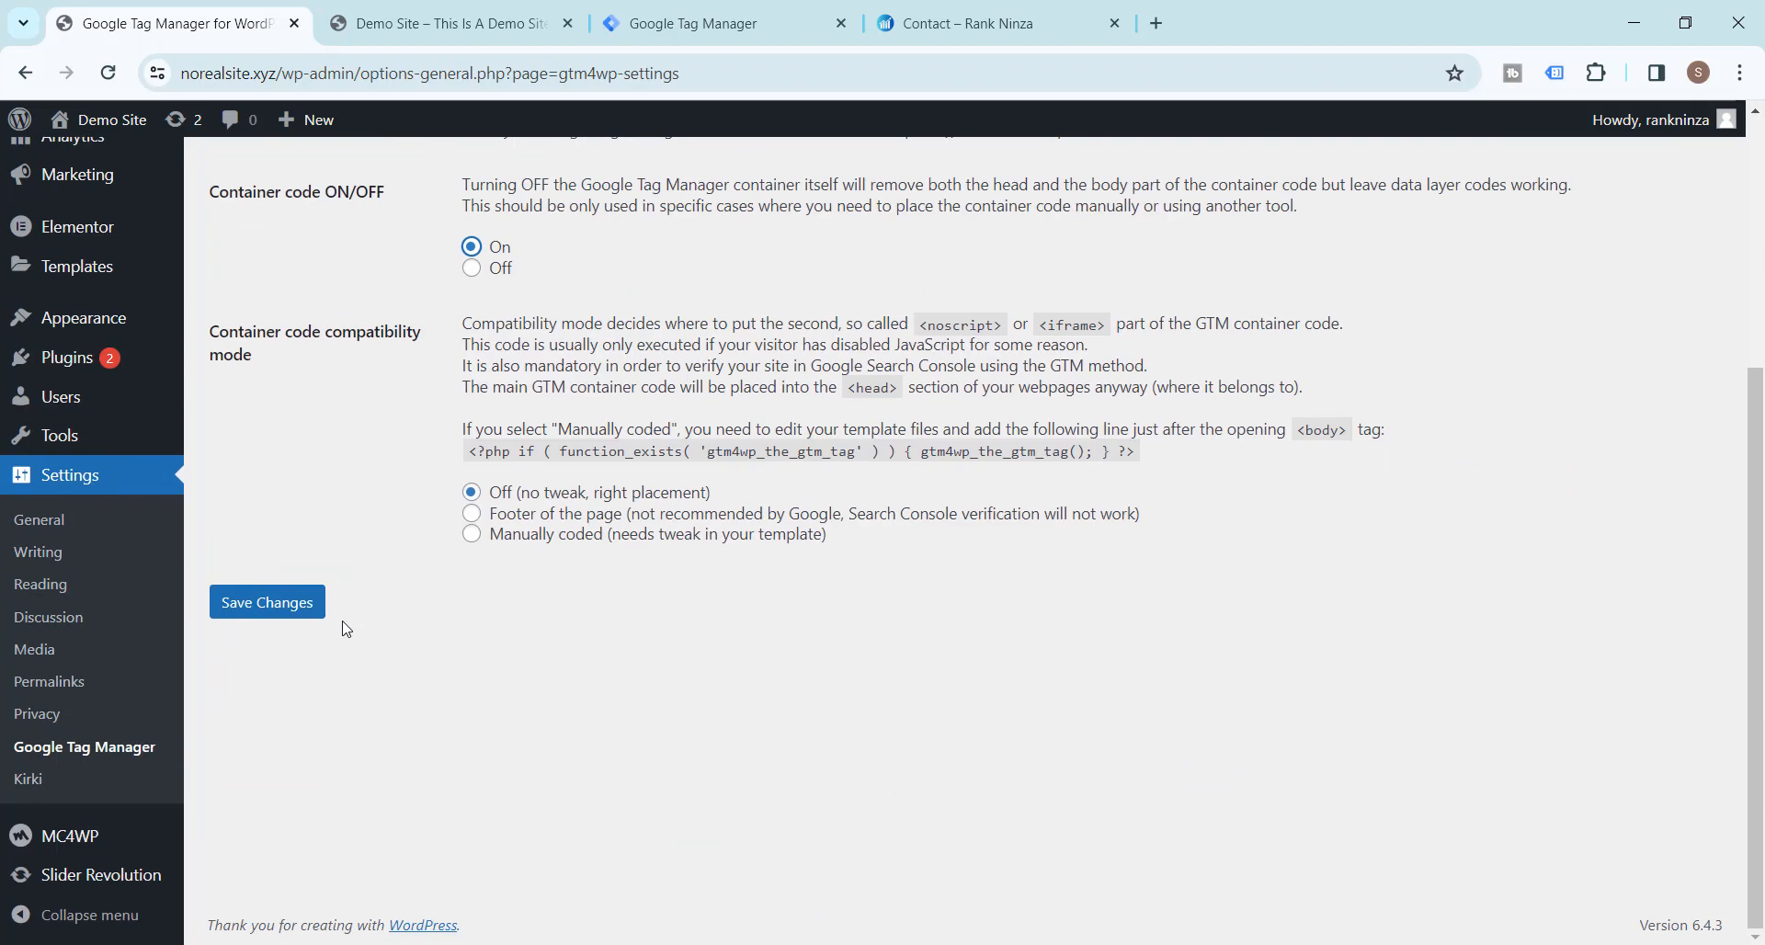
pyautogui.click(281, 614)
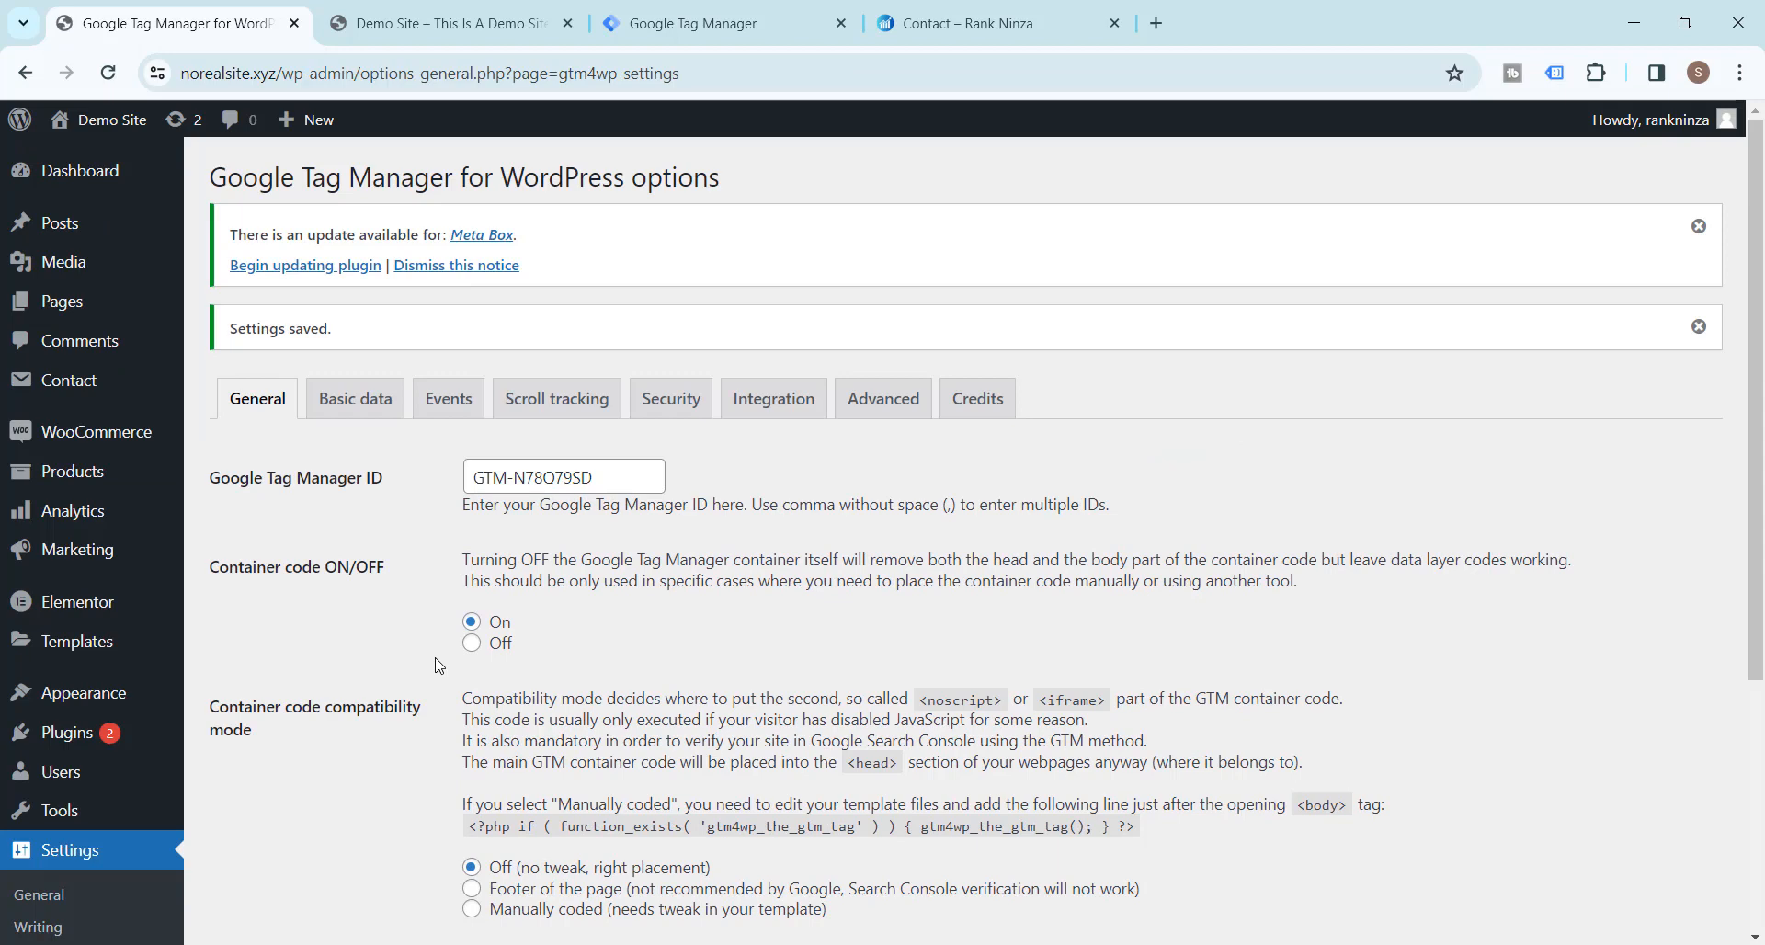
# Enable Tag Assistant Legacy on the demo site's home page, reload the page and check the tag analysis.
pyautogui.click(411, 11)
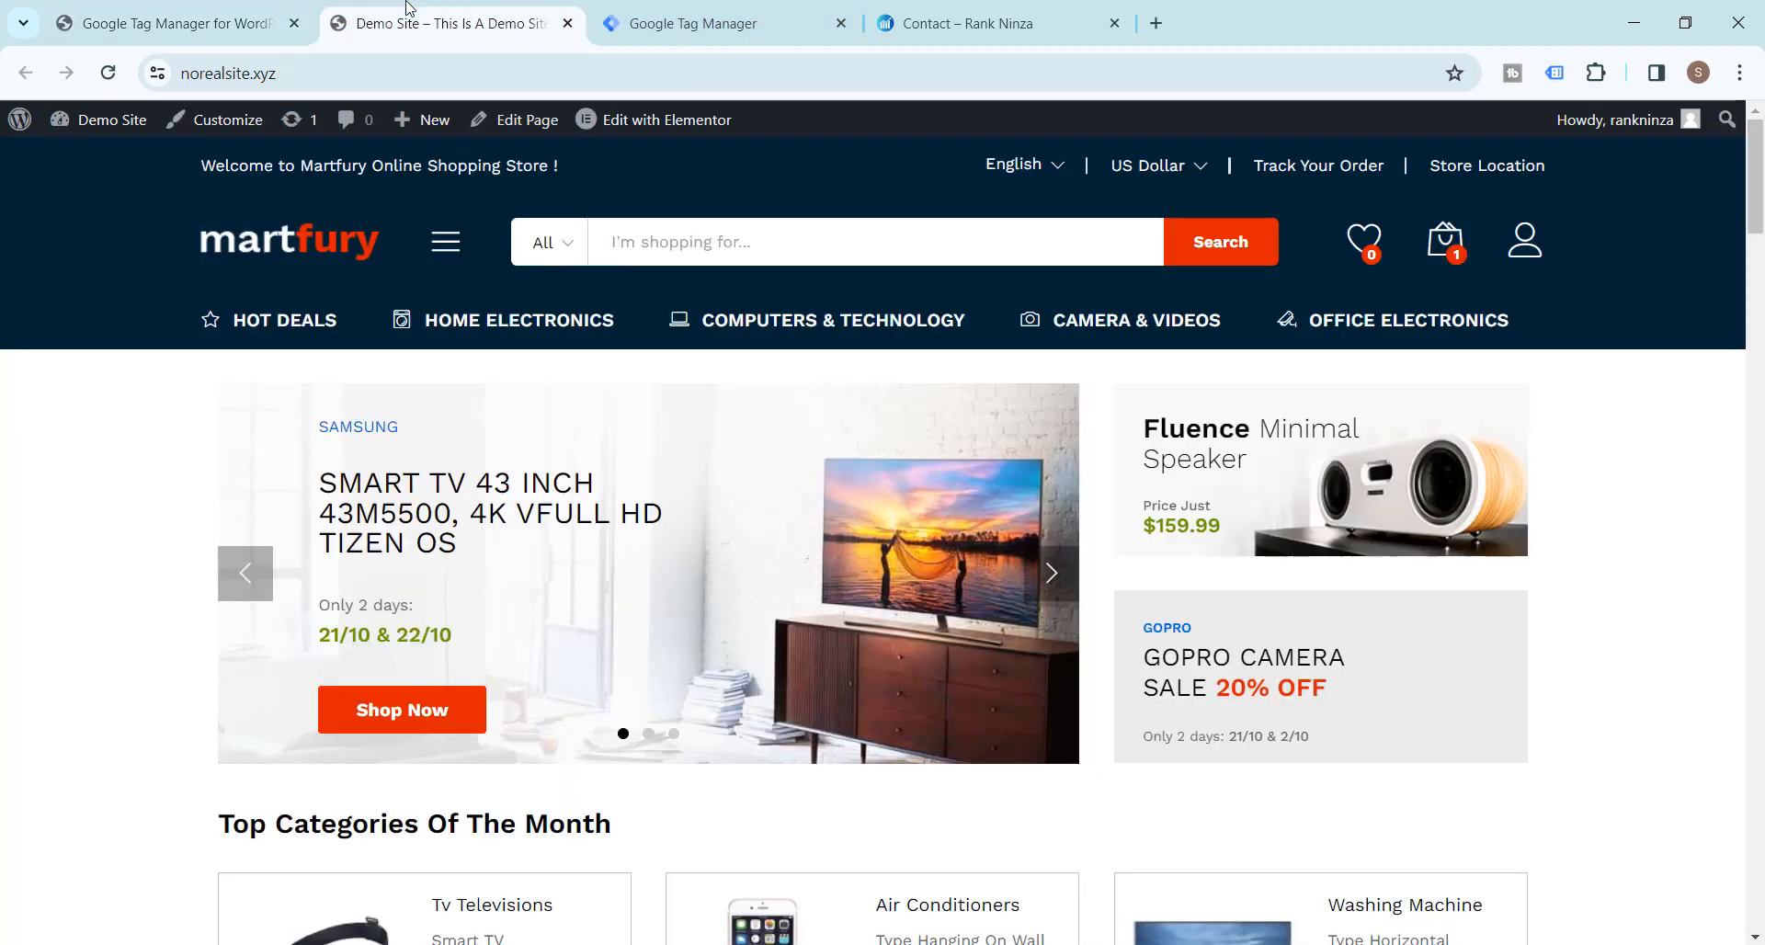
pyautogui.click(109, 73)
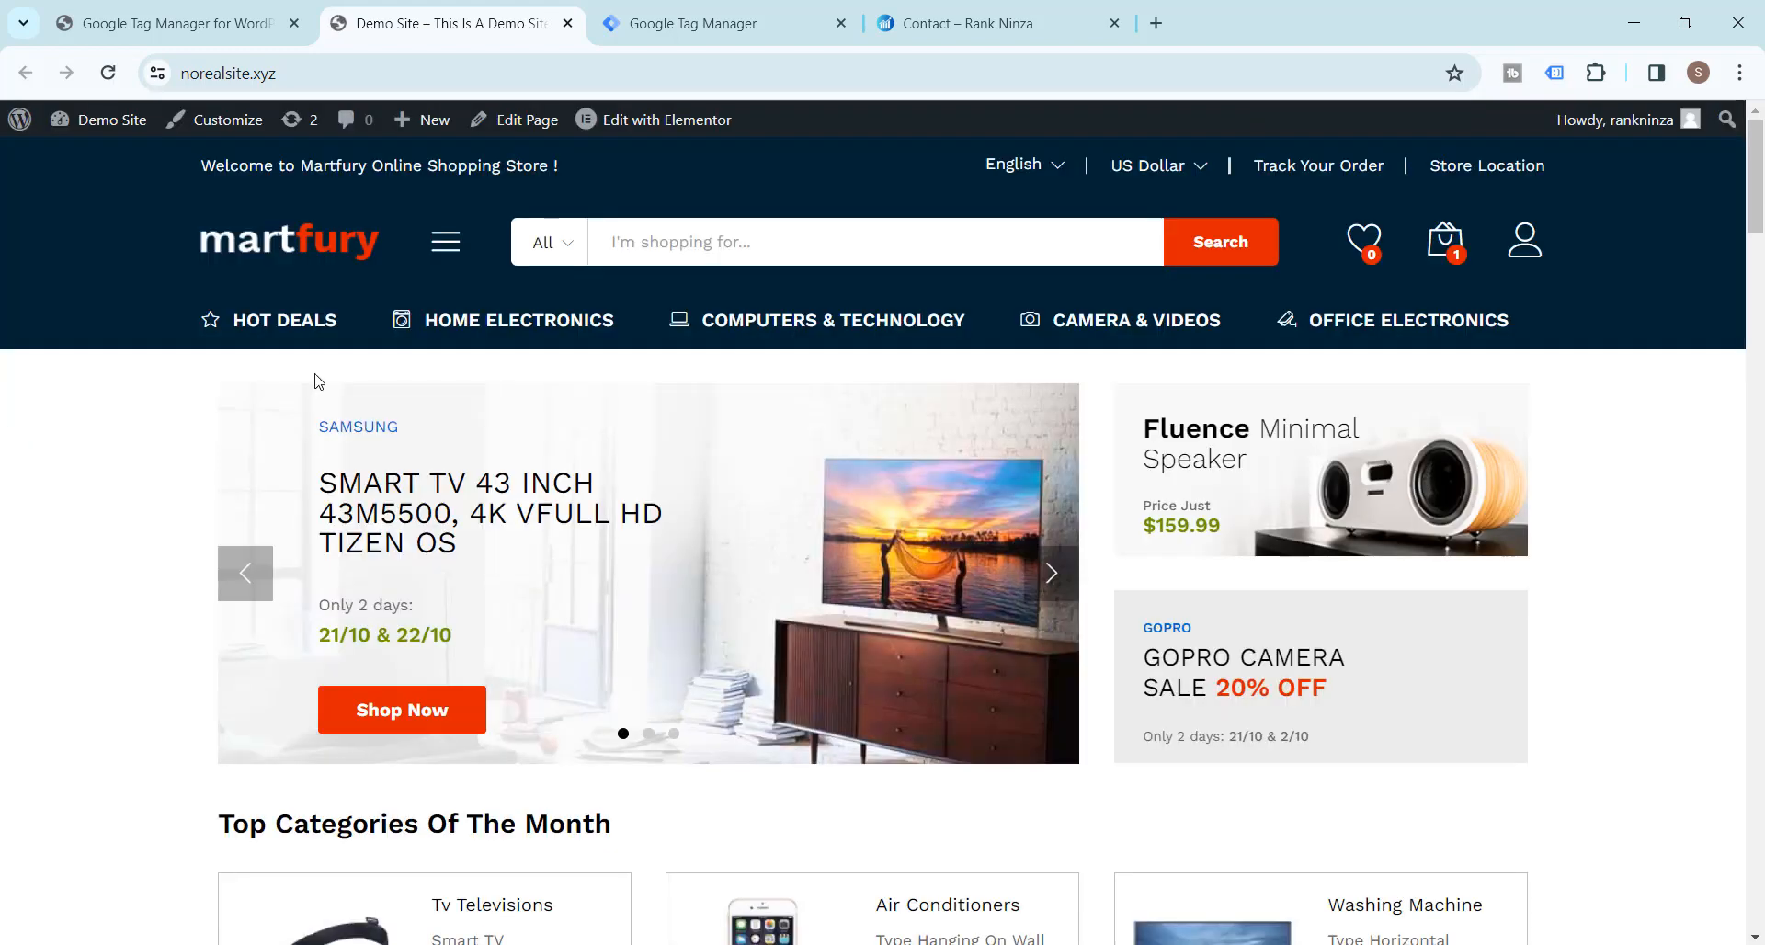
pyautogui.click(1555, 73)
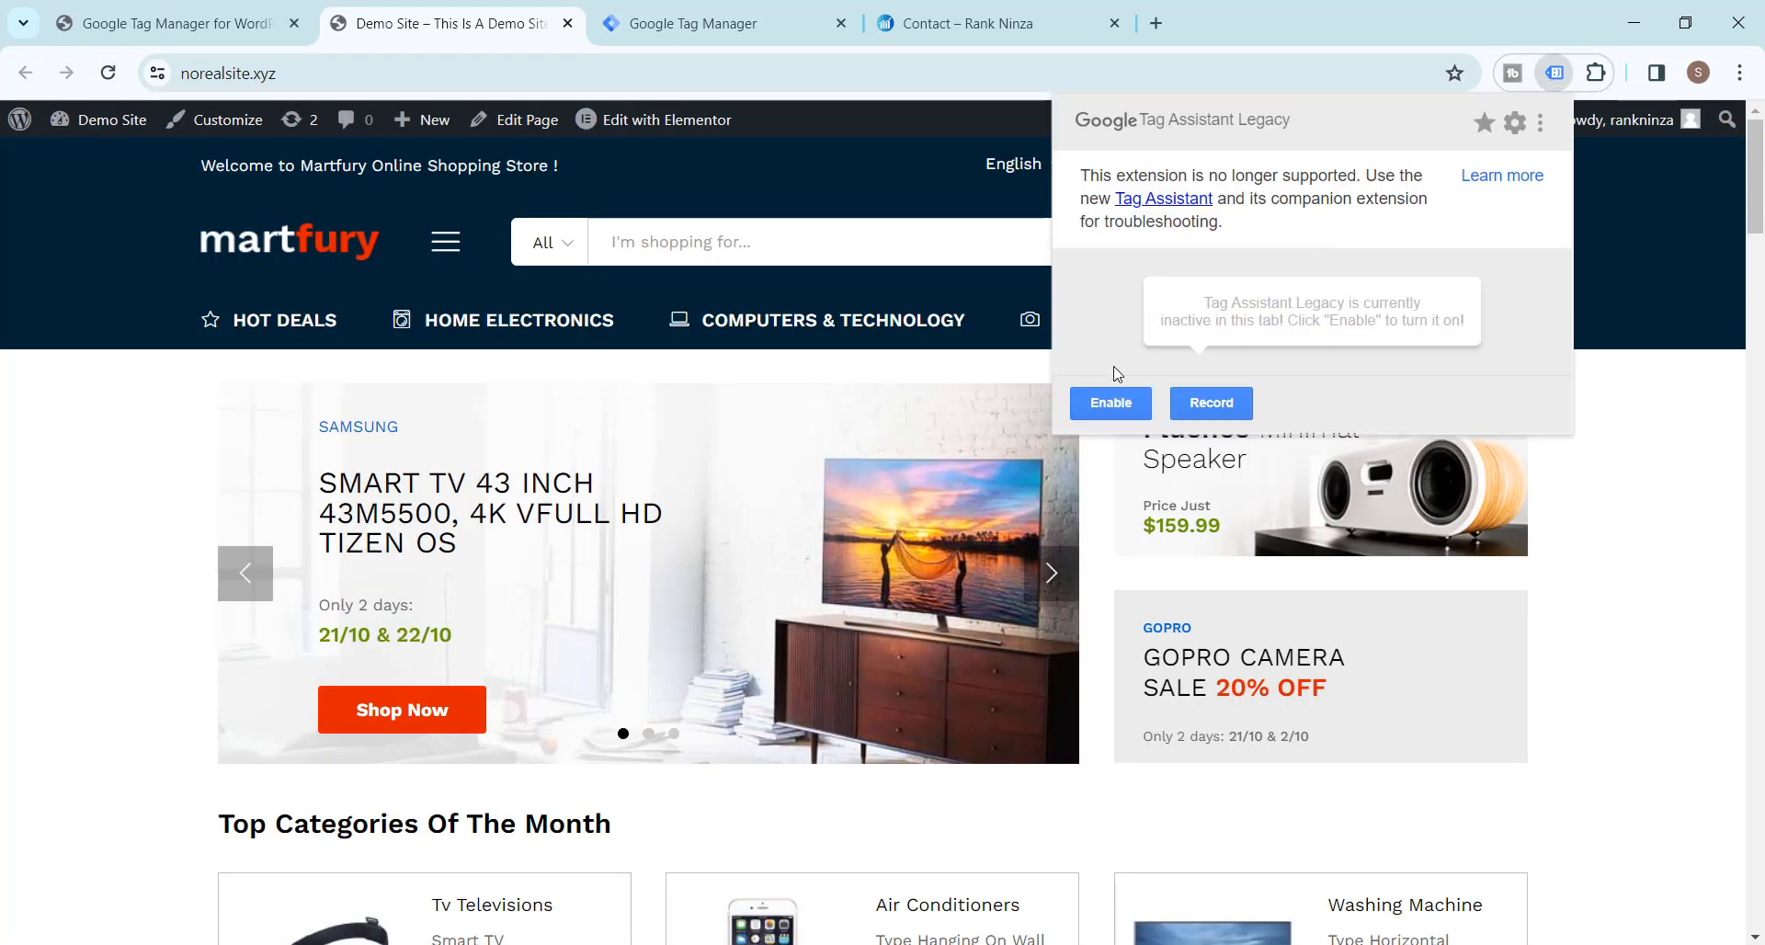
pyautogui.click(1110, 409)
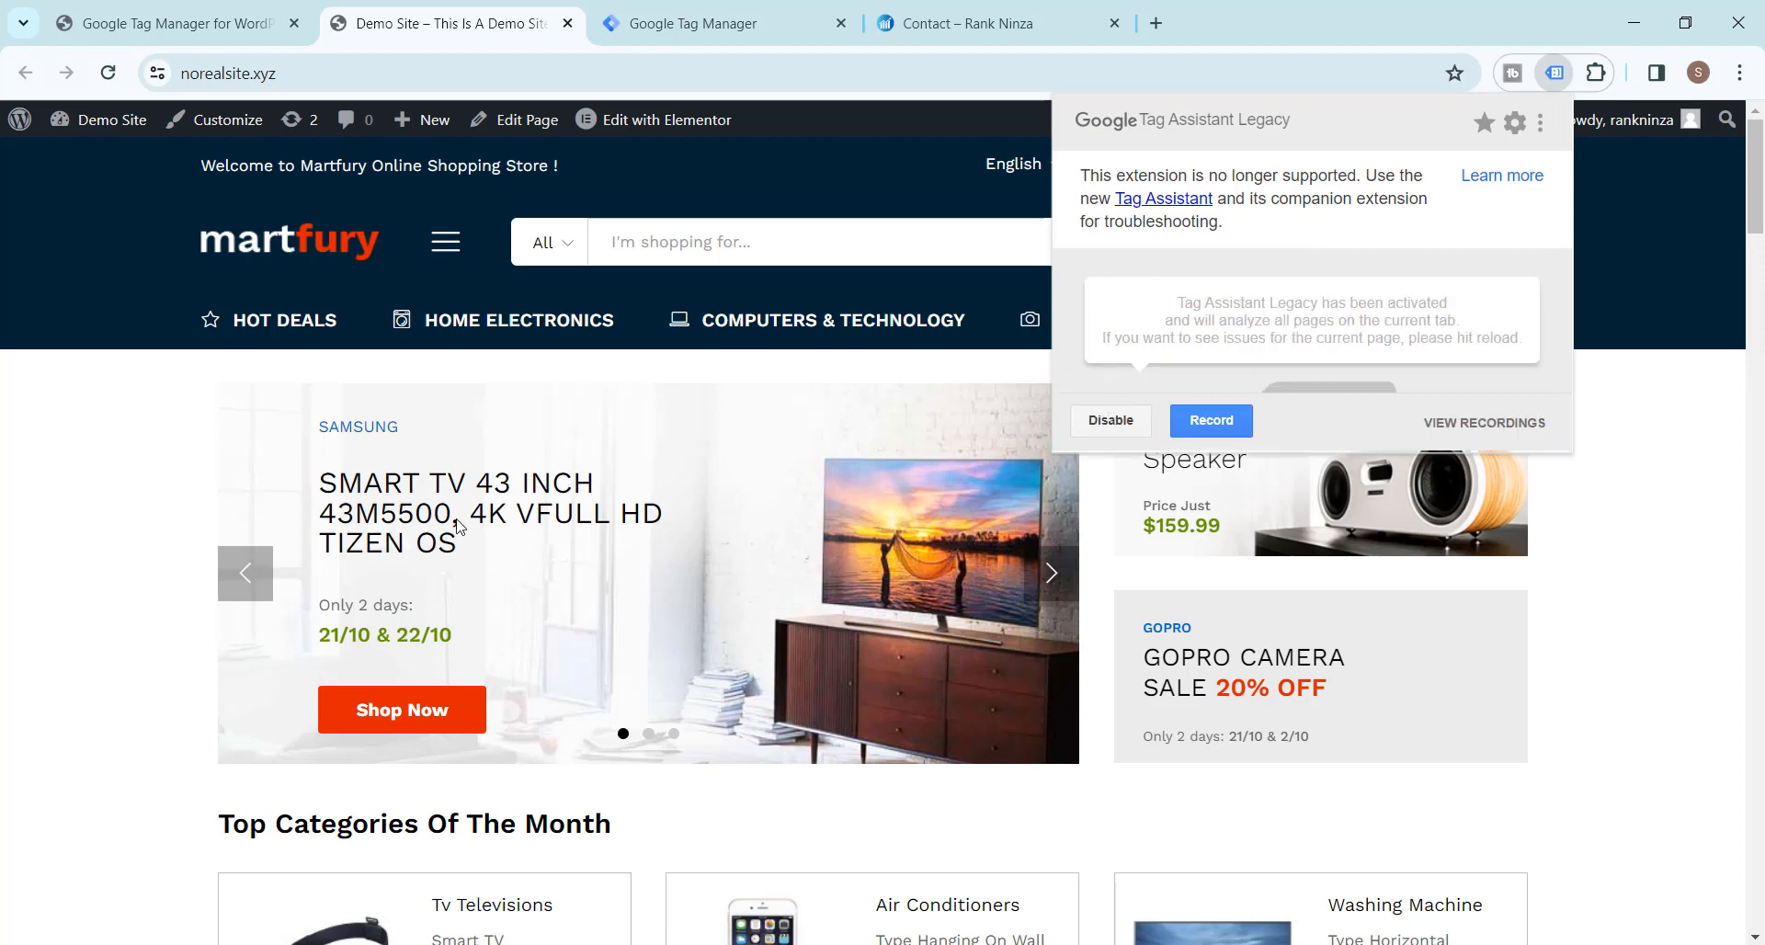
pyautogui.click(50, 568)
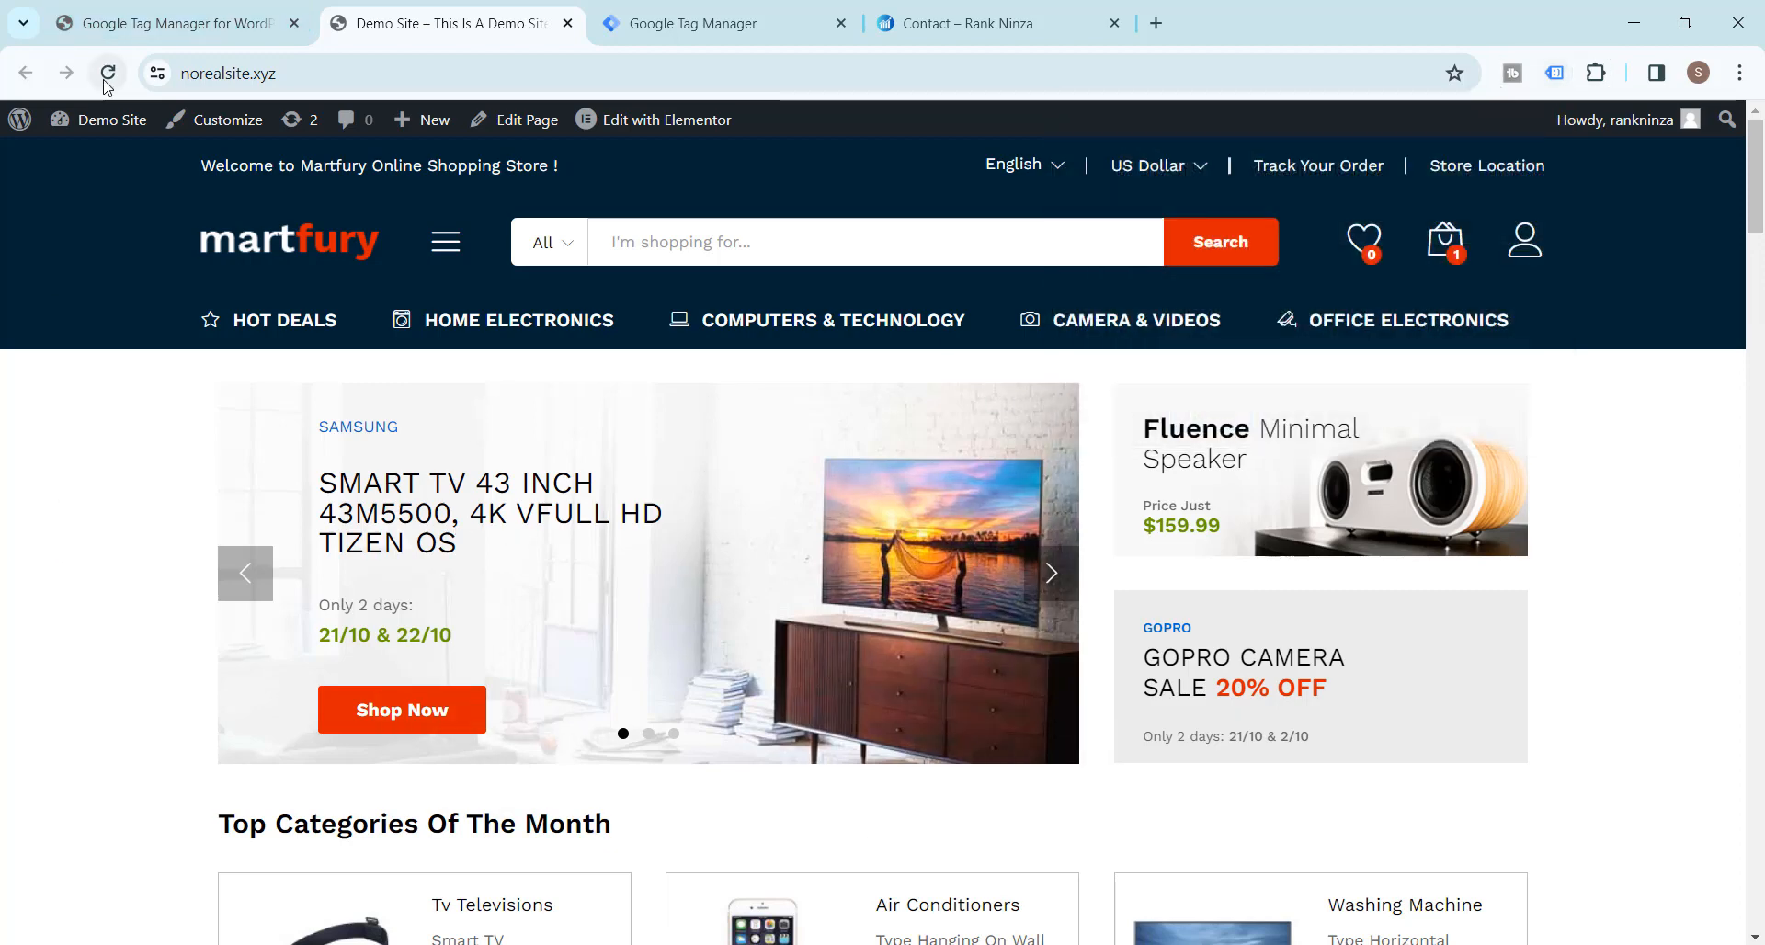
pyautogui.click(108, 73)
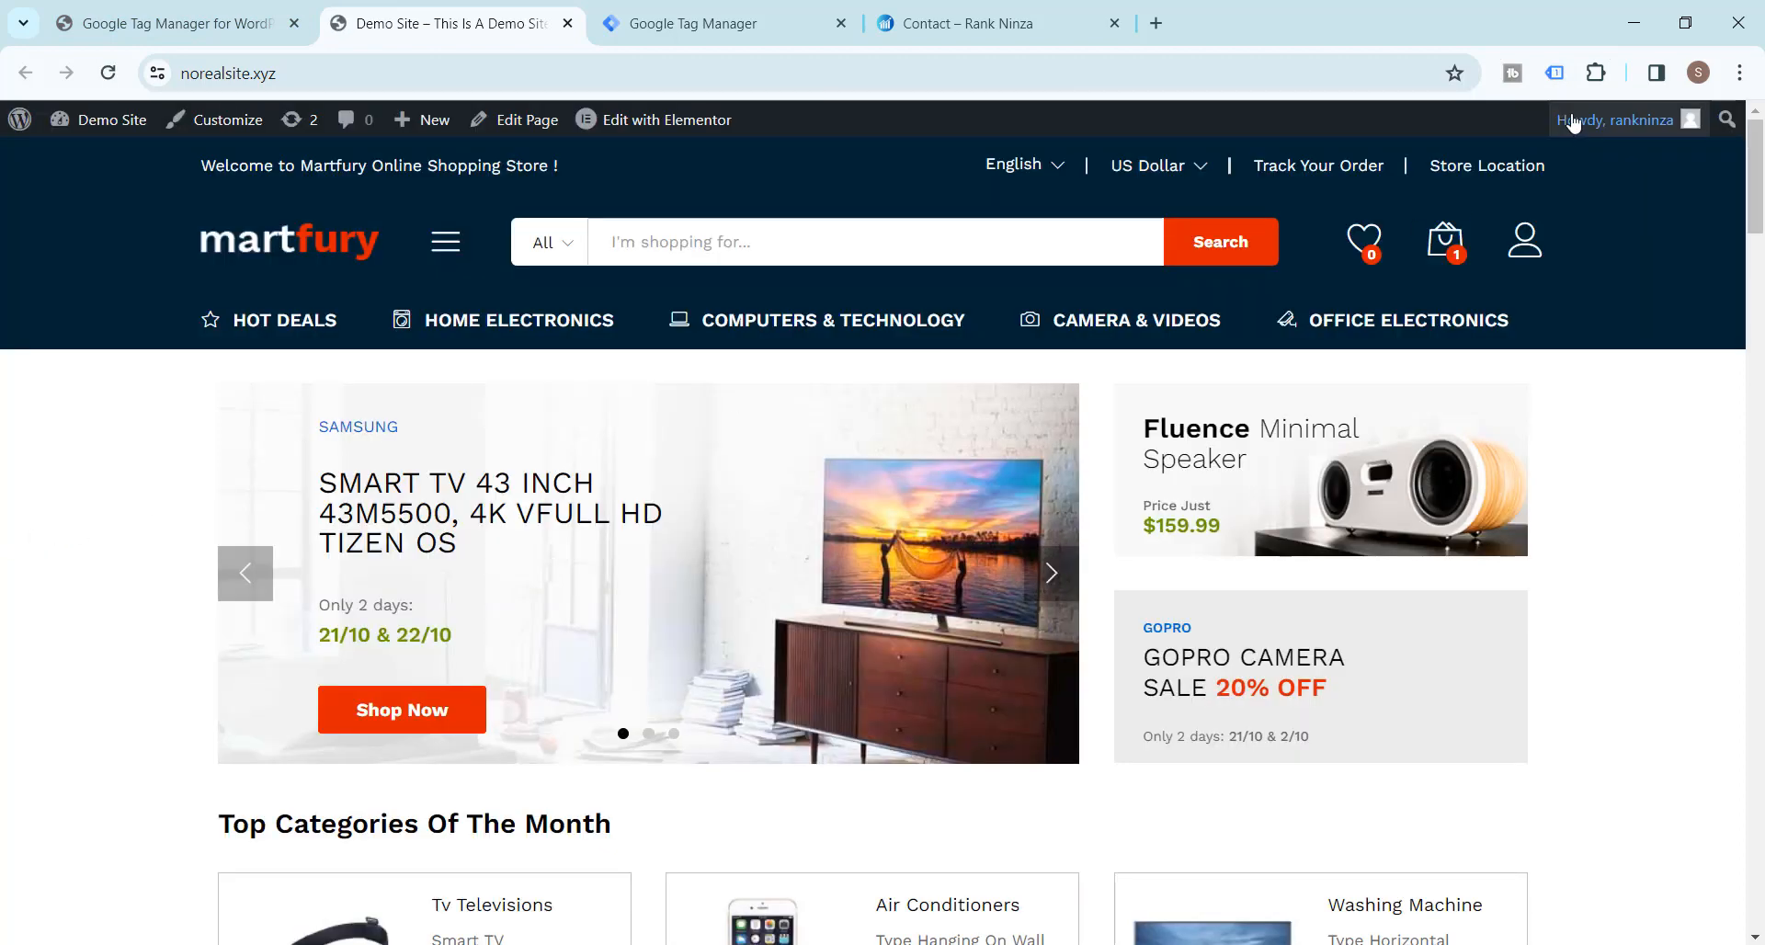
pyautogui.click(1554, 73)
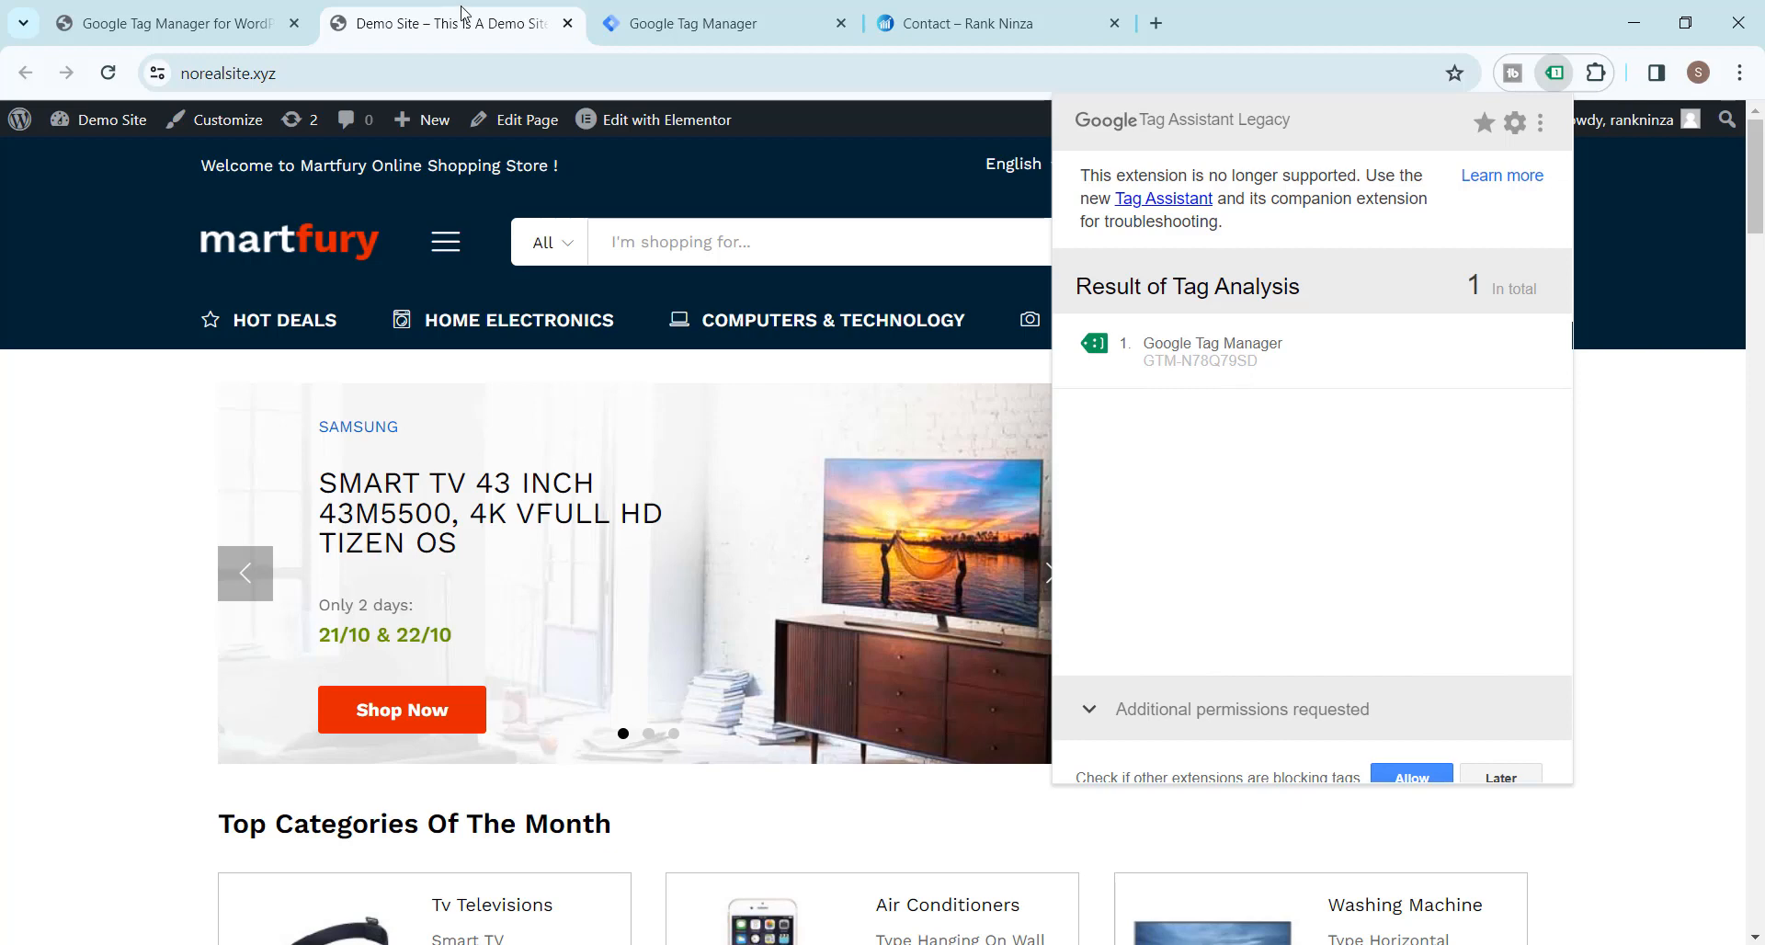
# Close the Install Google Tag Manager instructions in the container workspace and return to the demo site's home page.
pyautogui.click(708, 23)
pyautogui.click(1259, 284)
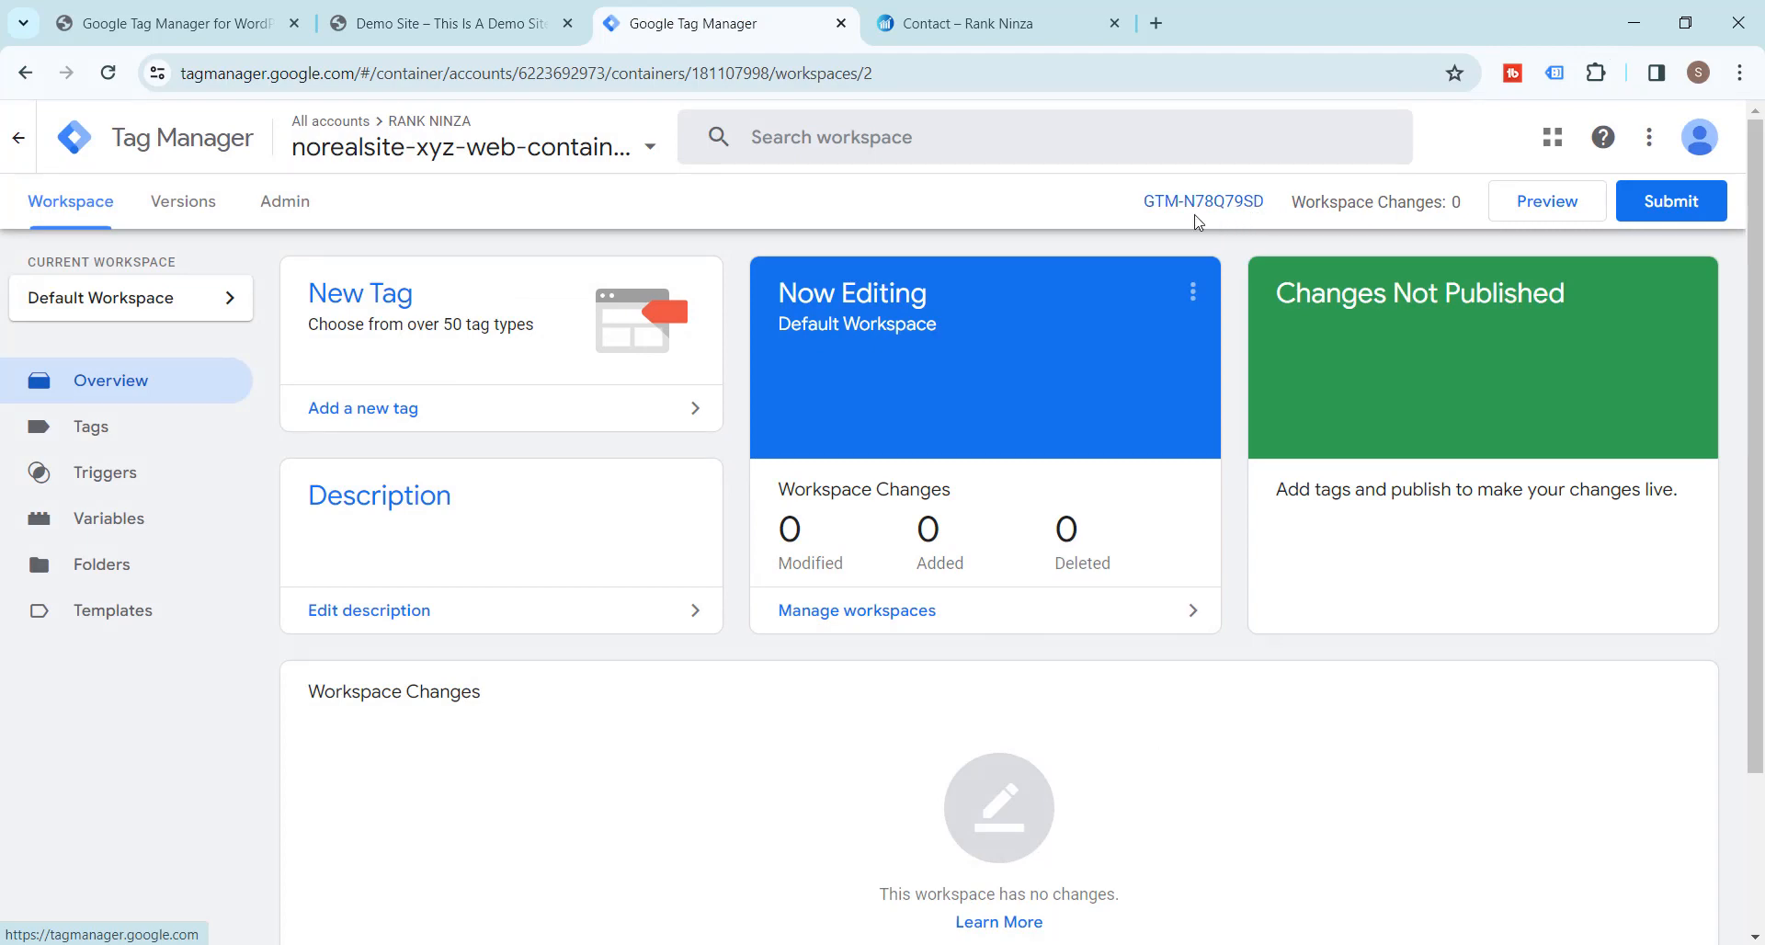
pyautogui.click(448, 23)
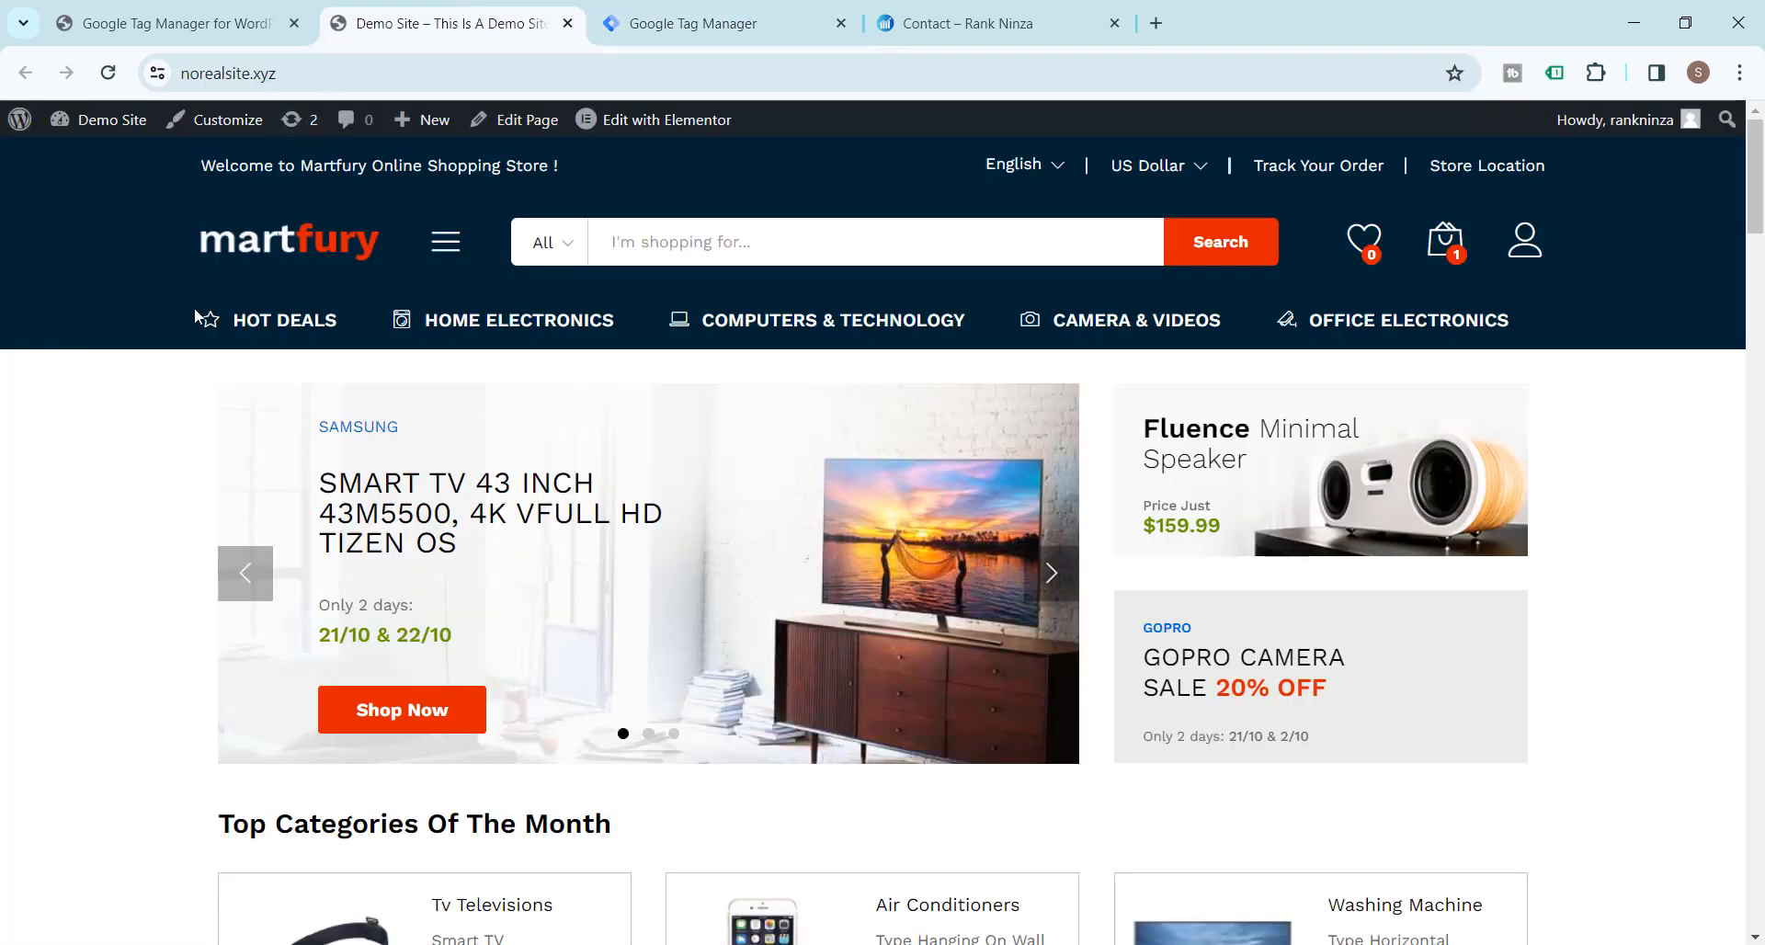